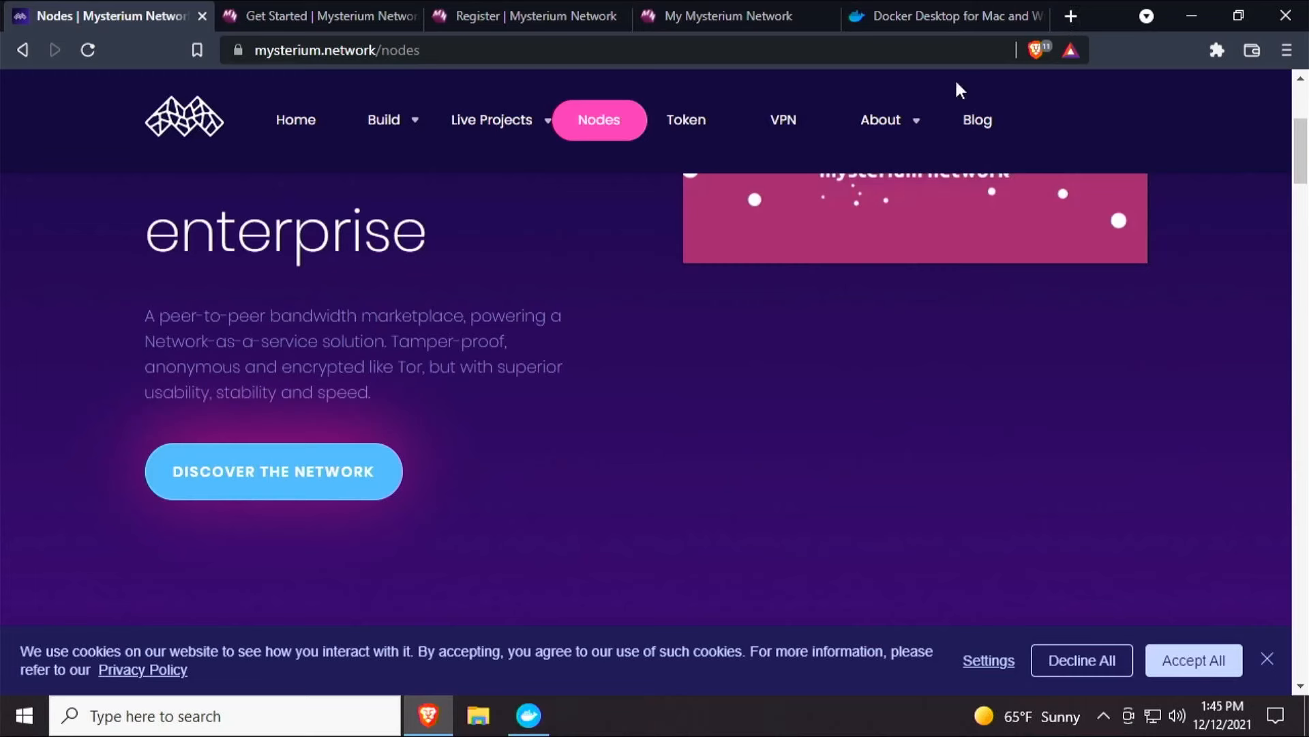
# Dismiss the cookie consent banner and go to the Mysterium Network home page.
pyautogui.moveTo(880, 121)
pyautogui.click(1267, 660)
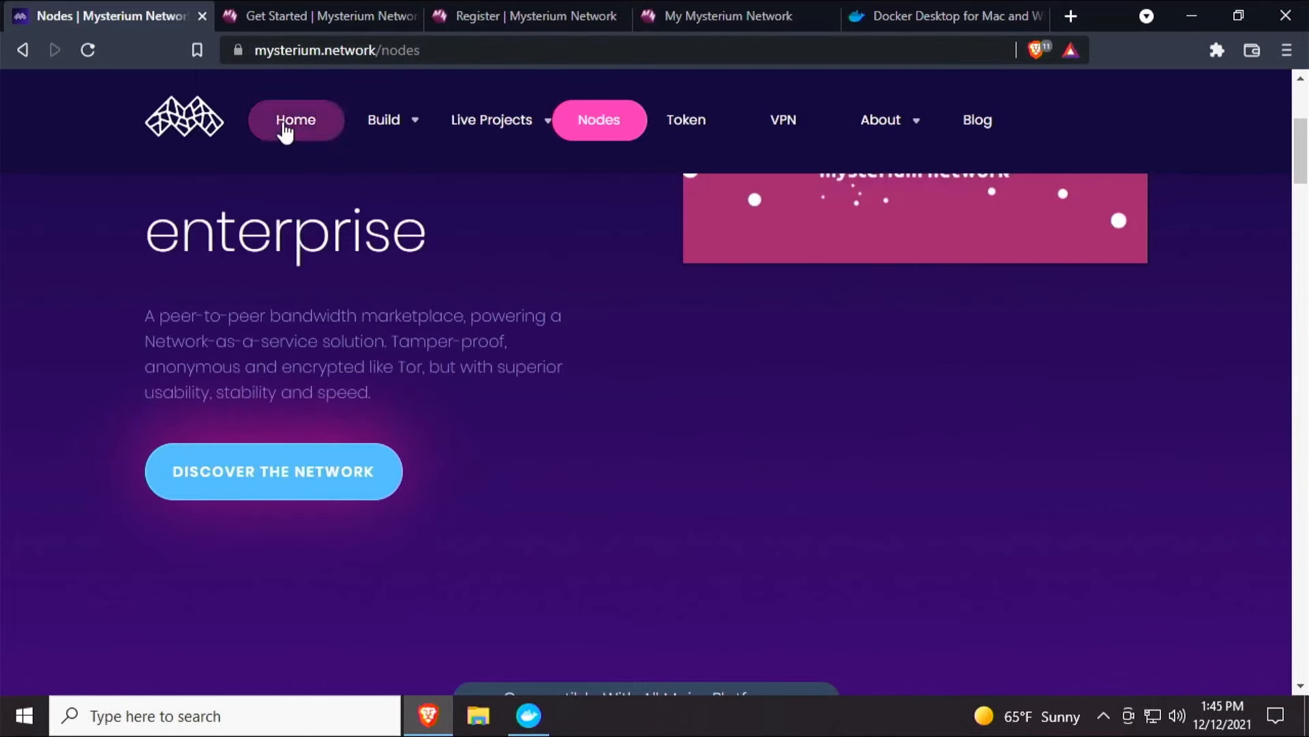
pyautogui.click(300, 133)
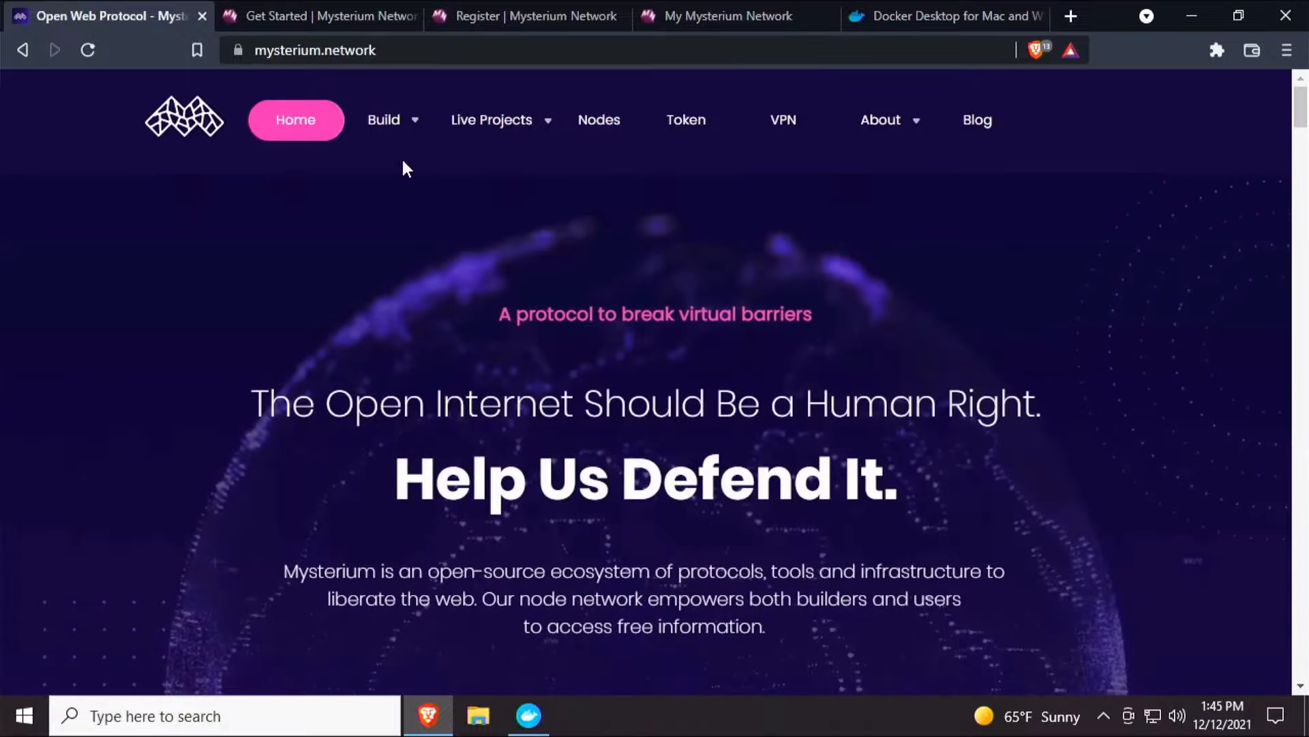
# Open the Get Started page for builders from the home page.
pyautogui.scroll(-4, 451, 205)
pyautogui.scroll(-2, 567, 402)
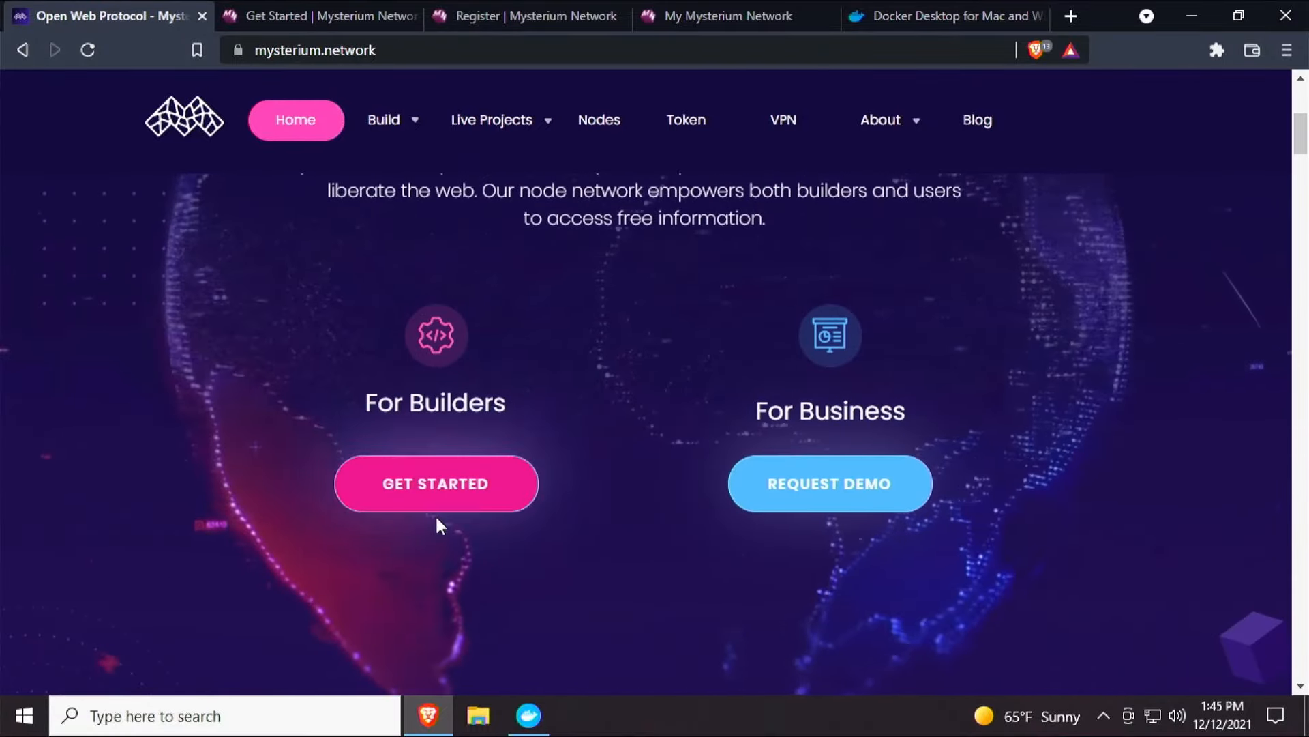
pyautogui.click(442, 477)
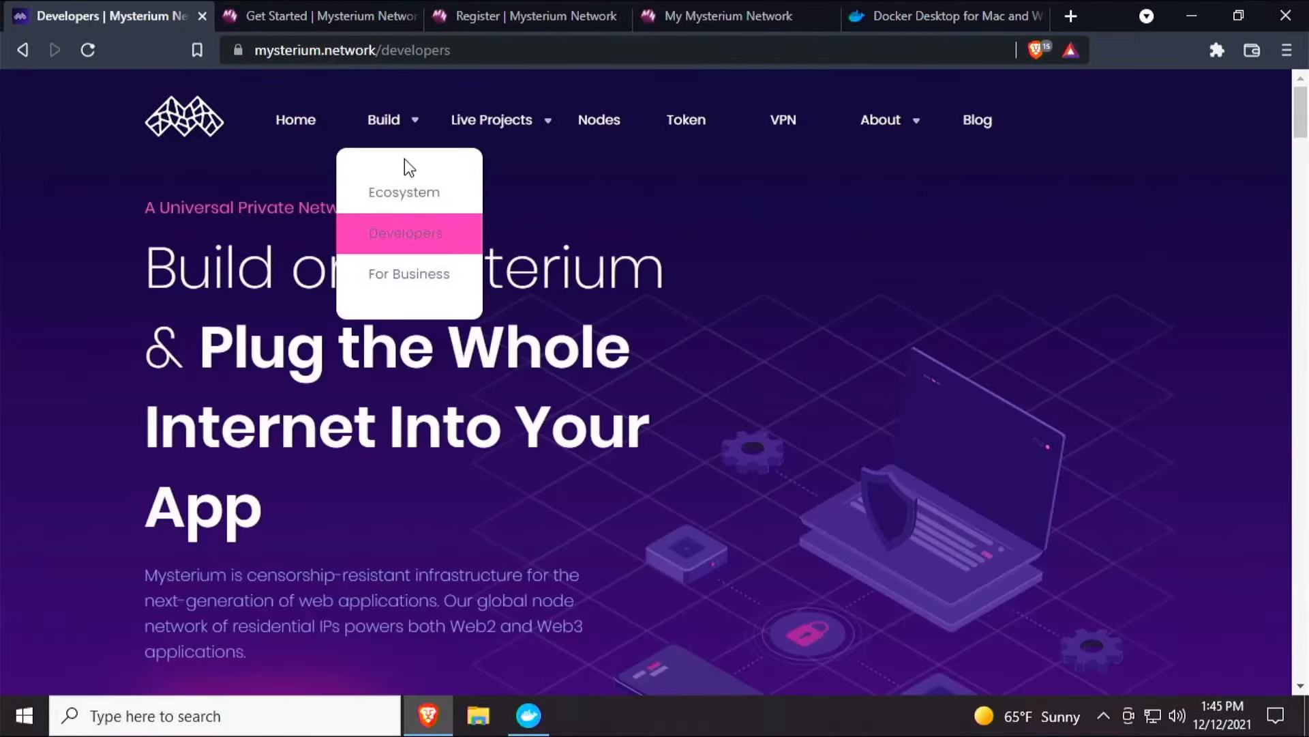
# Browse the Developers page and the open mystnodes tabs for getting started, account registration and Windows onboarding.
pyautogui.scroll(-3, 257, 428)
pyautogui.scroll(-3, 259, 423)
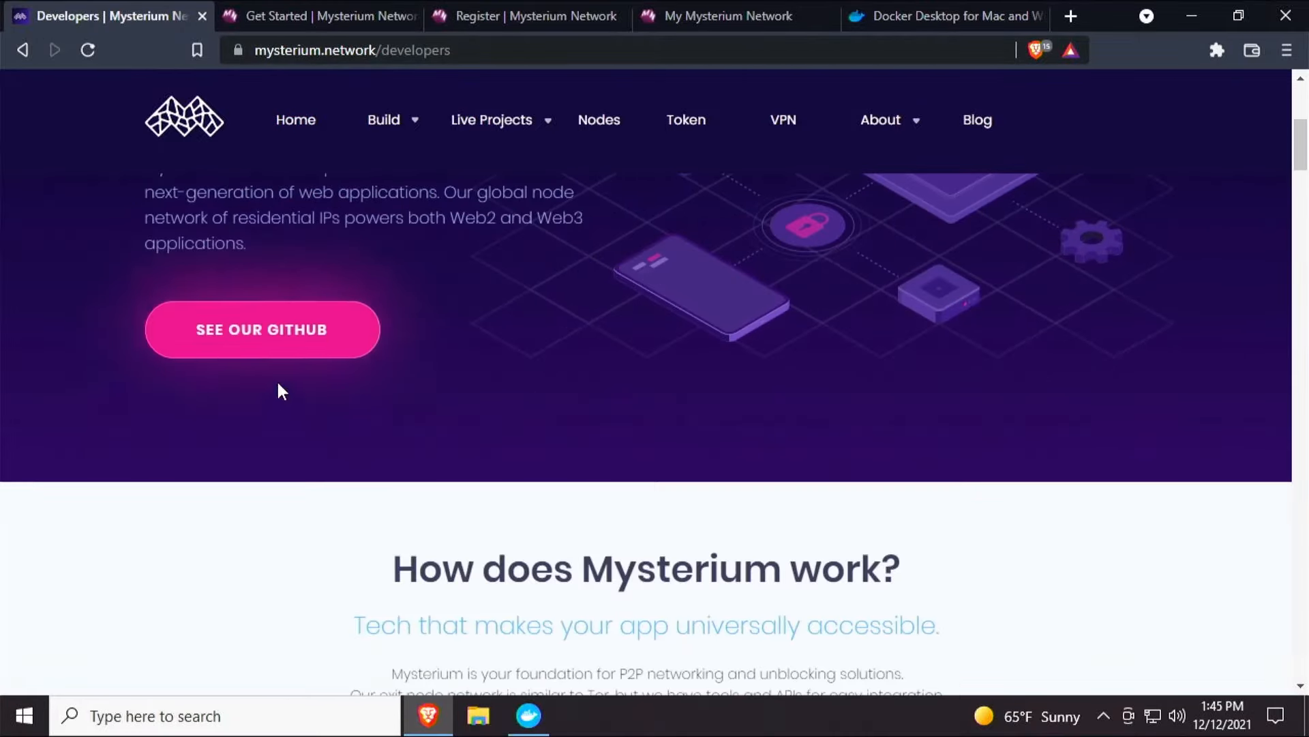
pyautogui.scroll(6, 276, 344)
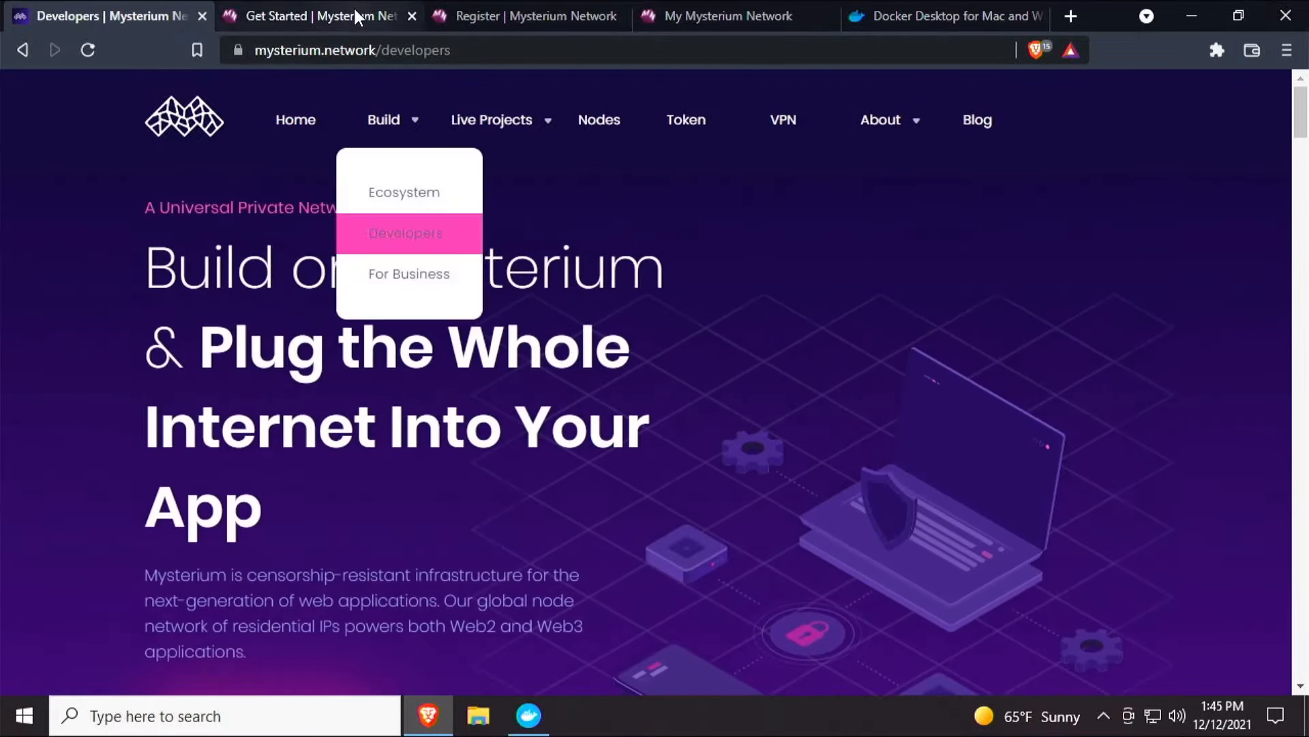
pyautogui.click(353, 16)
pyautogui.scroll(3, 715, 187)
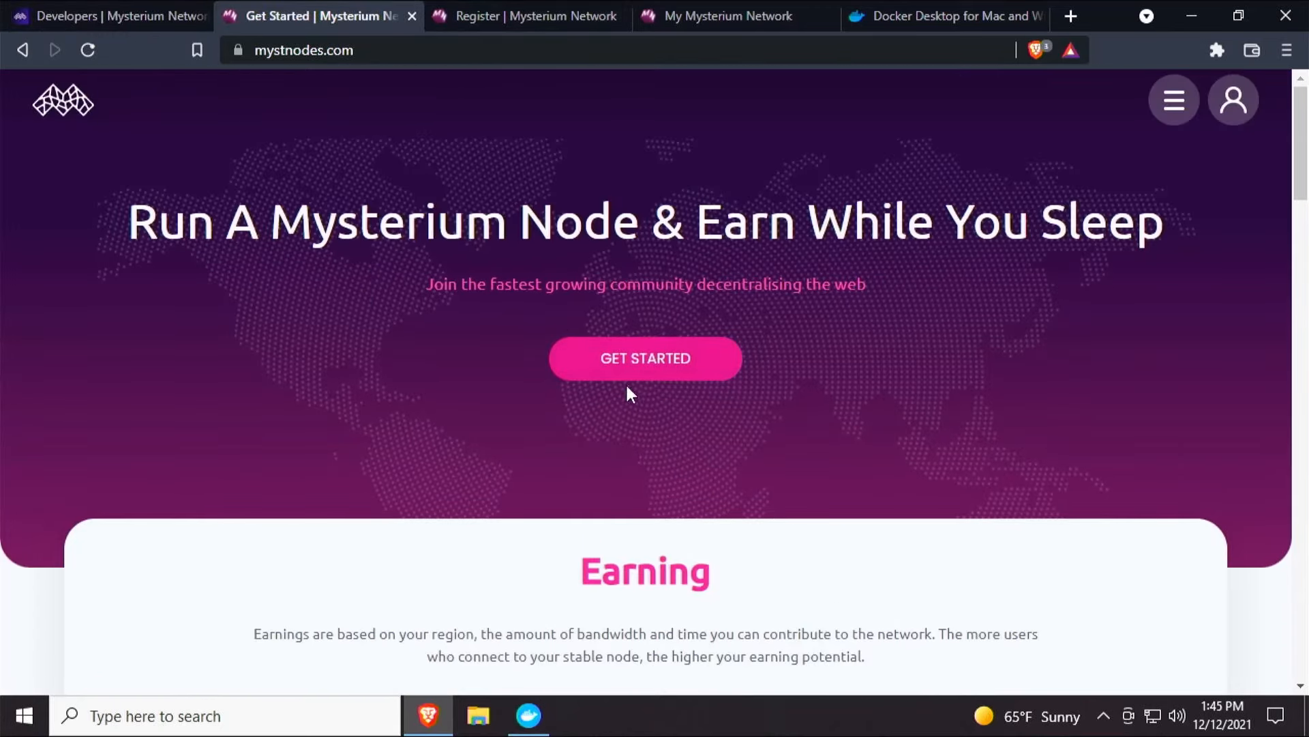
pyautogui.click(484, 12)
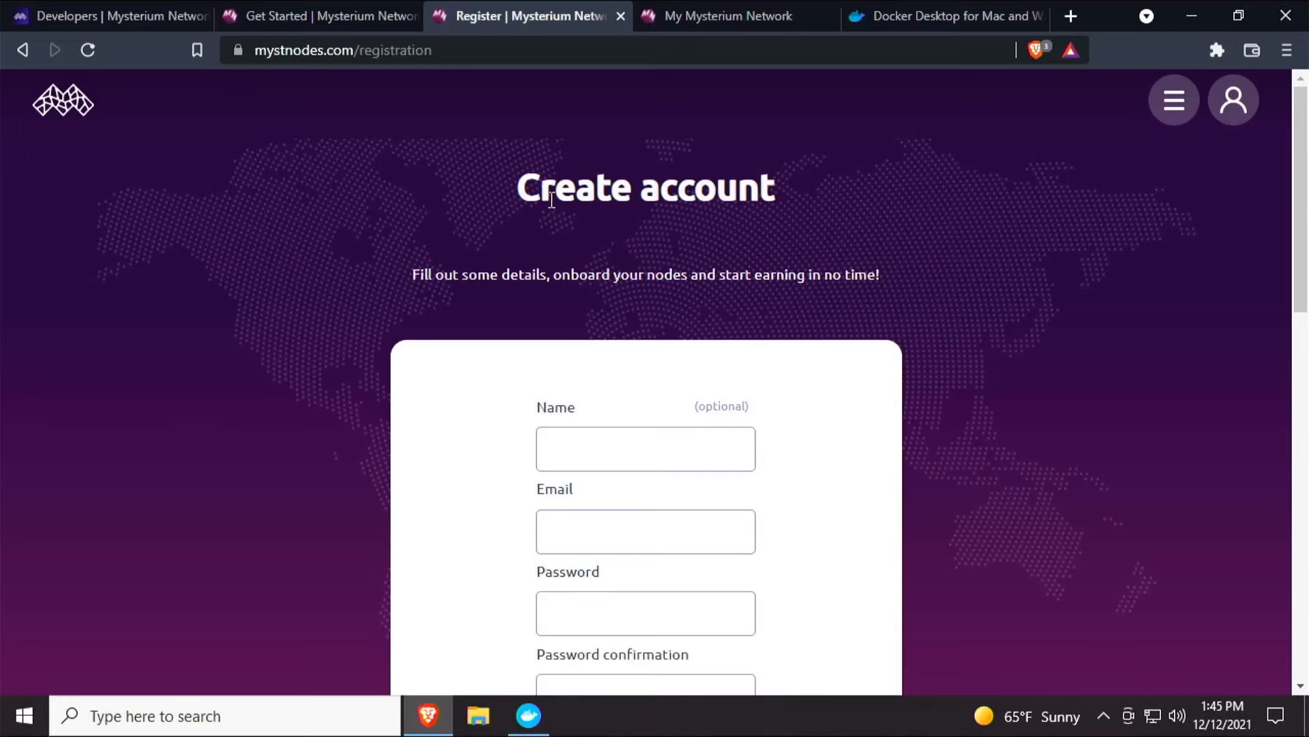
pyautogui.scroll(-5, 552, 218)
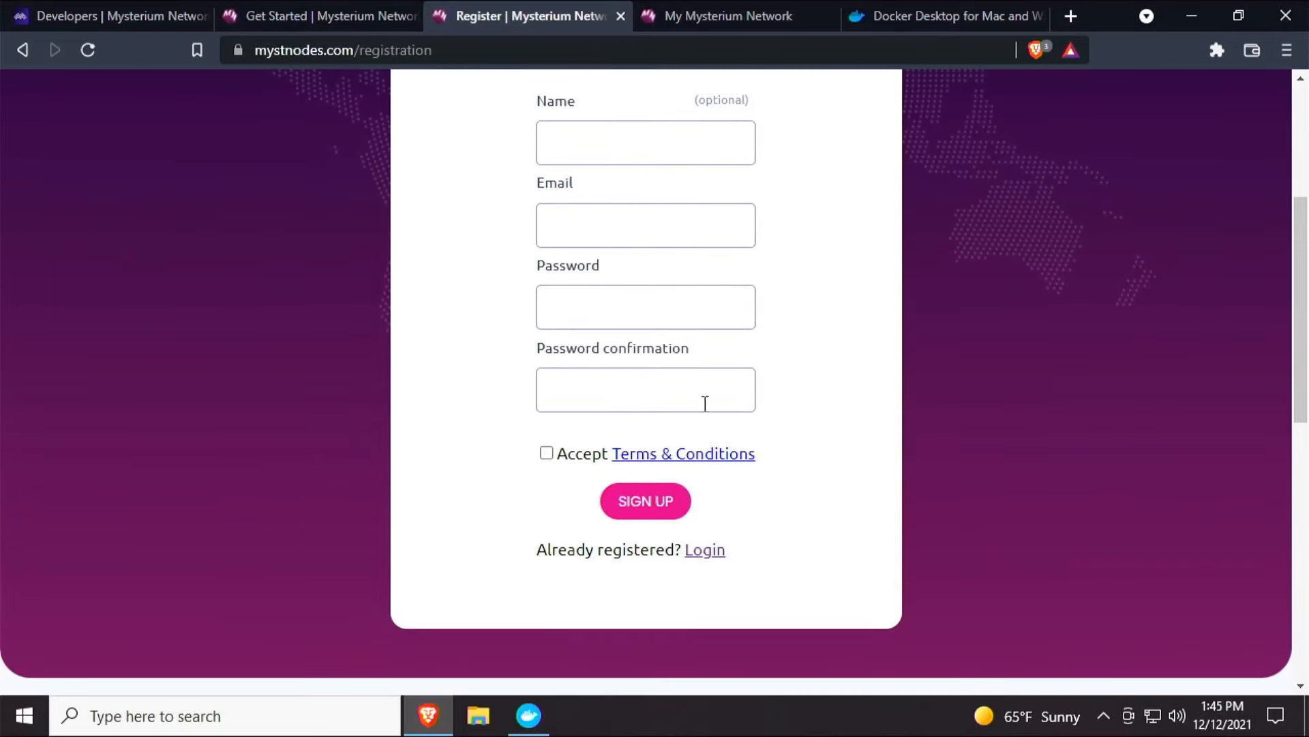
pyautogui.scroll(5, 618, 249)
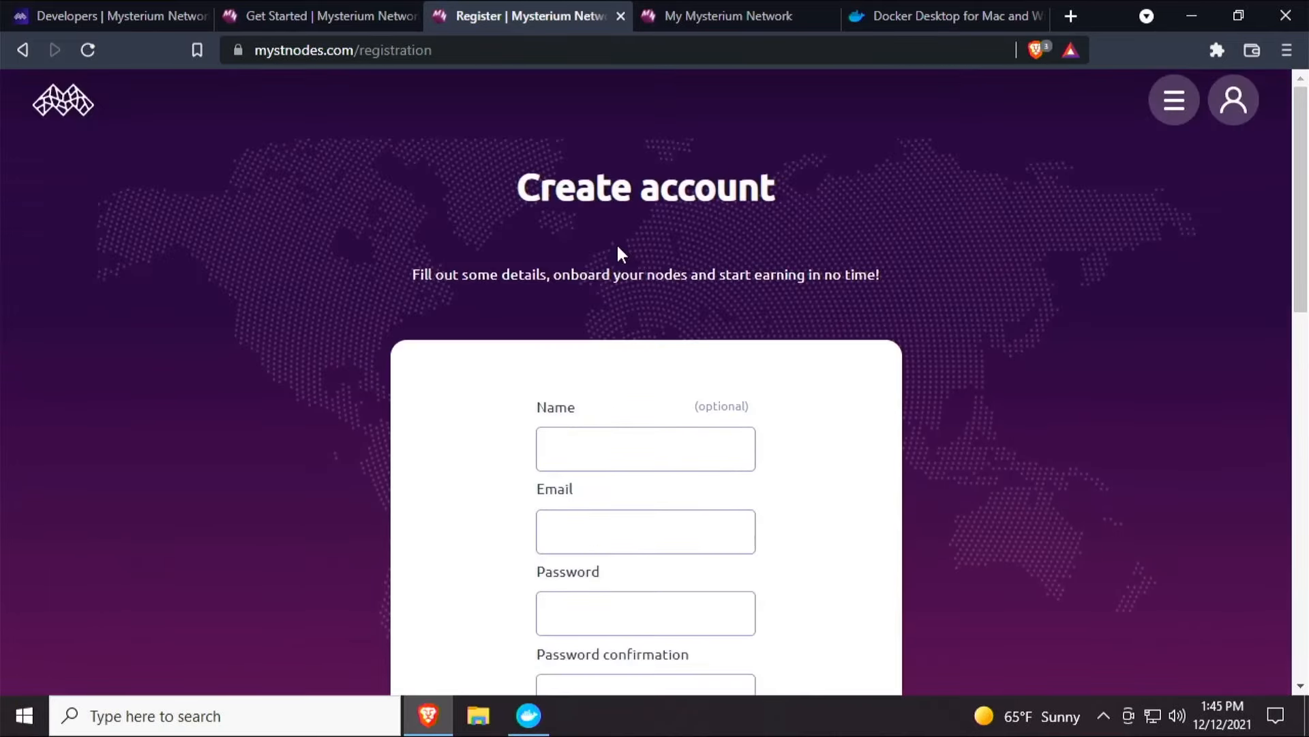
pyautogui.click(709, 18)
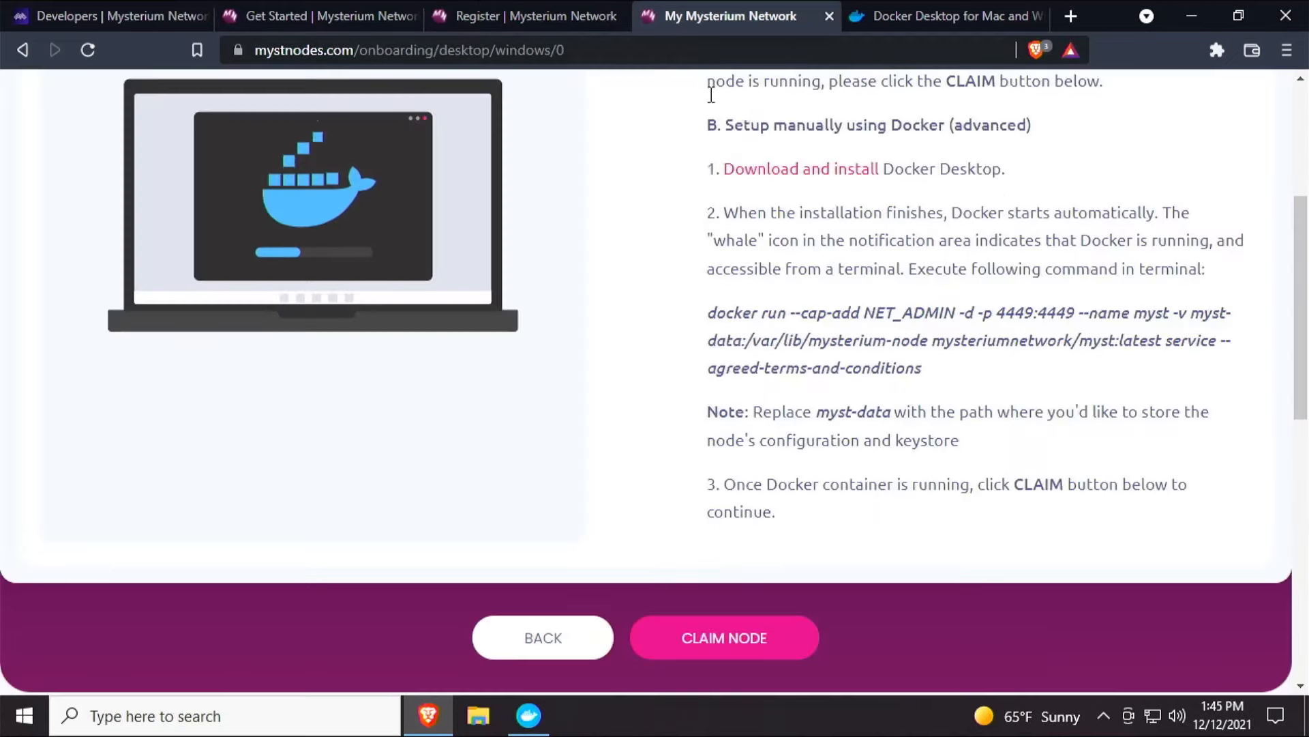
pyautogui.scroll(5, 525, 341)
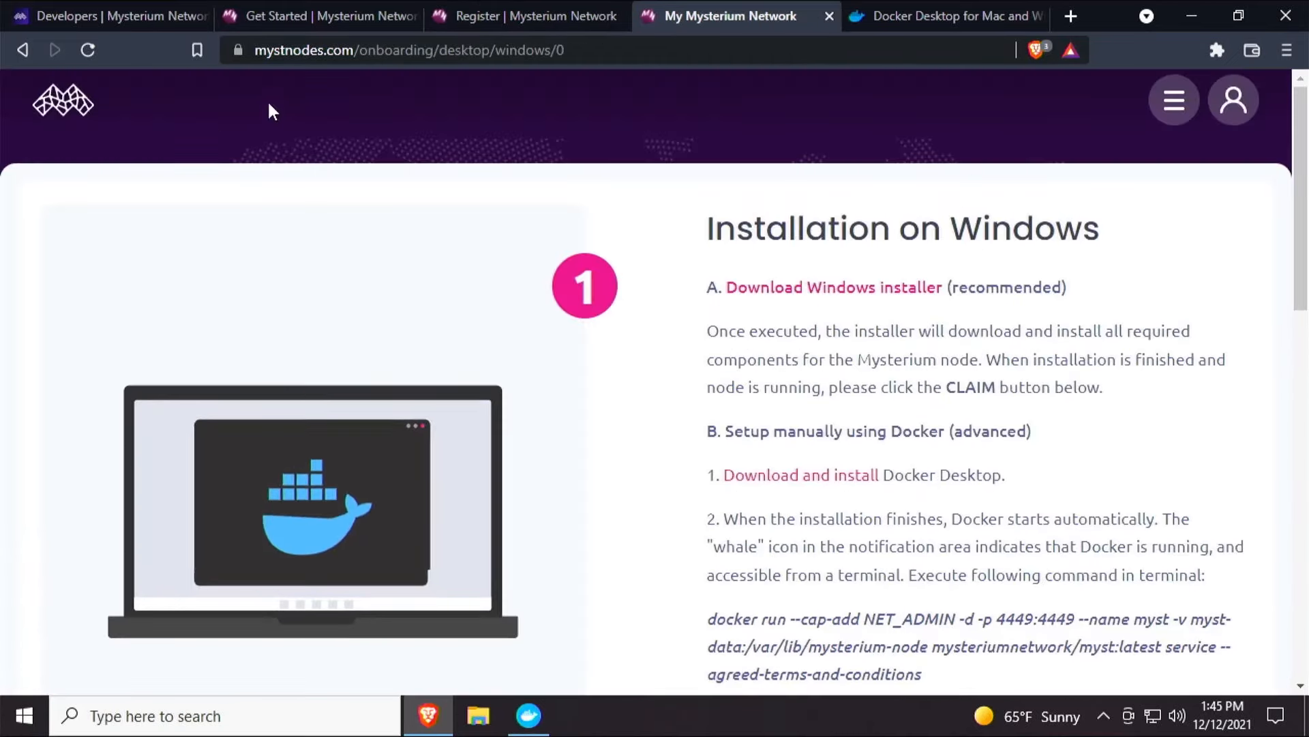
# Open the mystnodes home page from the site menu.
pyautogui.click(1173, 106)
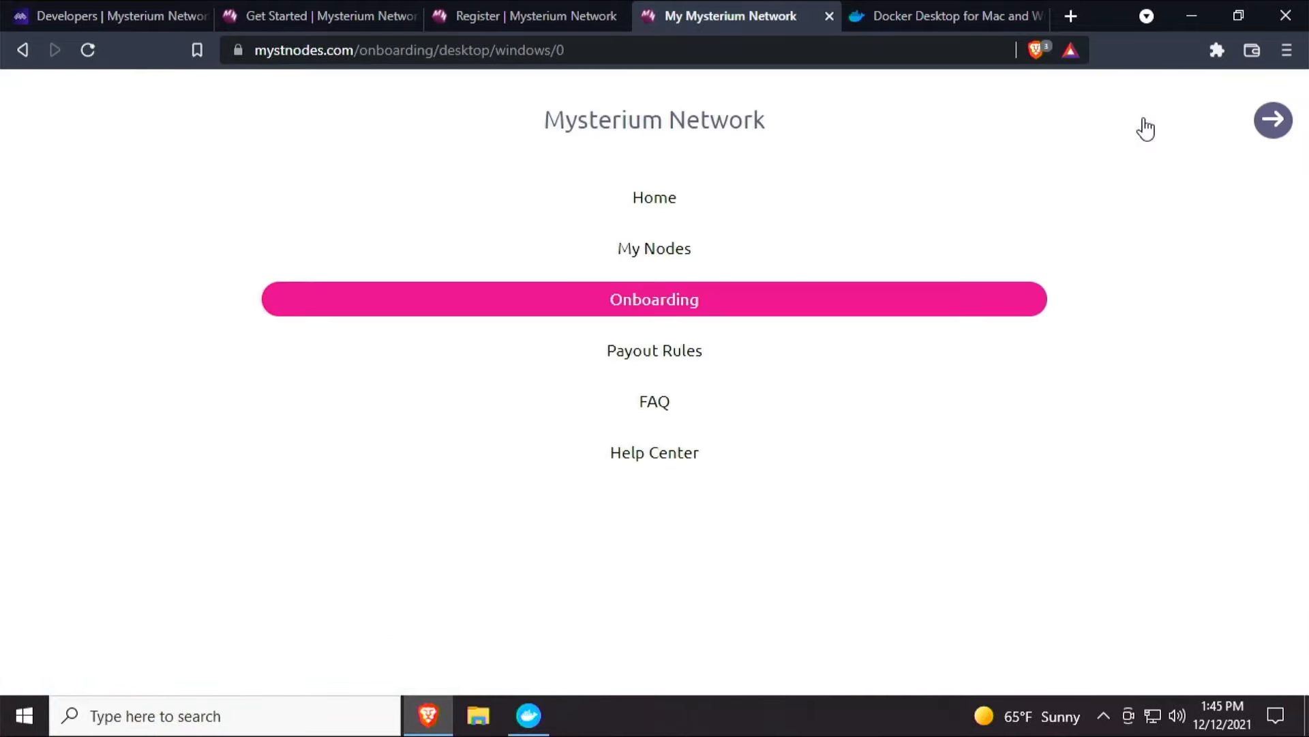
pyautogui.click(661, 202)
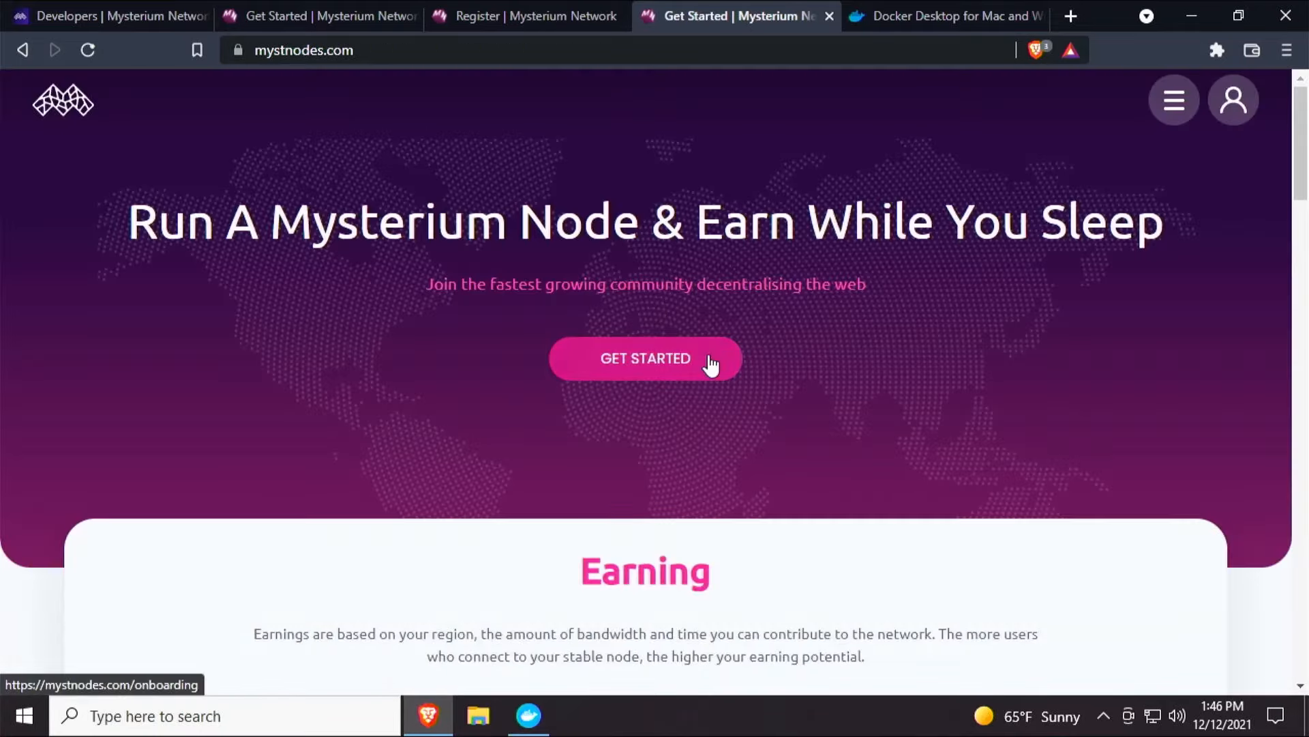
pyautogui.scroll(-5, 710, 366)
pyautogui.scroll(5, 710, 367)
# Go to Onboarding from the site menu and choose the Desktop device with the Windows platform.
pyautogui.click(1172, 109)
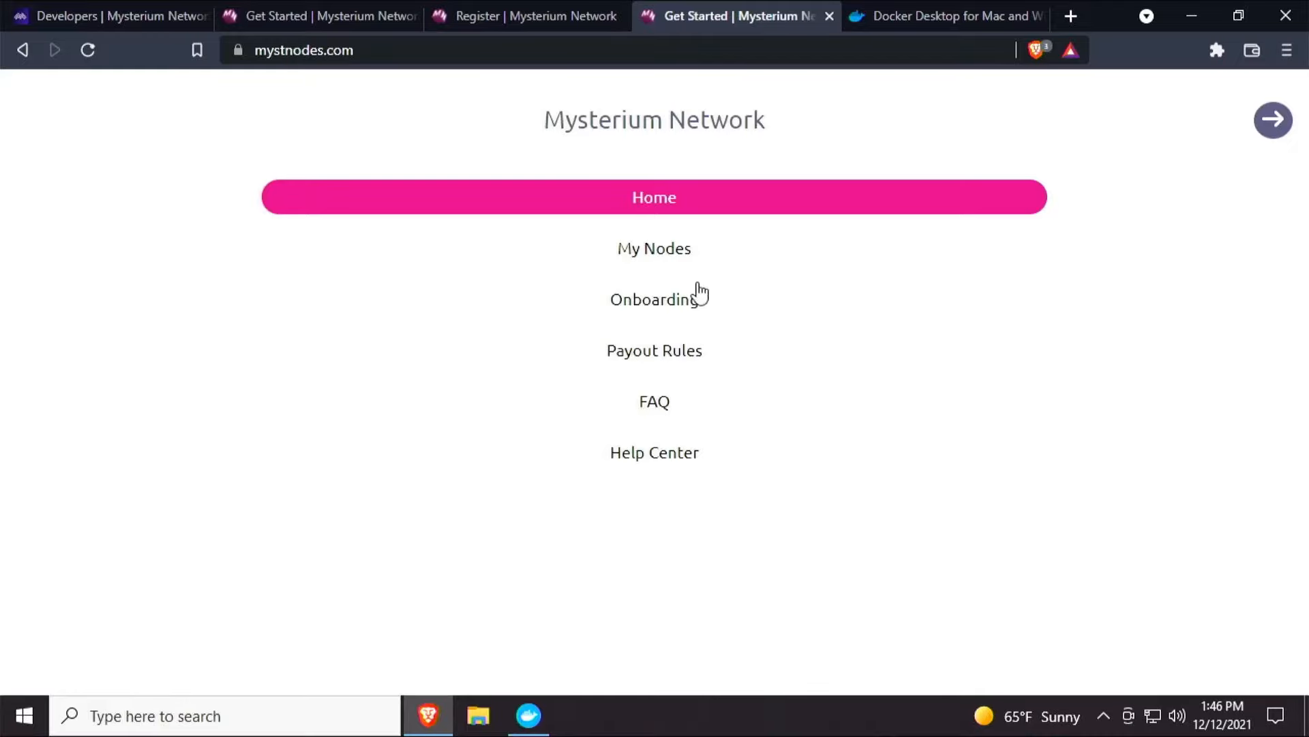
pyautogui.click(645, 306)
pyautogui.scroll(-1, 619, 354)
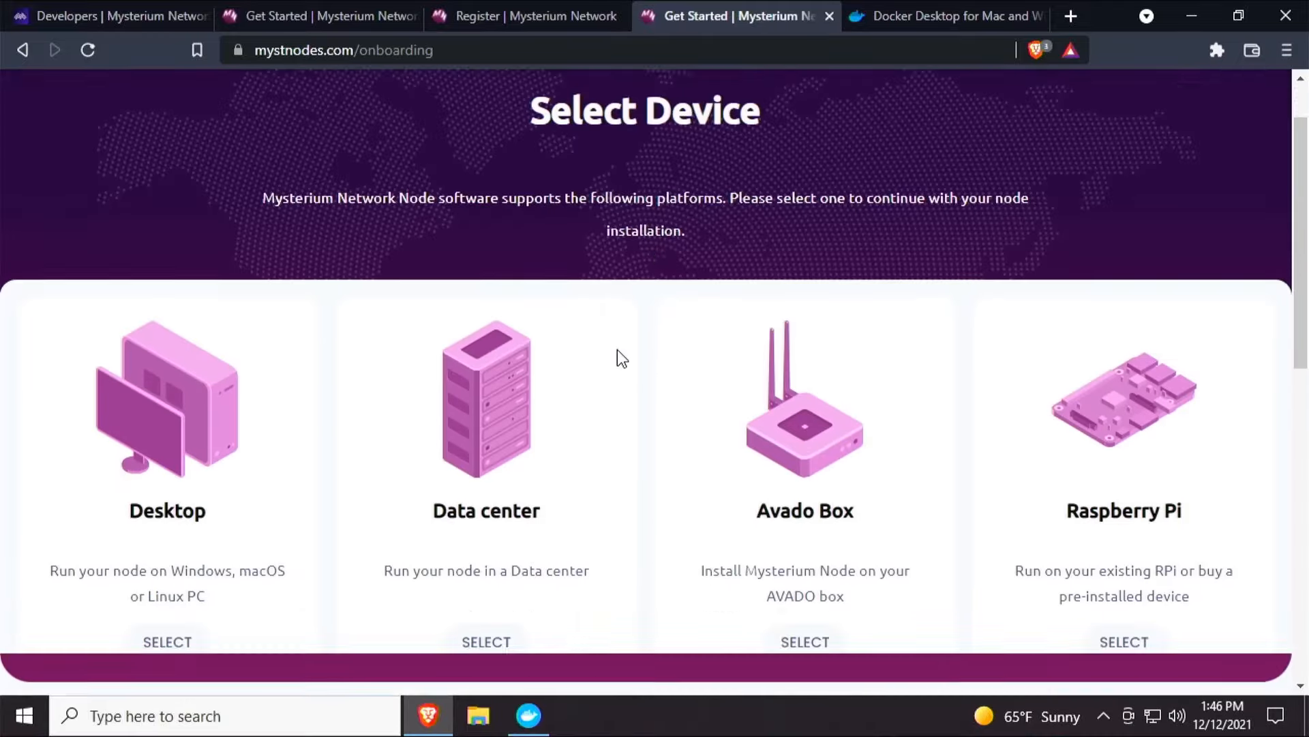
pyautogui.scroll(-3, 587, 375)
pyautogui.scroll(4, 587, 382)
pyautogui.scroll(-3, 591, 382)
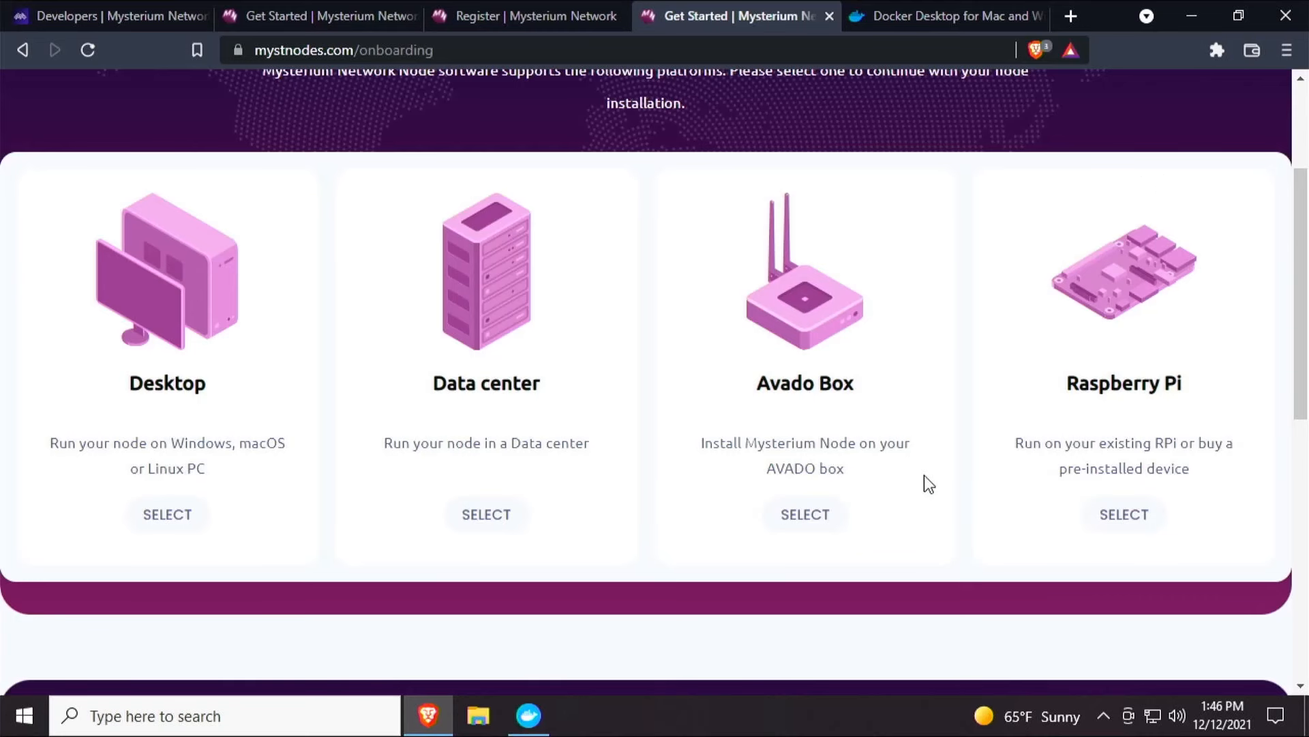
pyautogui.click(152, 520)
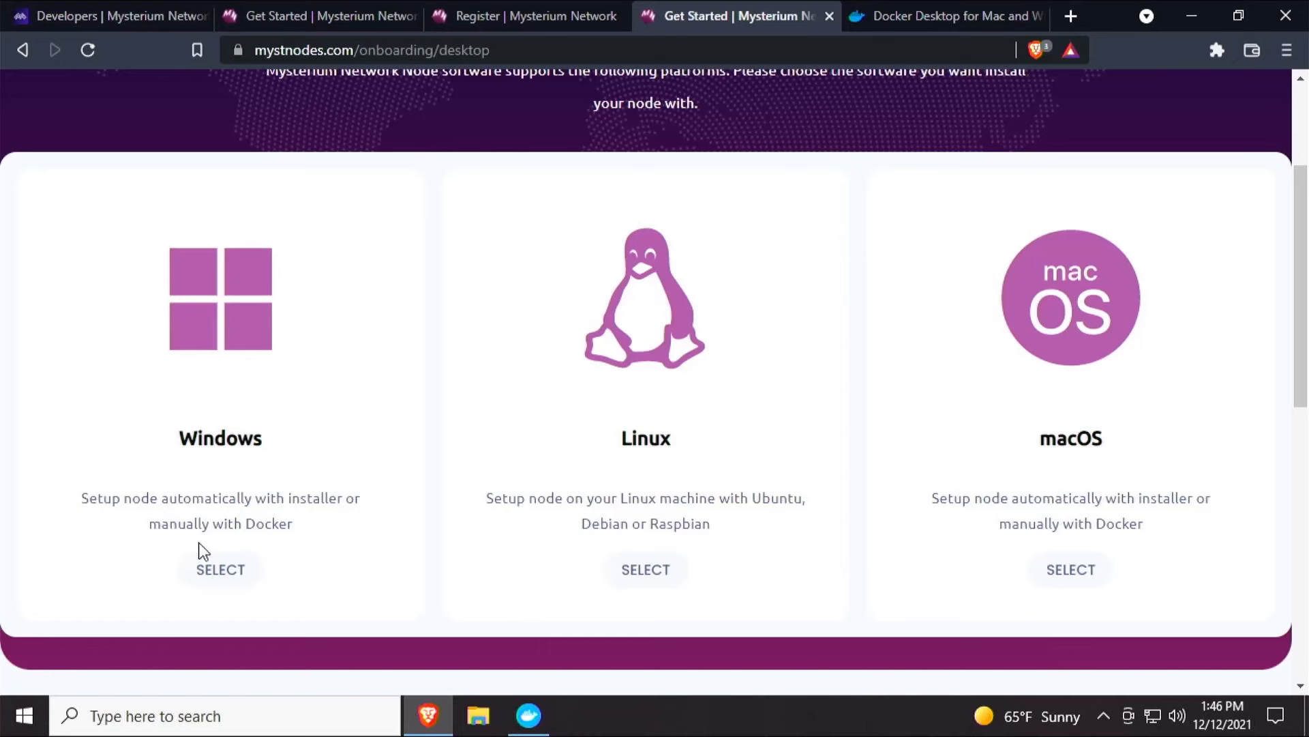
pyautogui.click(224, 571)
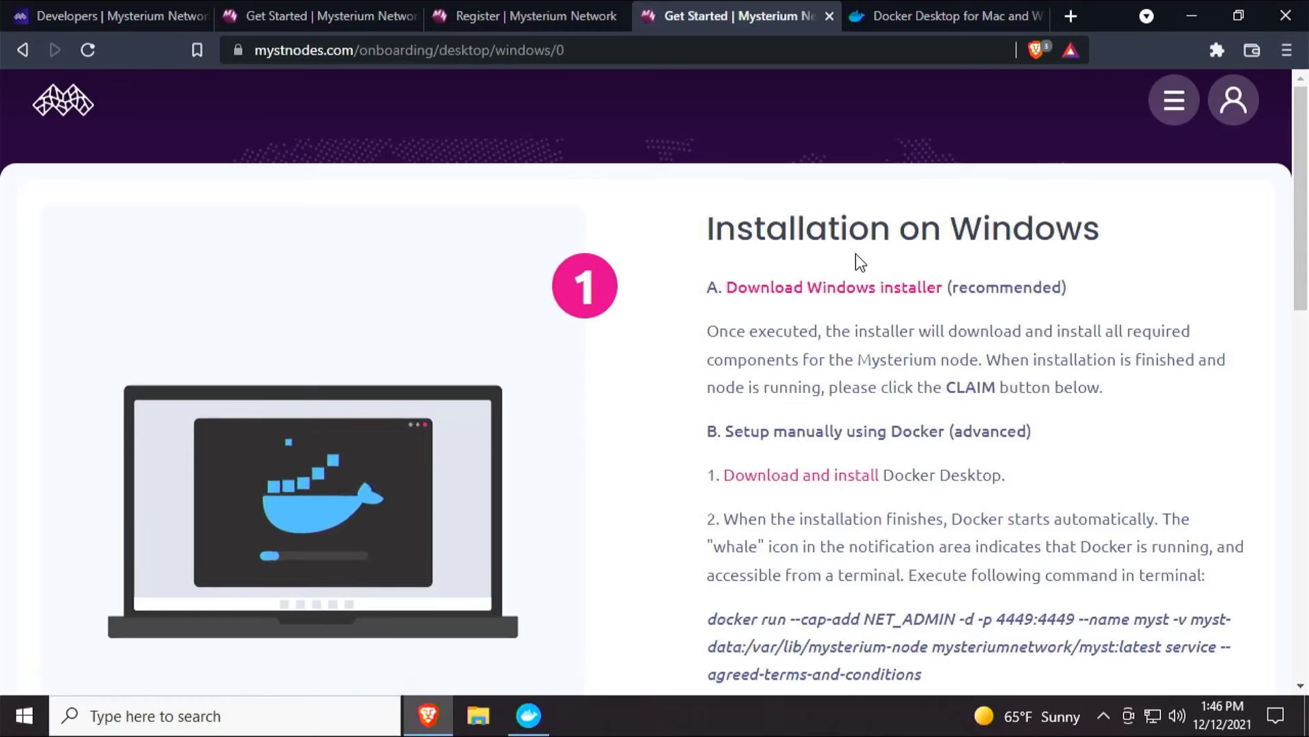
# Read the Windows installation instructions and look over the Docker Desktop download page.
pyautogui.moveTo(846, 288); pyautogui.dragTo(769, 288)
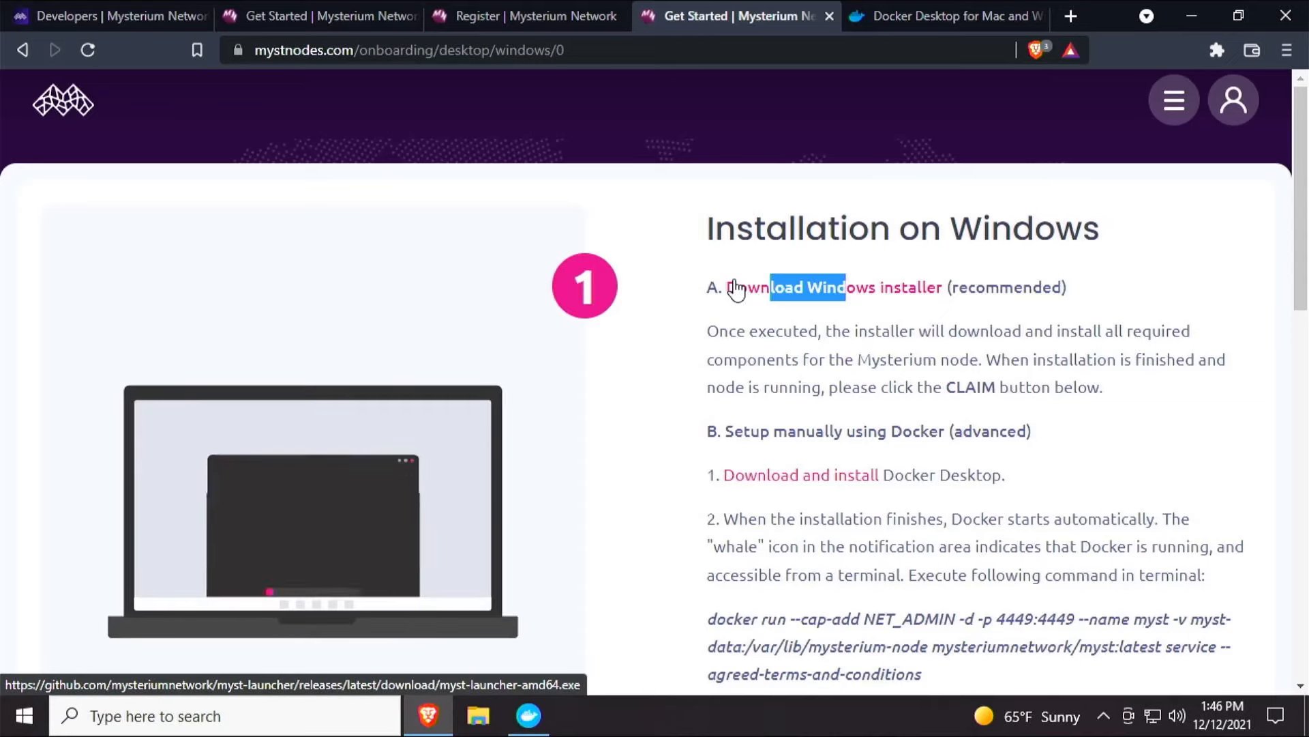
pyautogui.click(826, 390)
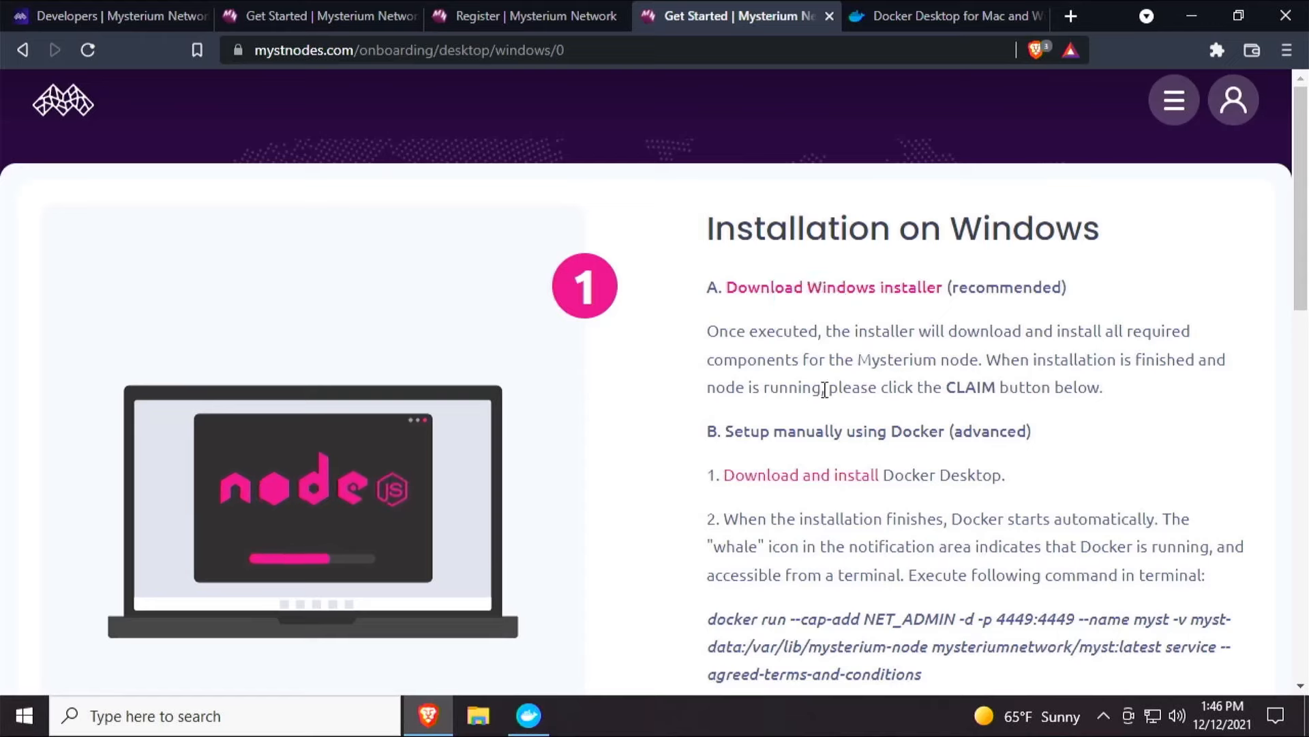
pyautogui.scroll(-3, 825, 390)
pyautogui.moveTo(724, 227); pyautogui.dragTo(997, 344)
pyautogui.click(942, 359)
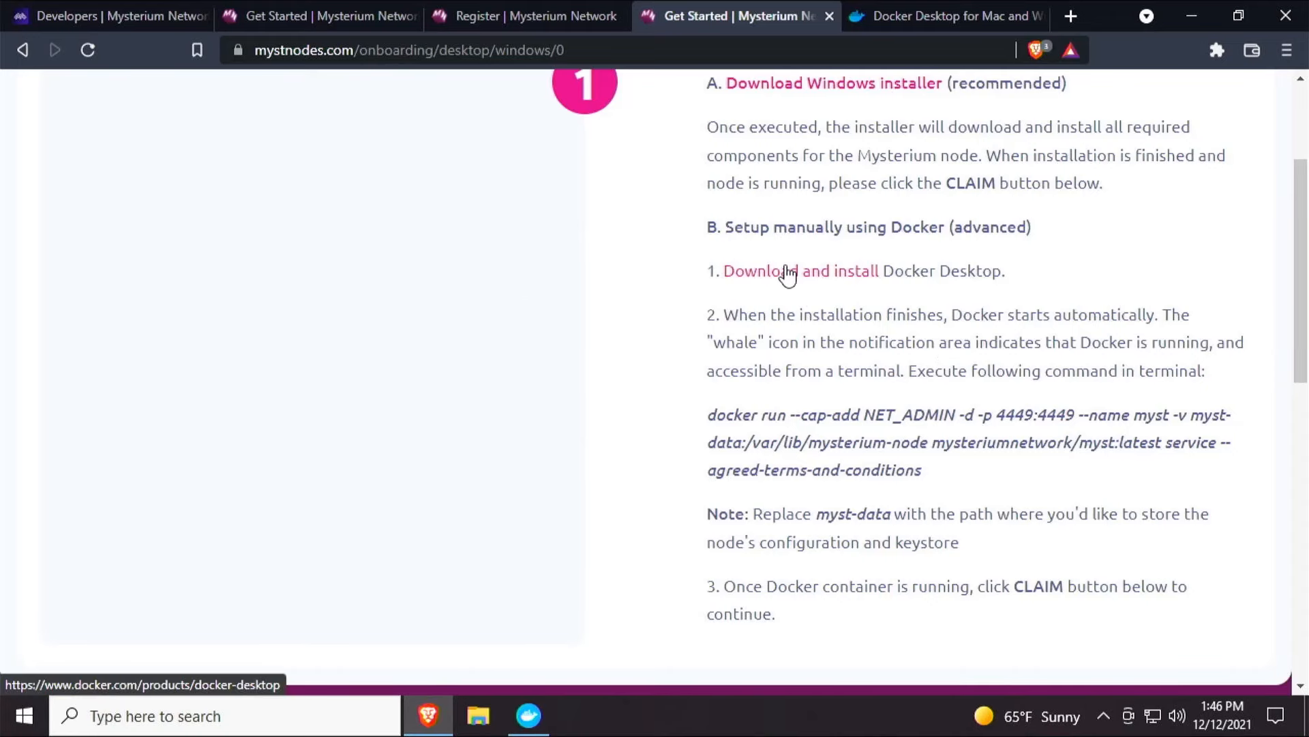
pyautogui.click(857, 27)
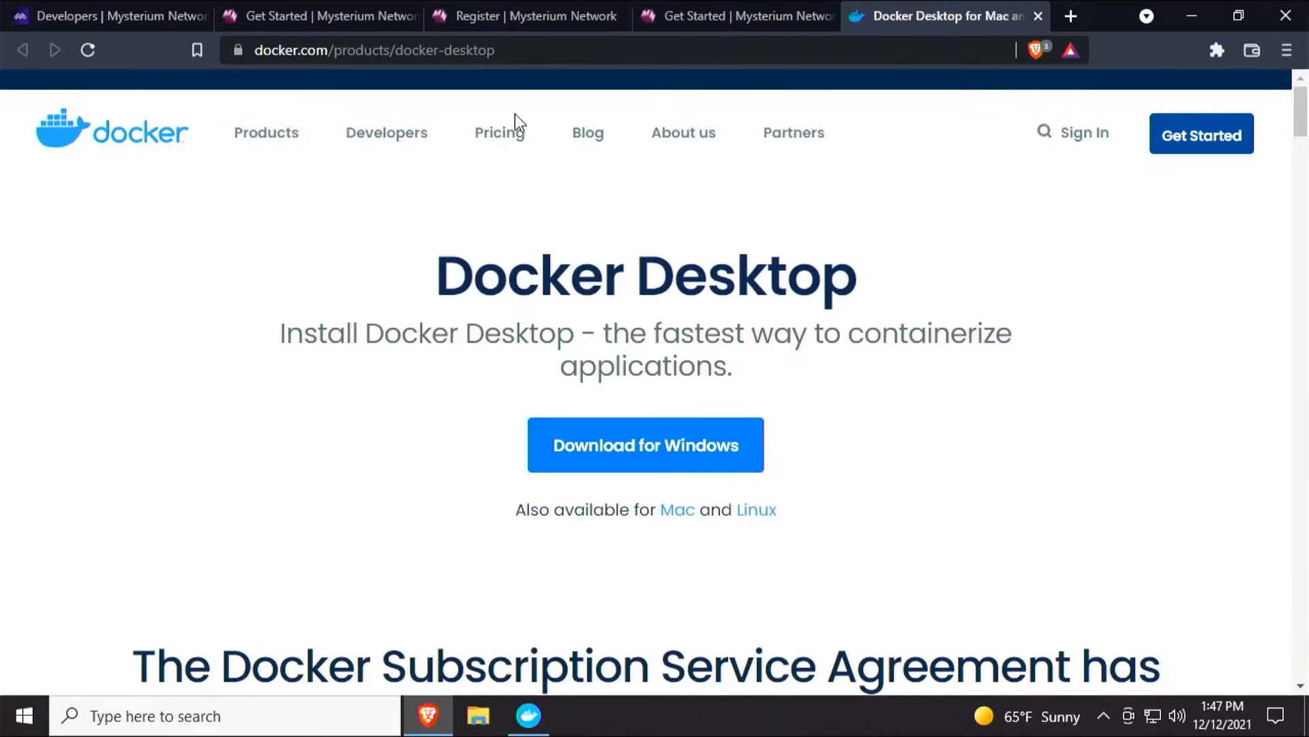
pyautogui.click(739, 5)
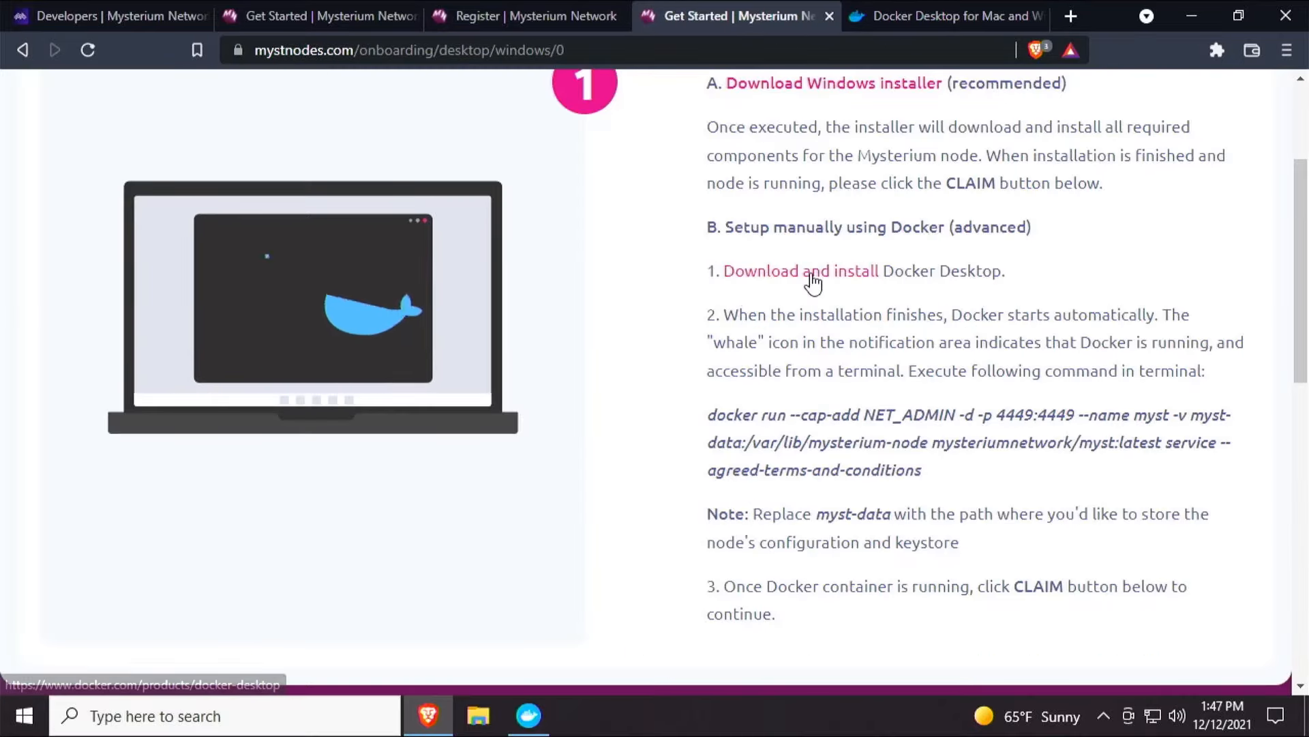
pyautogui.click(910, 3)
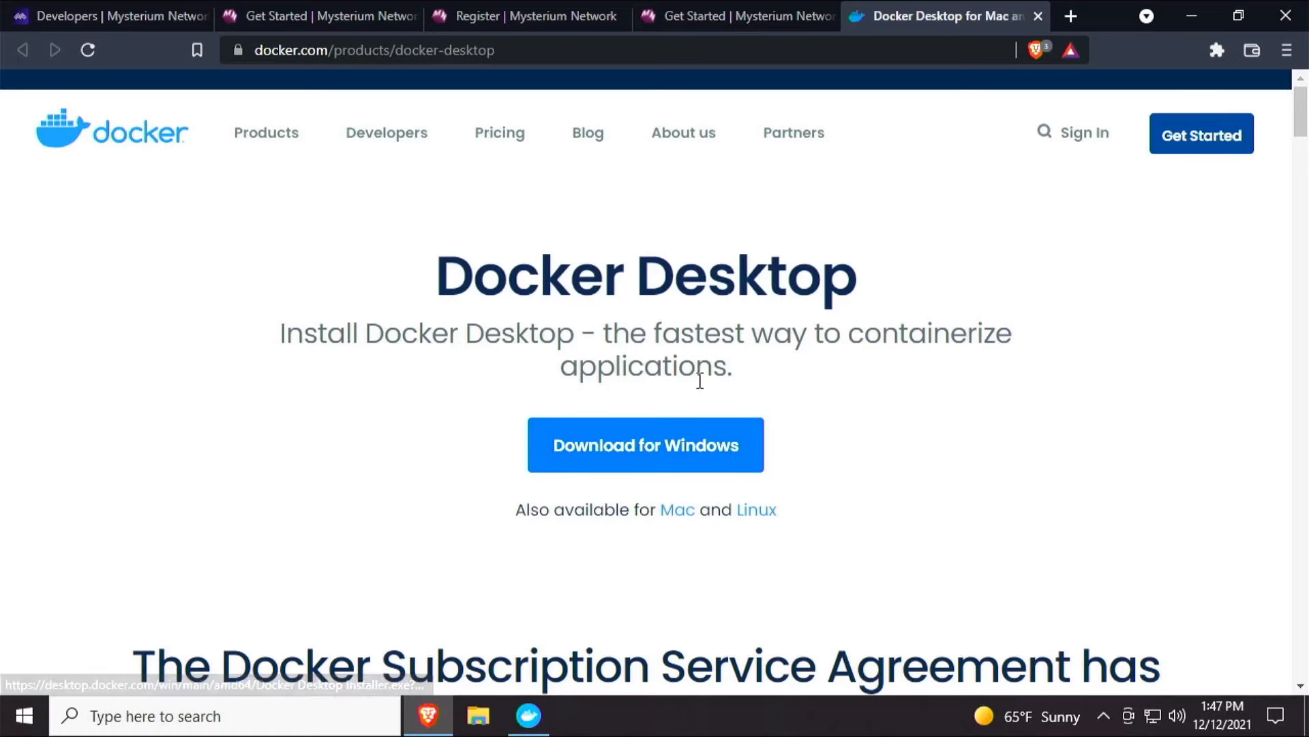
# Look at Docker Desktop's sample run command, then return to the Windows onboarding instructions.
pyautogui.click(1199, 19)
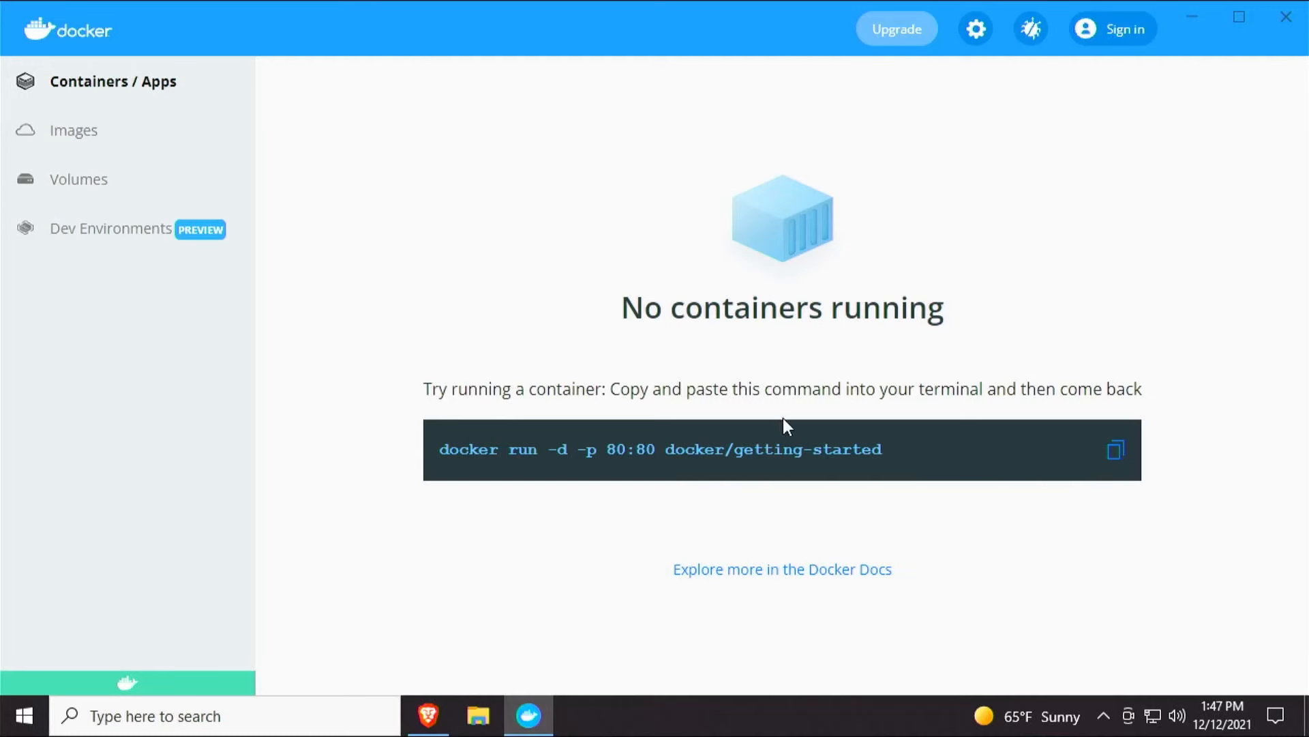
pyautogui.moveTo(922, 459); pyautogui.dragTo(444, 458)
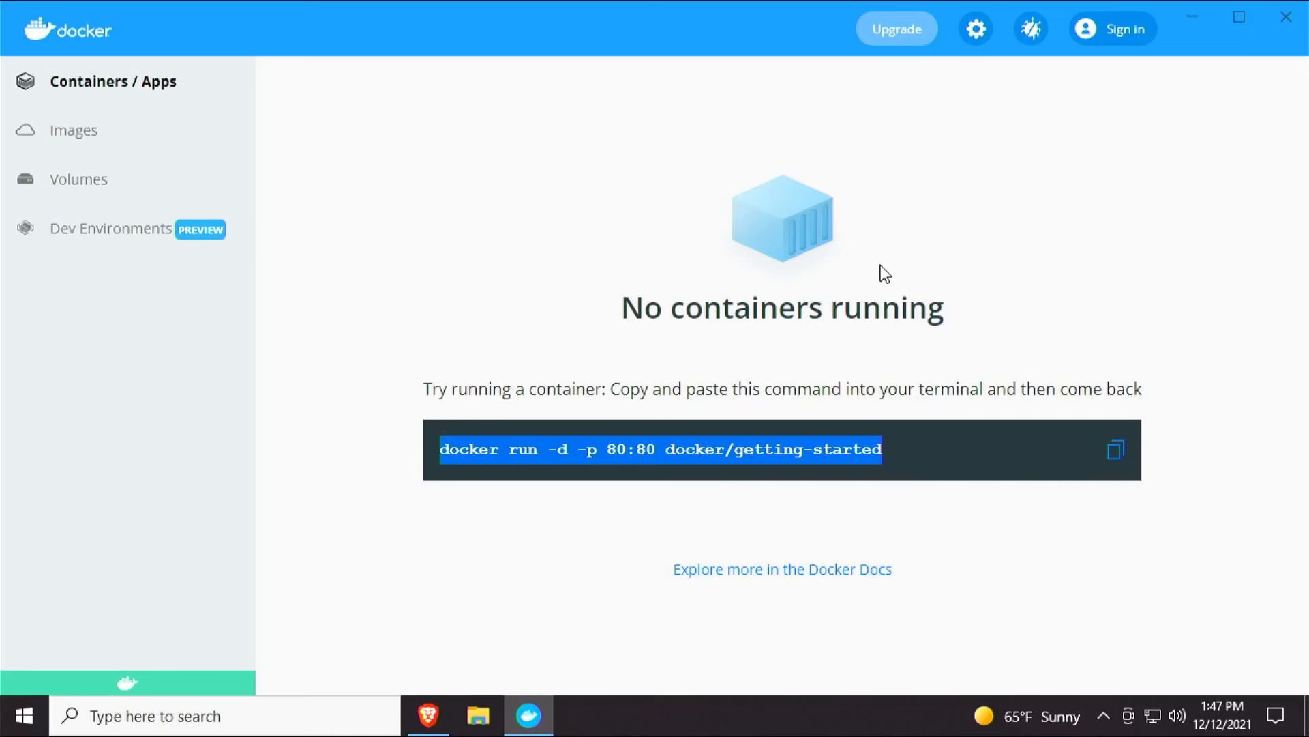
pyautogui.click(914, 334)
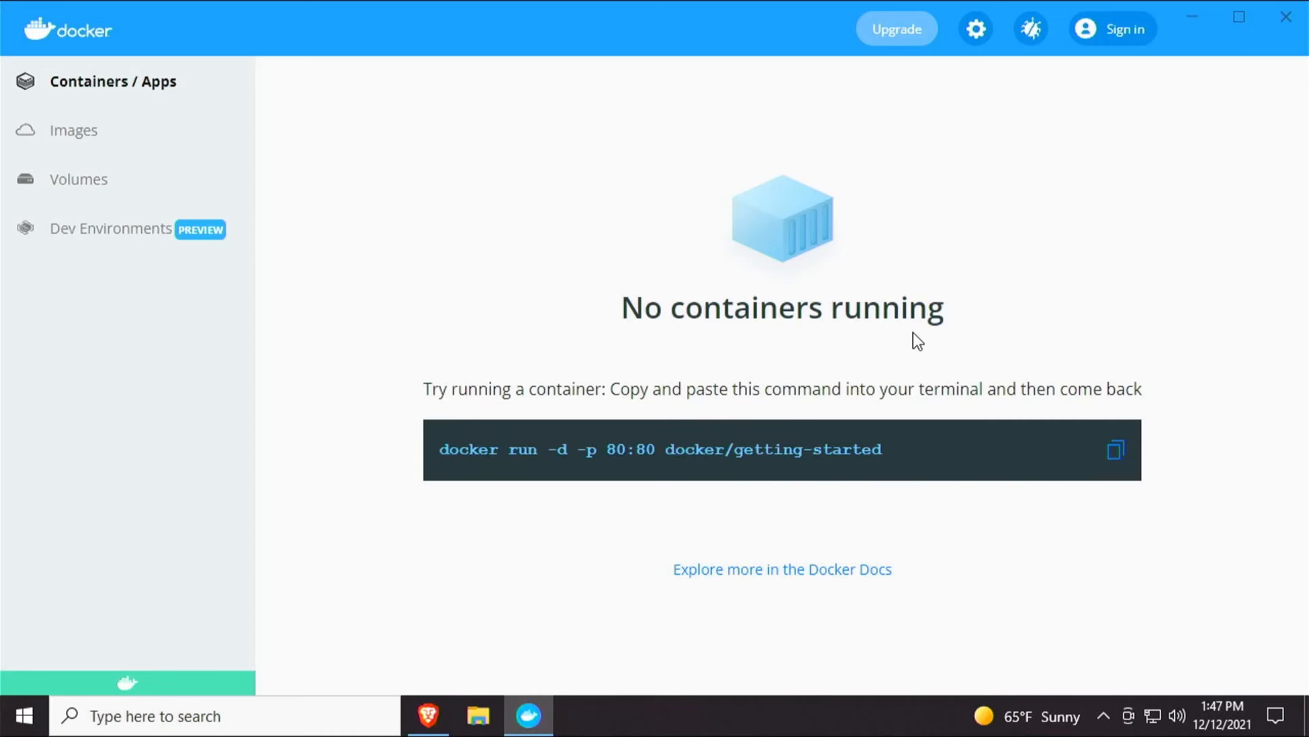
pyautogui.click(436, 720)
pyautogui.moveTo(386, 145)
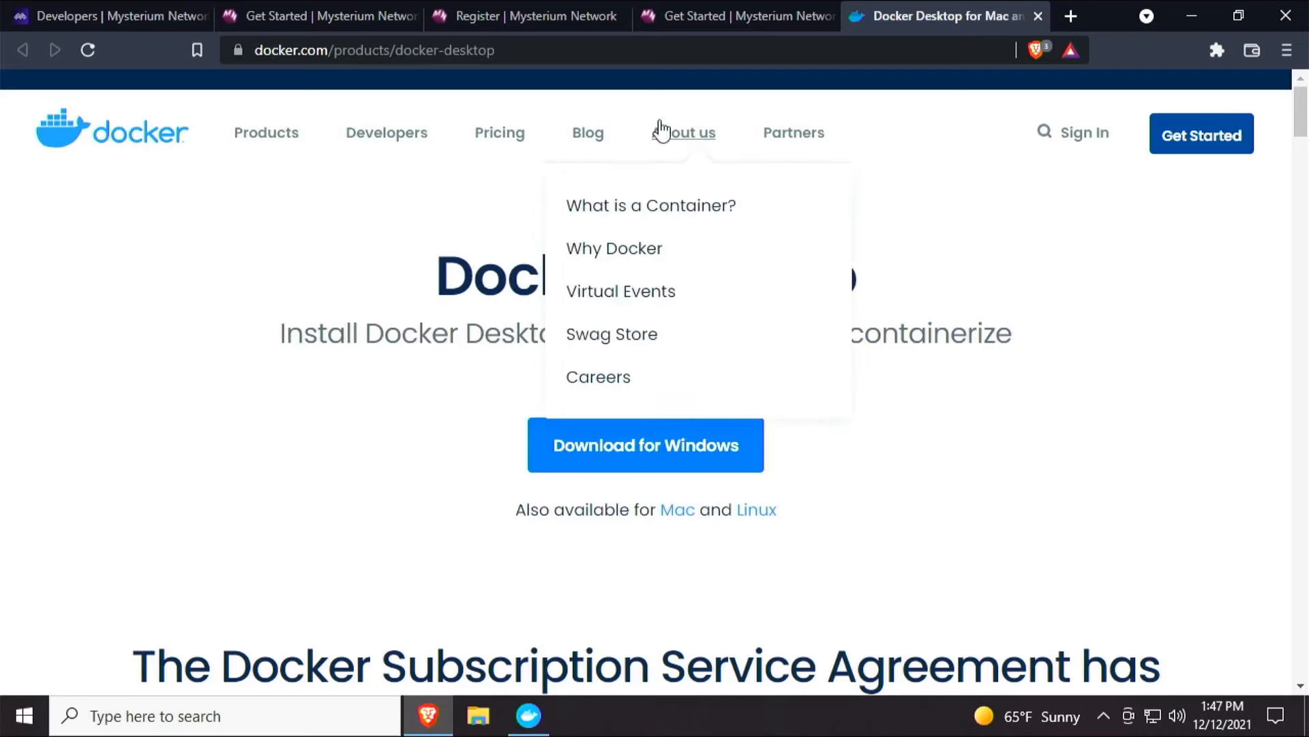
pyautogui.click(734, 20)
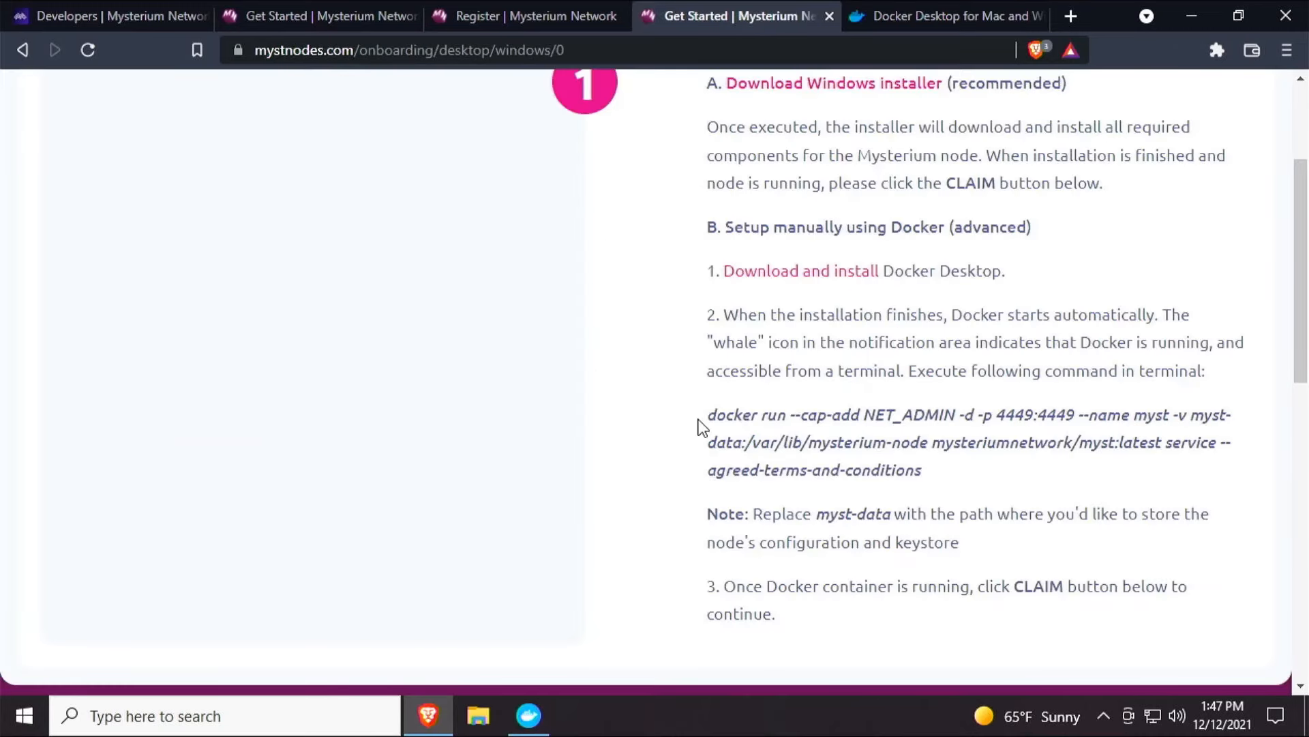
# Copy the docker run command for the Mysterium node from the instructions.
pyautogui.moveTo(708, 413); pyautogui.dragTo(942, 480)
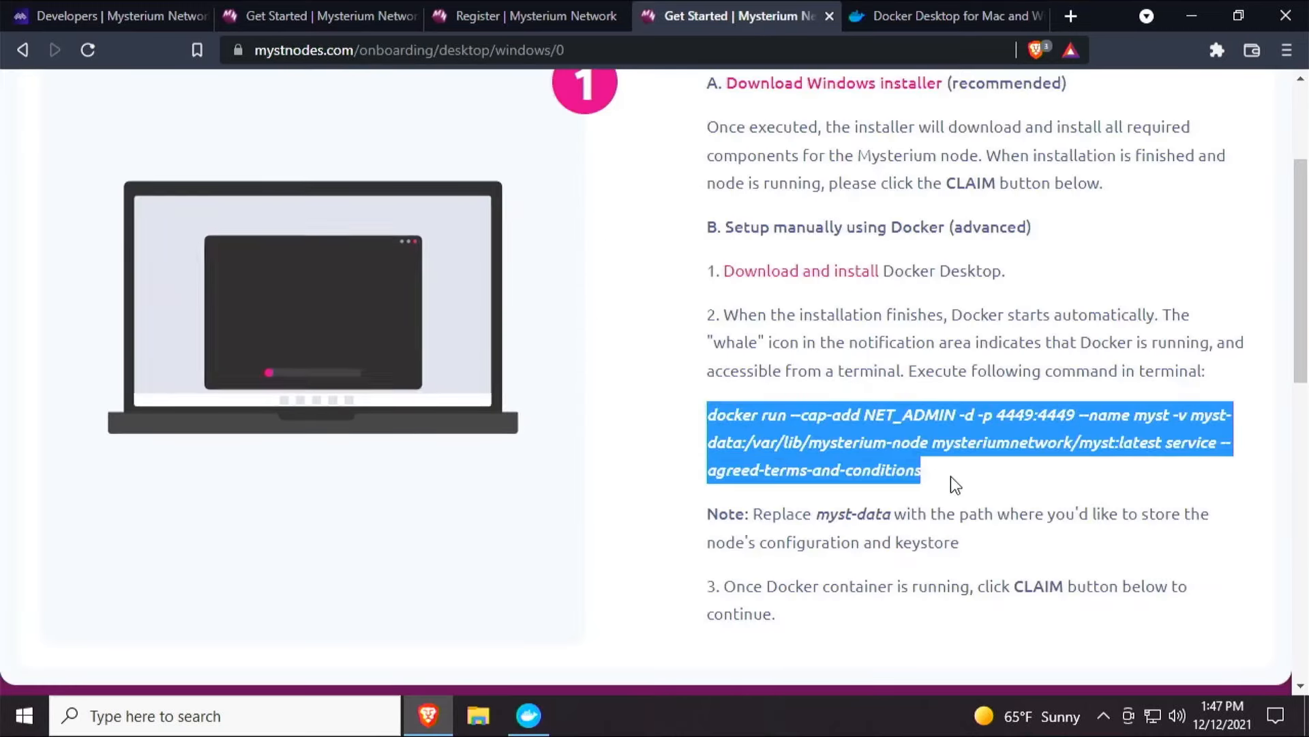
pyautogui.rightClick(875, 443)
pyautogui.click(903, 457)
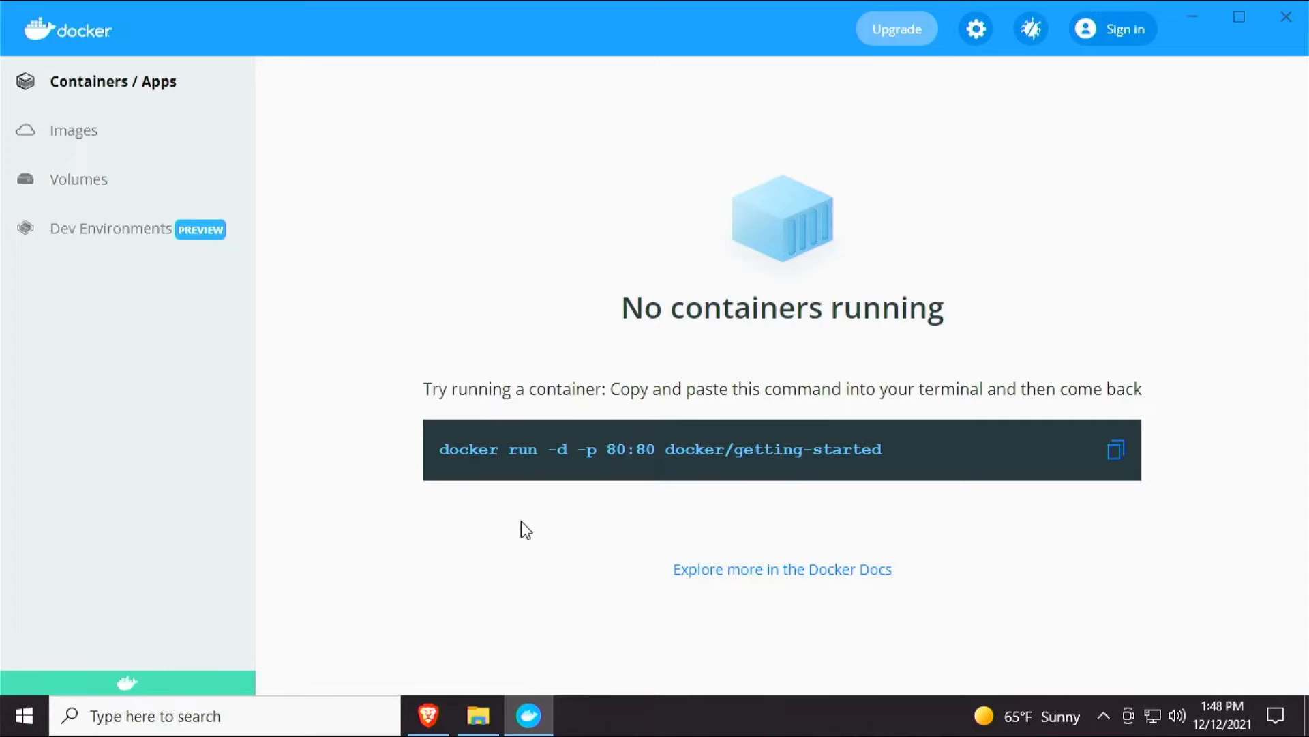
pyautogui.click(468, 717)
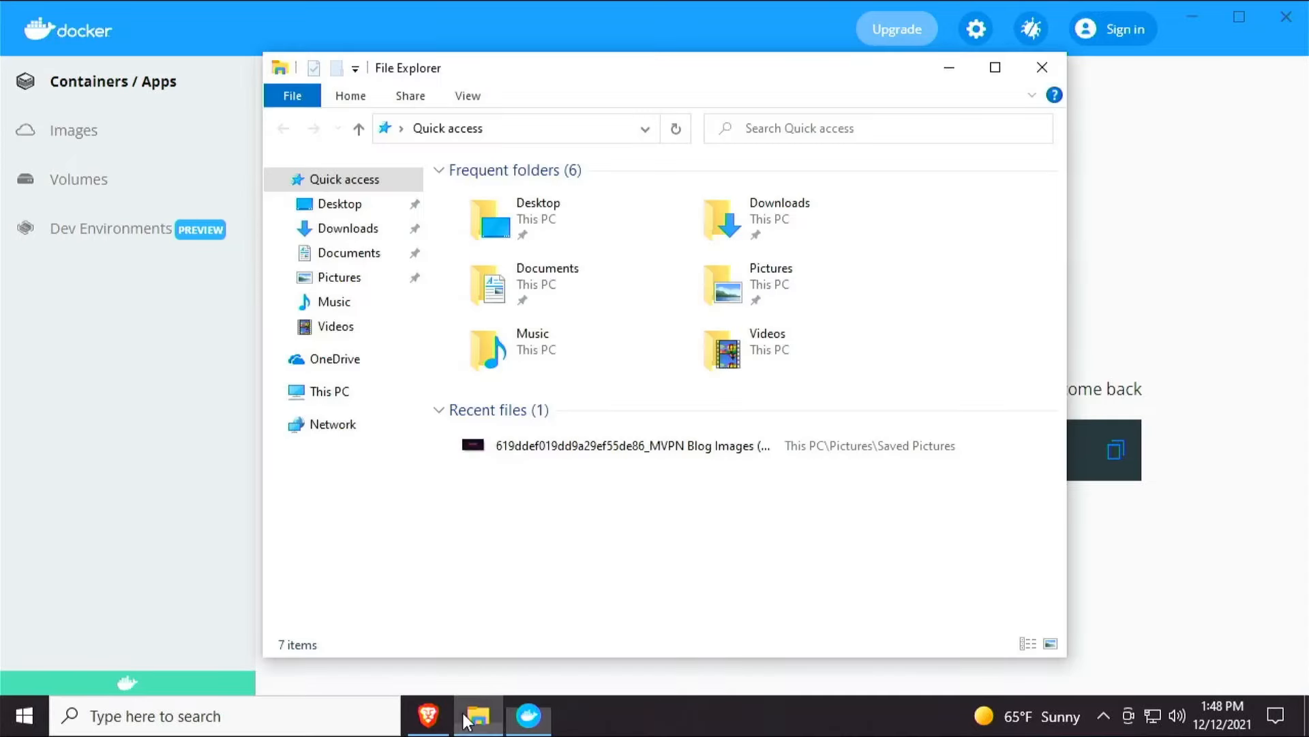
pyautogui.click(1042, 67)
pyautogui.click(431, 728)
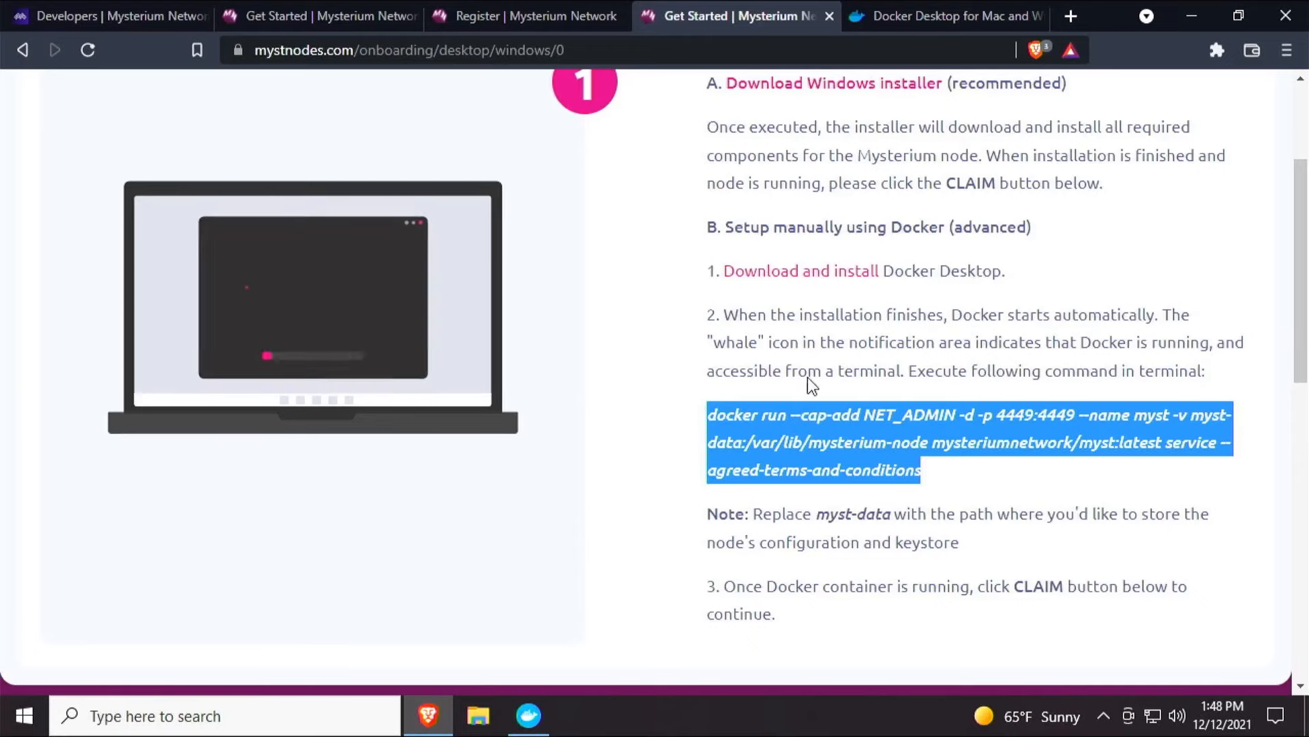
pyautogui.moveTo(754, 372); pyautogui.dragTo(908, 376)
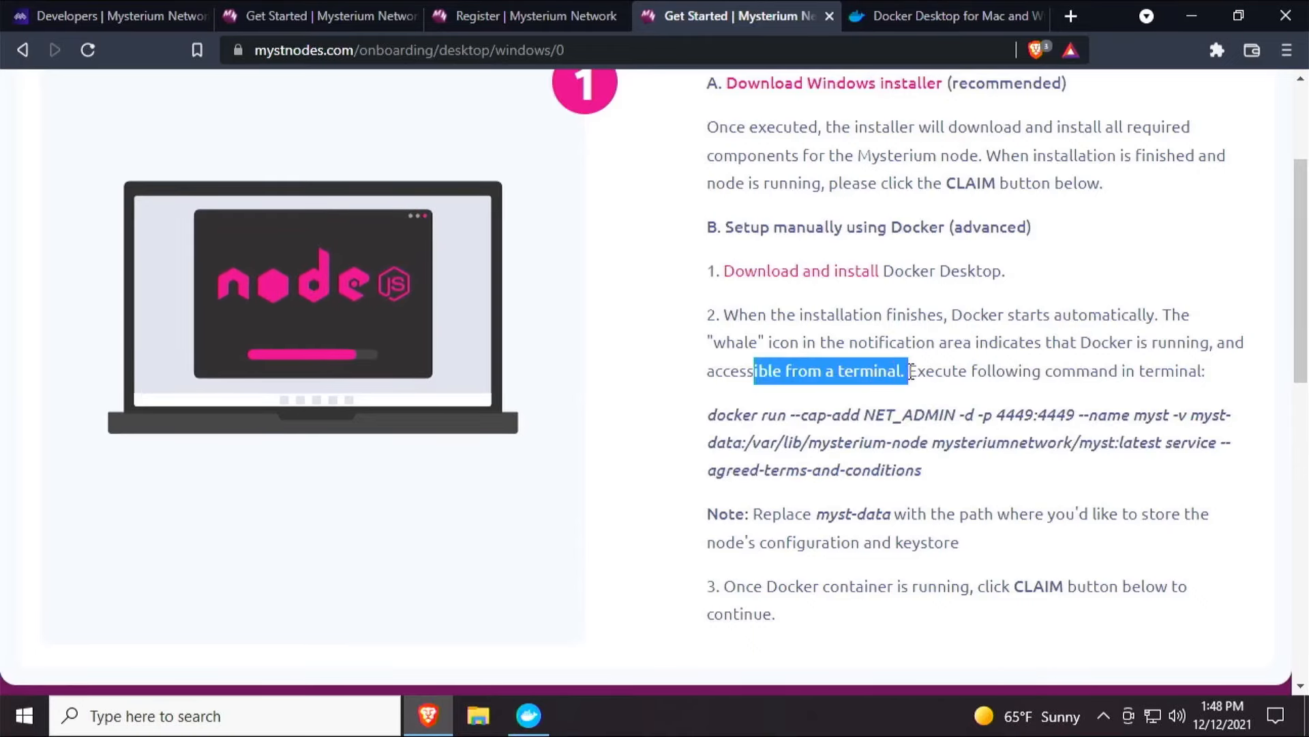
pyautogui.click(342, 713)
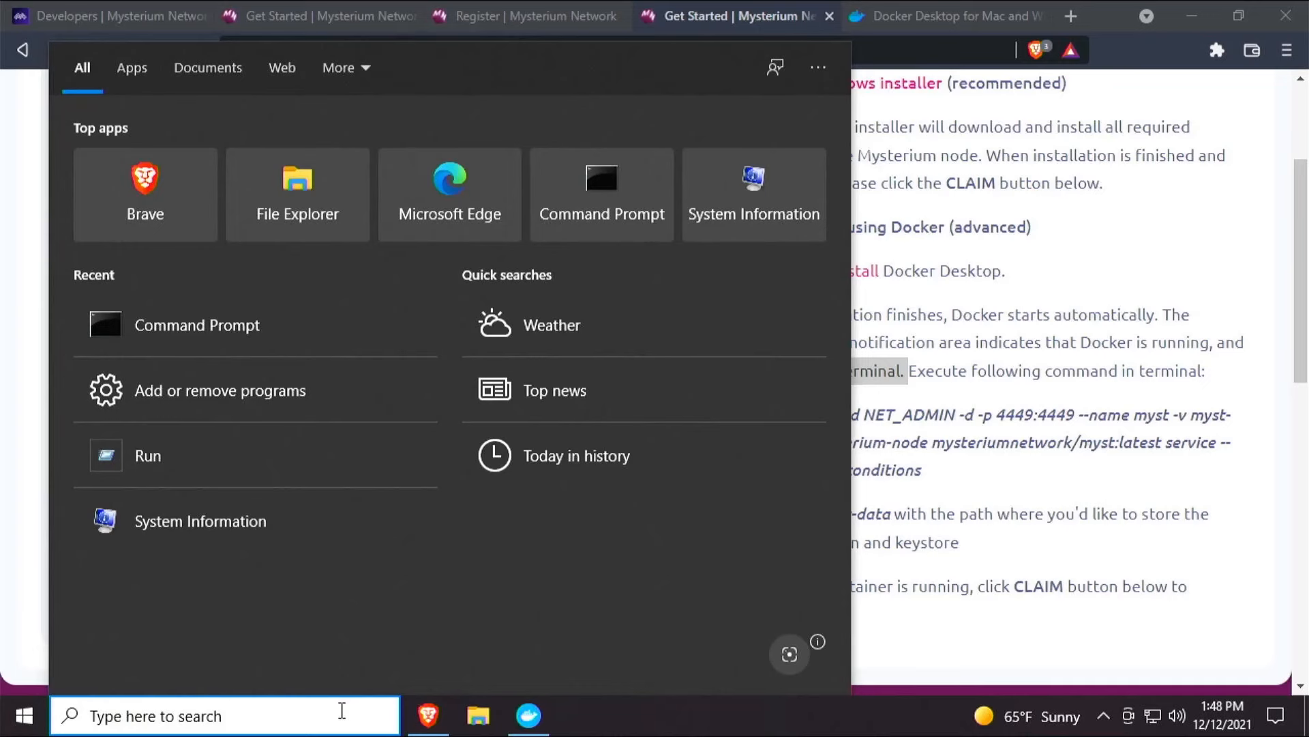
pyautogui.write('com')
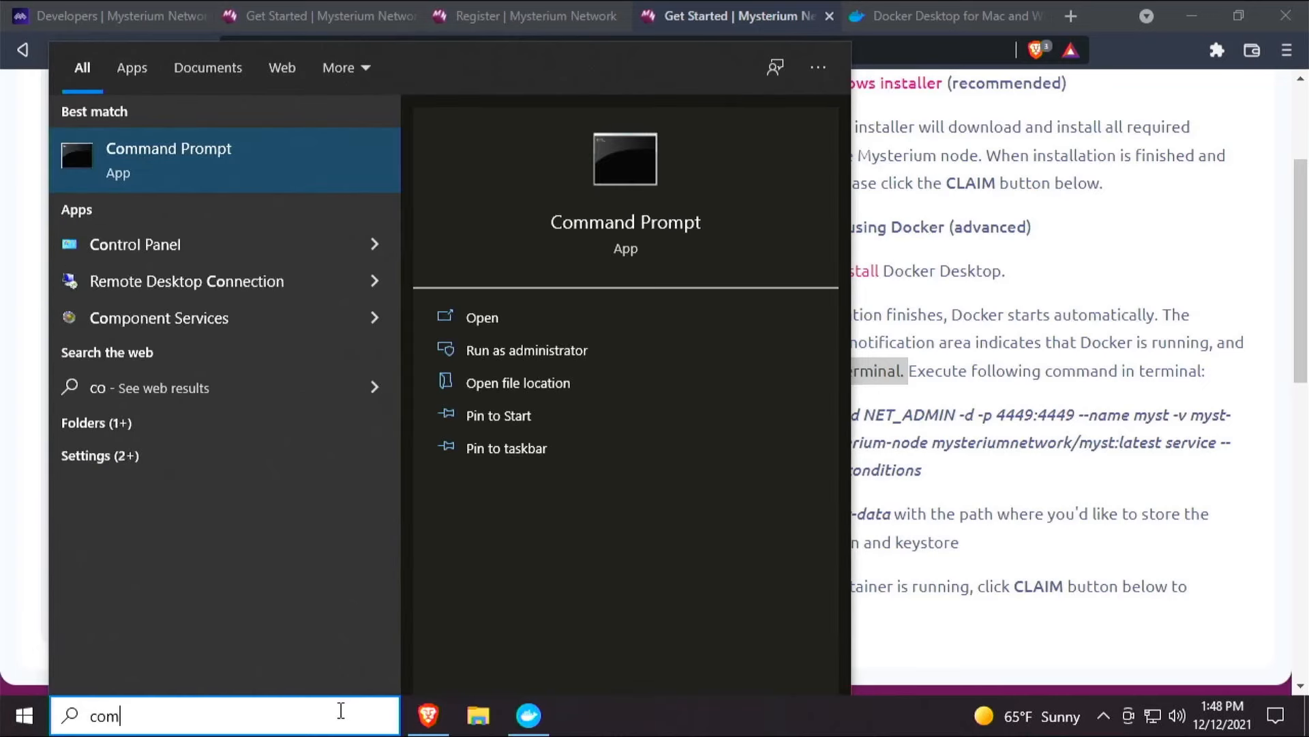
pyautogui.write('m')
pyautogui.click(15, 724)
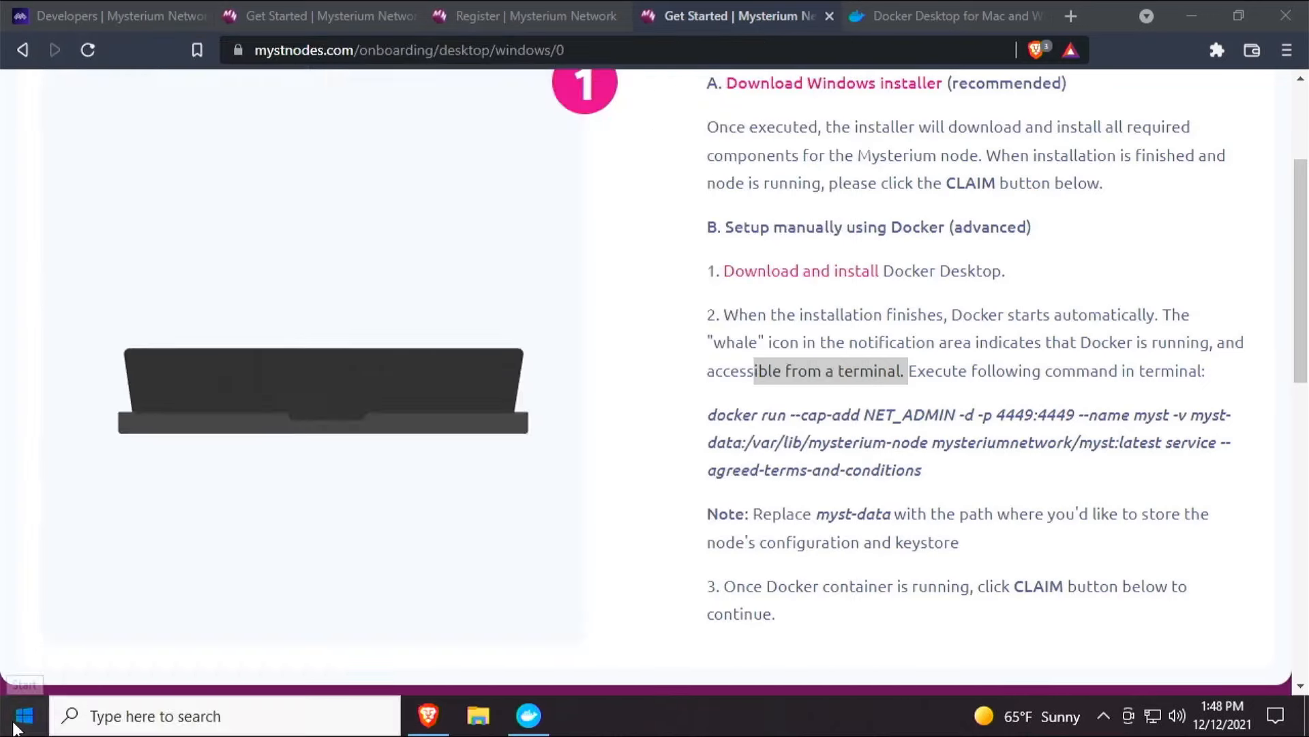
# Open Command Prompt and run the copied docker run command to start the myst node container.
pyautogui.click(15, 727)
pyautogui.click(15, 727)
pyautogui.click(15, 727)
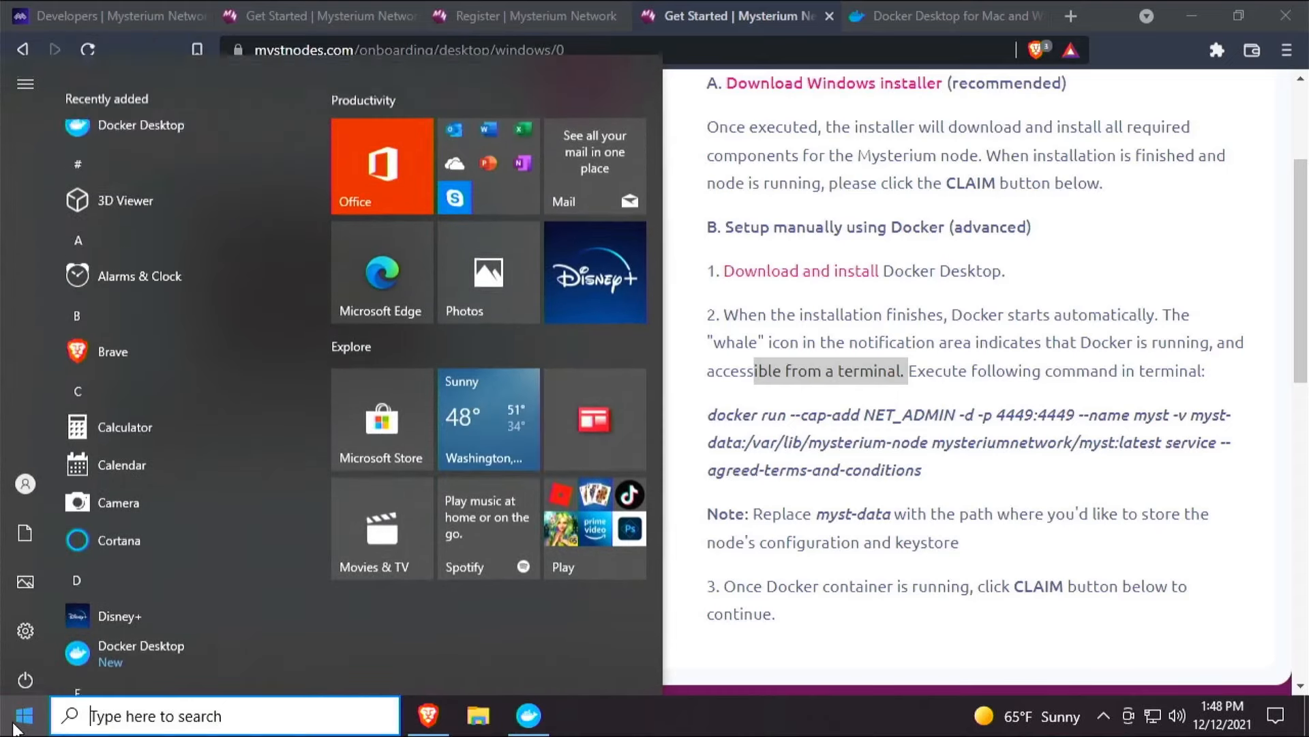
pyautogui.write('co')
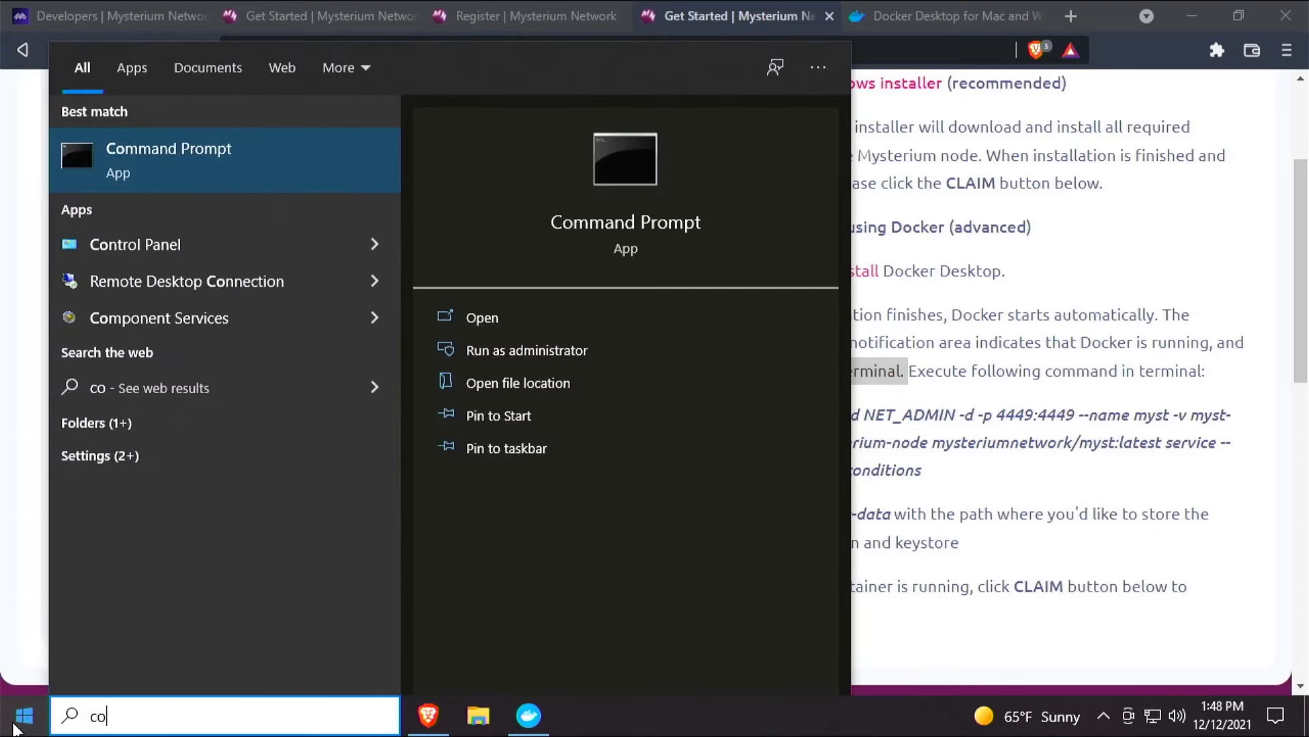
pyautogui.write('mm')
pyautogui.click(166, 154)
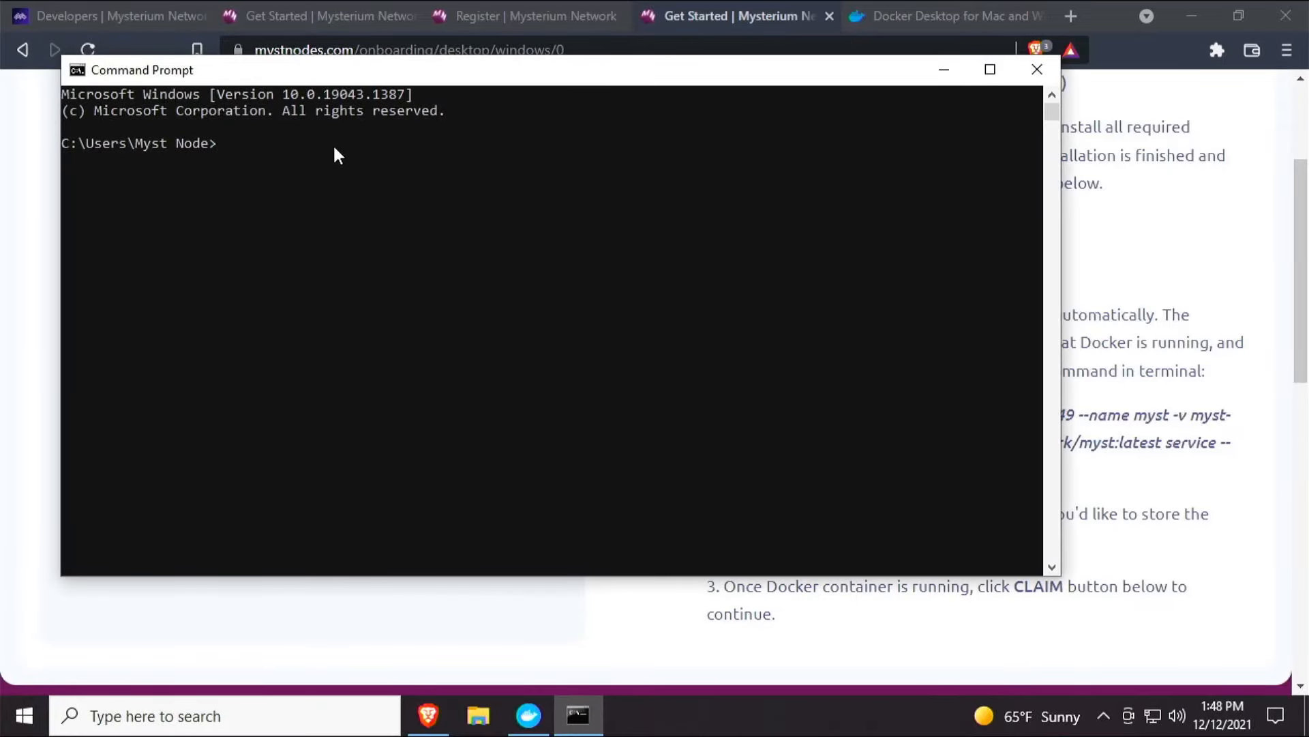
pyautogui.hotkey('ctrl', 'v')
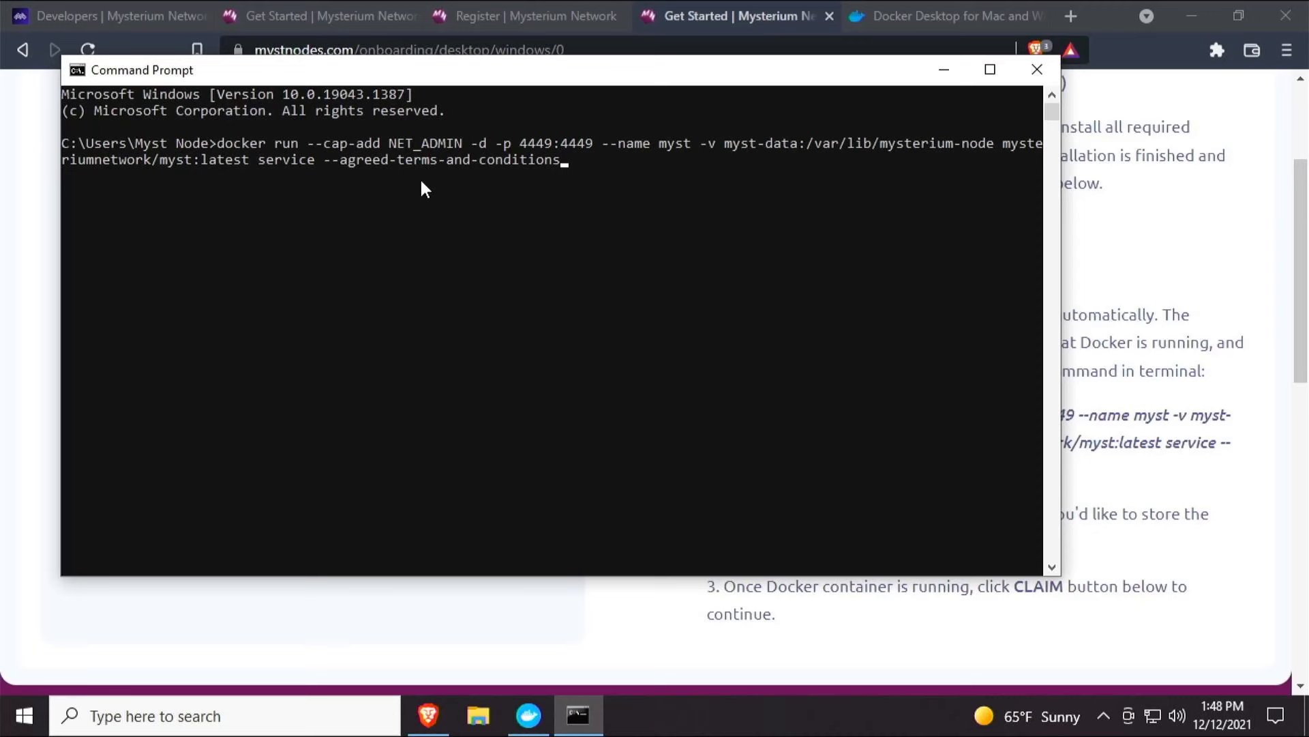
pyautogui.press('Return')
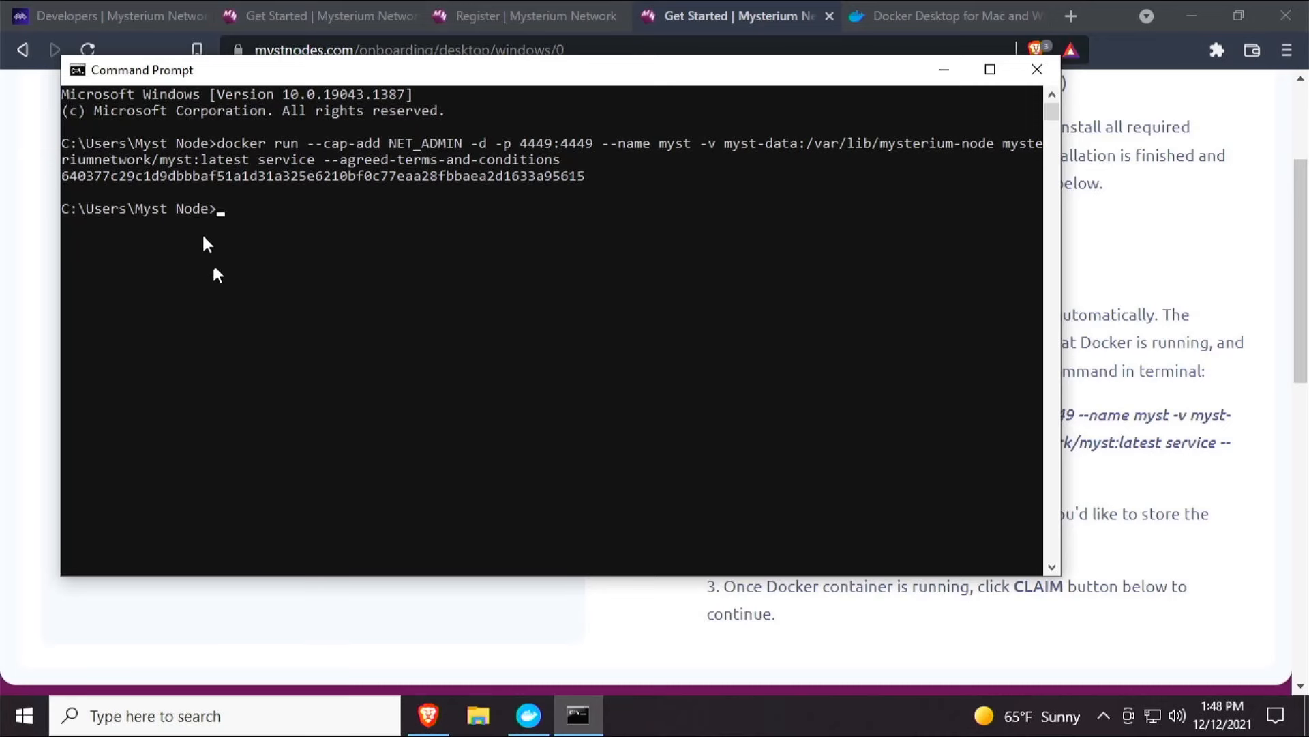
# Check in Docker Desktop that the myst container is listed, comparing it with the terminal output.
pyautogui.click(529, 715)
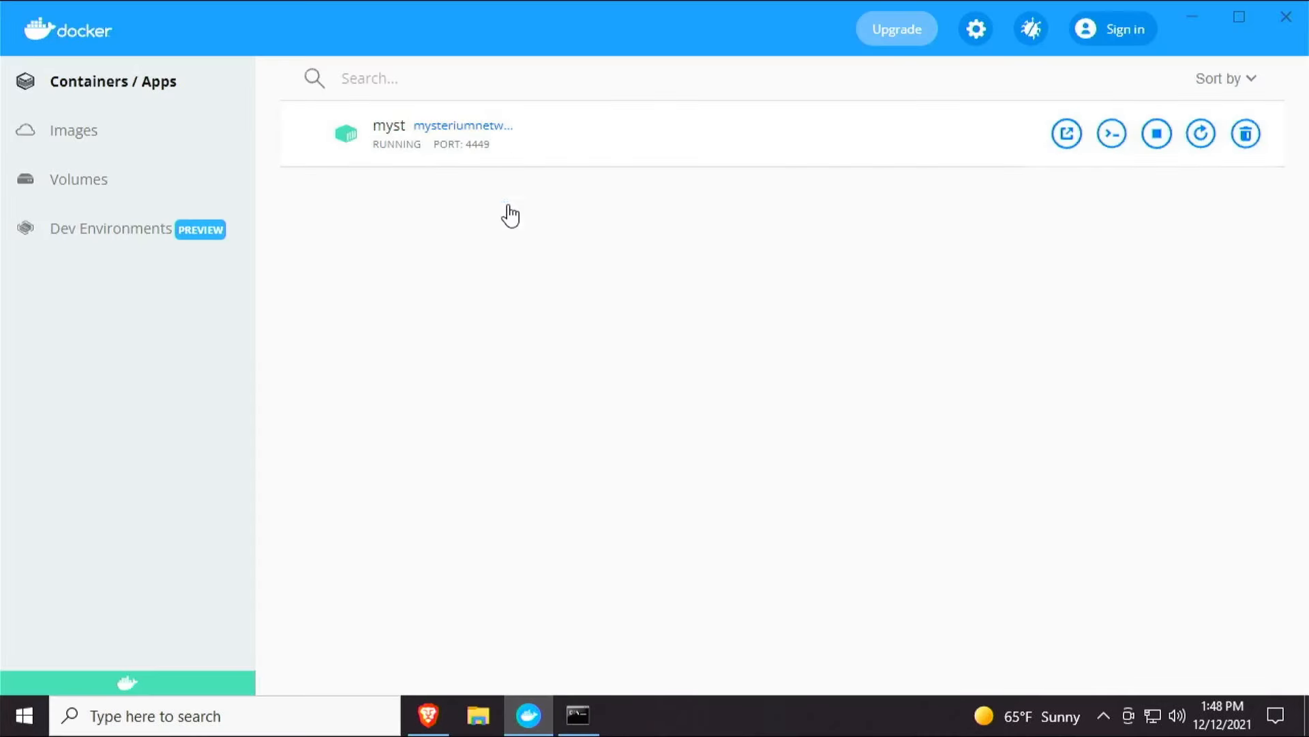
pyautogui.click(596, 729)
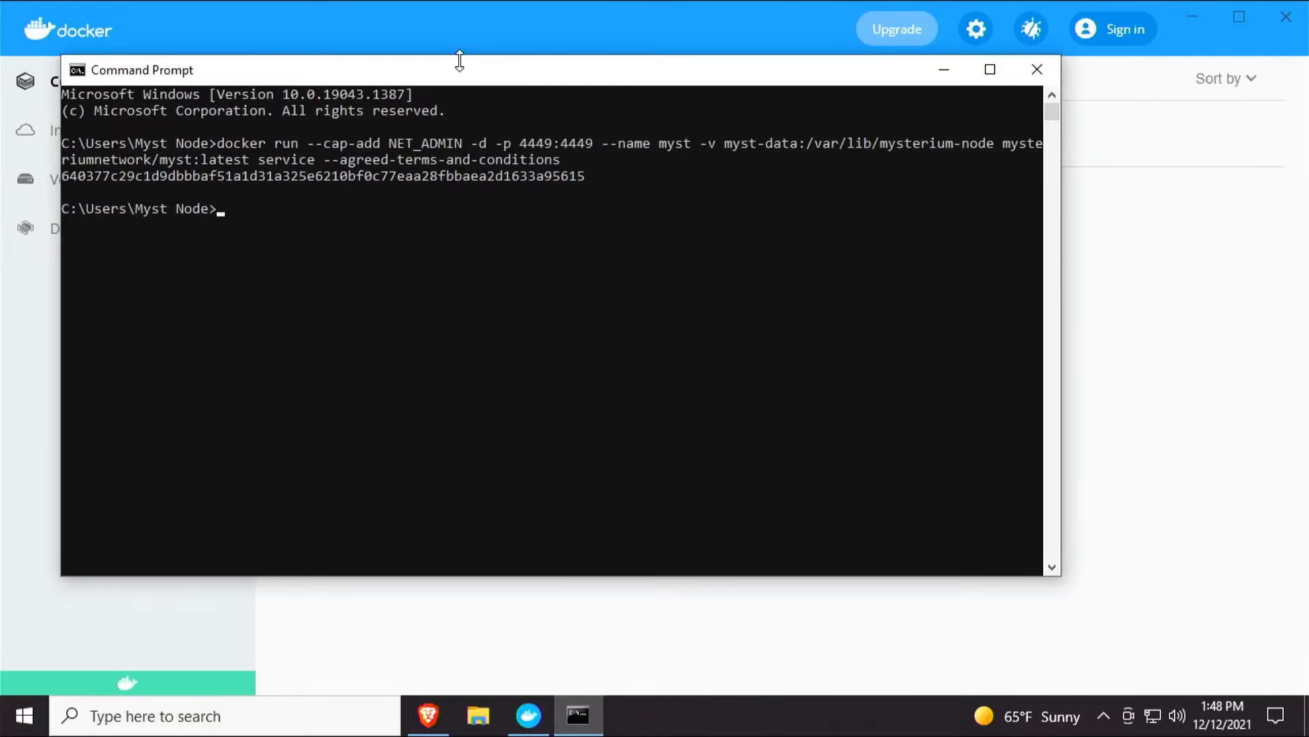
pyautogui.moveTo(468, 76); pyautogui.dragTo(571, 178)
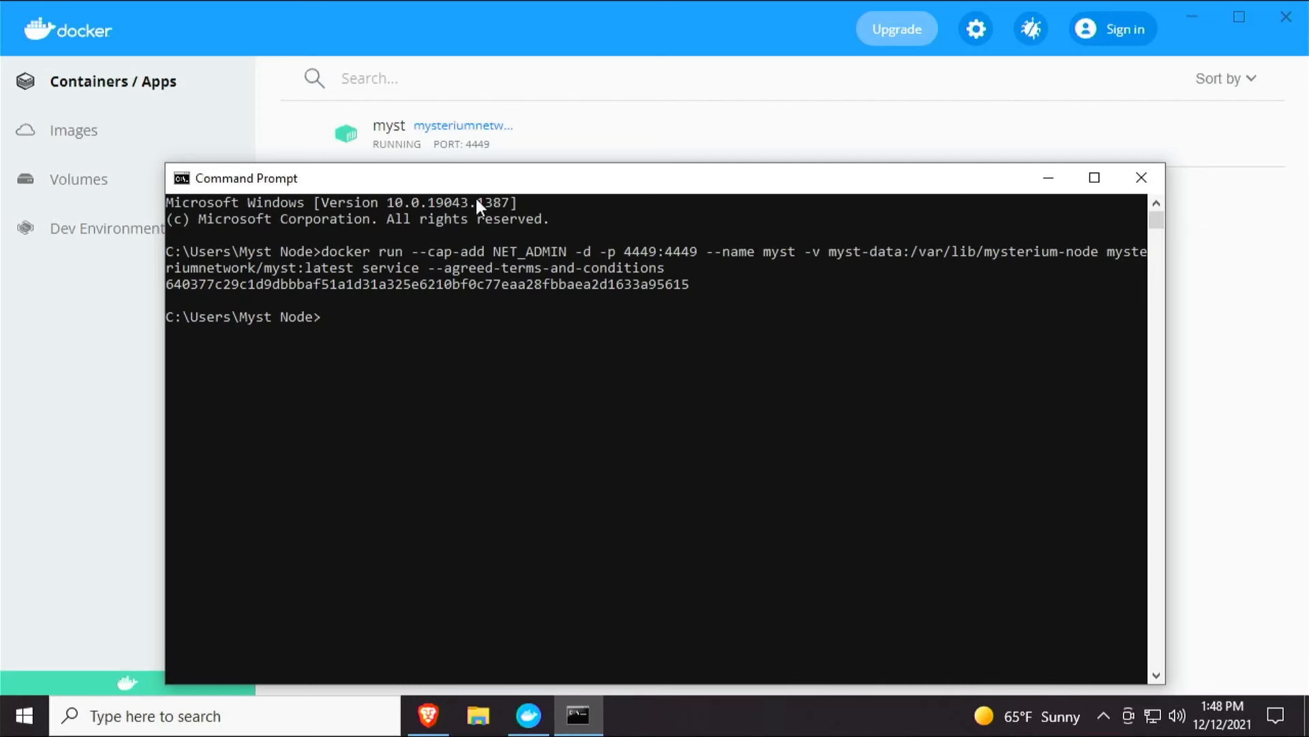
pyautogui.moveTo(534, 156)
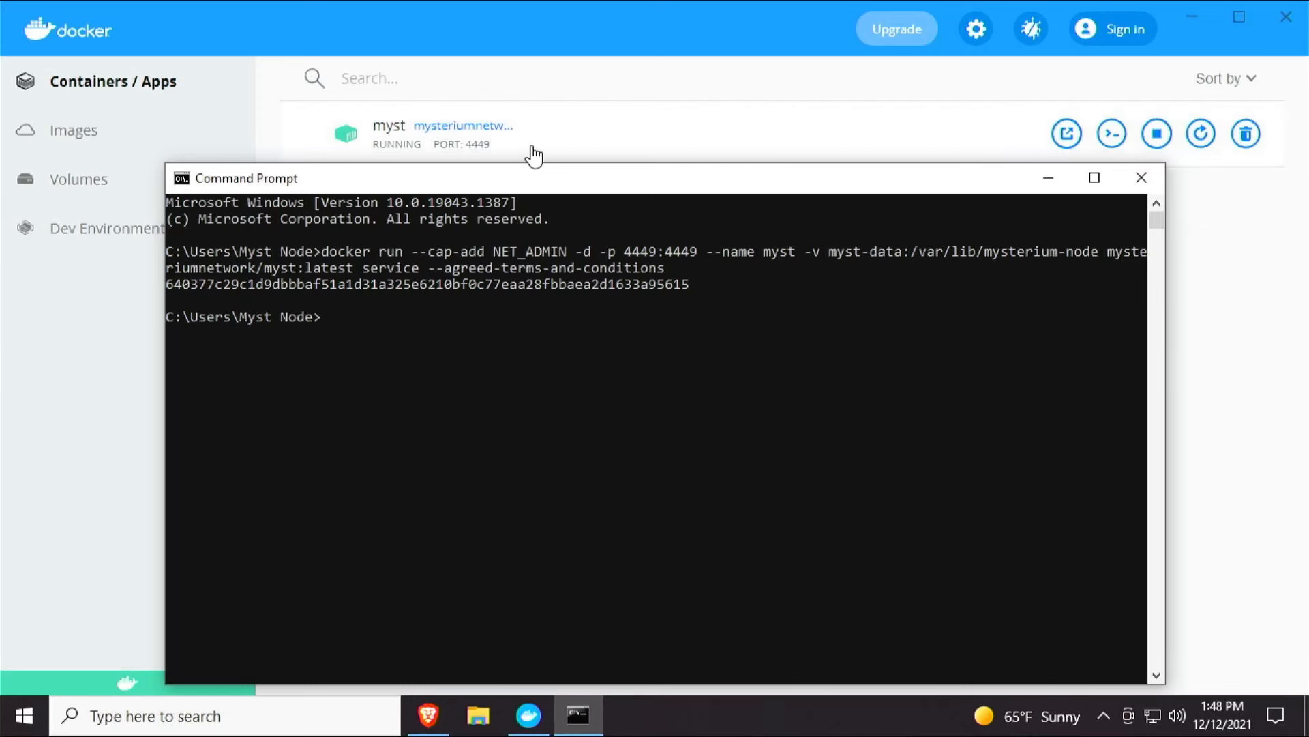
pyautogui.click(548, 82)
pyautogui.moveTo(559, 132)
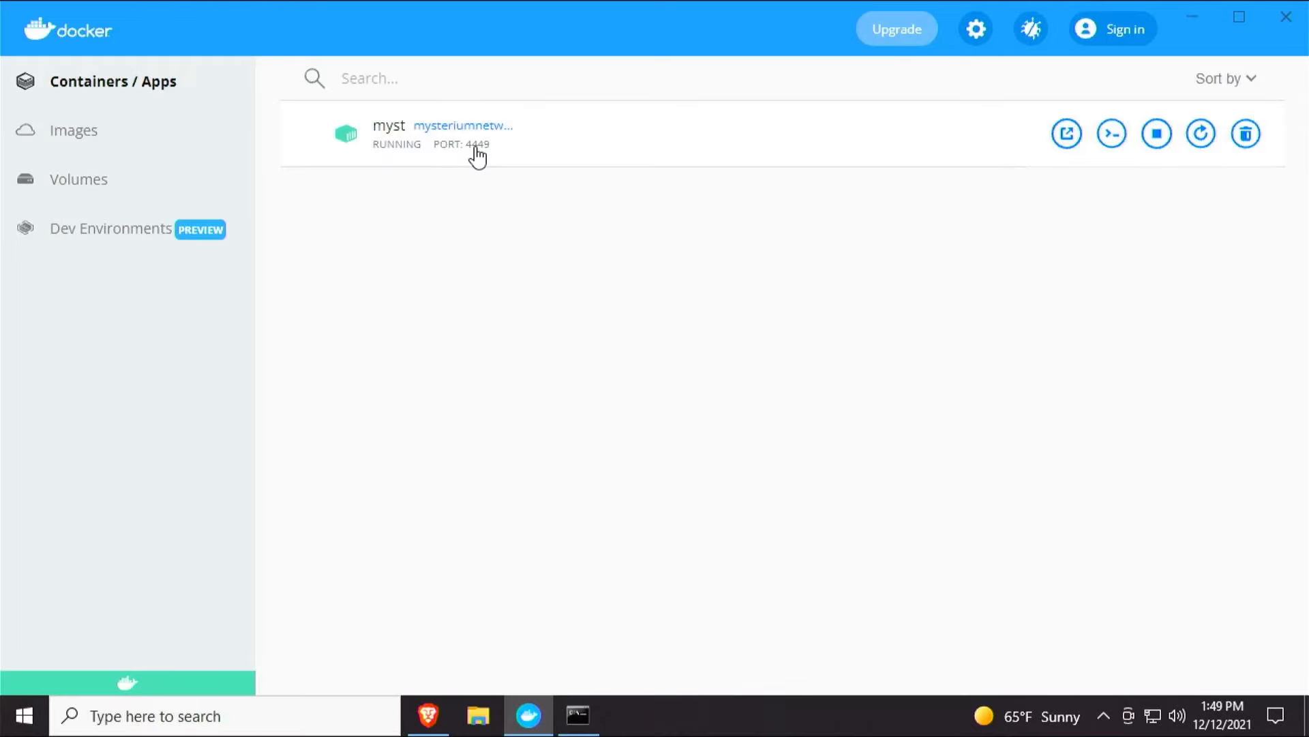
# Open localhost:4449 in the browser to reach the Mysterium node web UI.
pyautogui.click(449, 727)
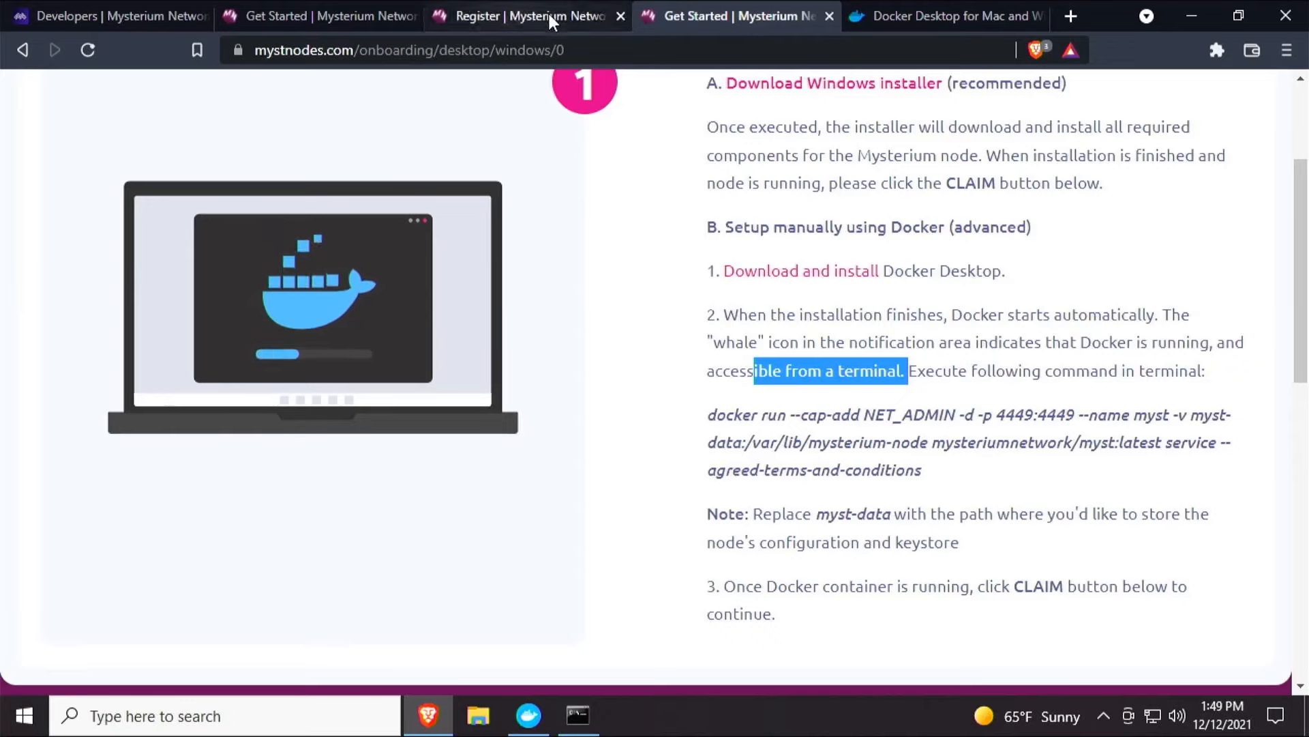
pyautogui.click(948, 11)
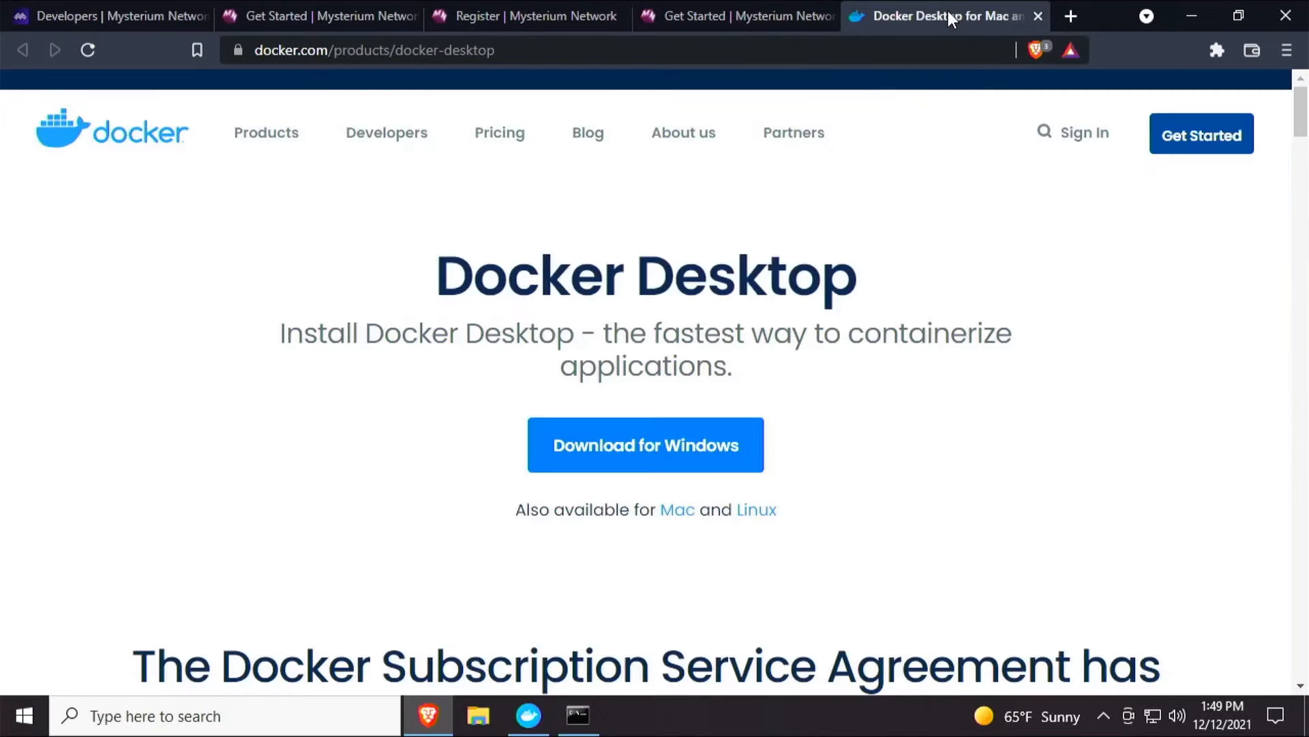
pyautogui.click(816, 42)
pyautogui.write('localhost:4449')
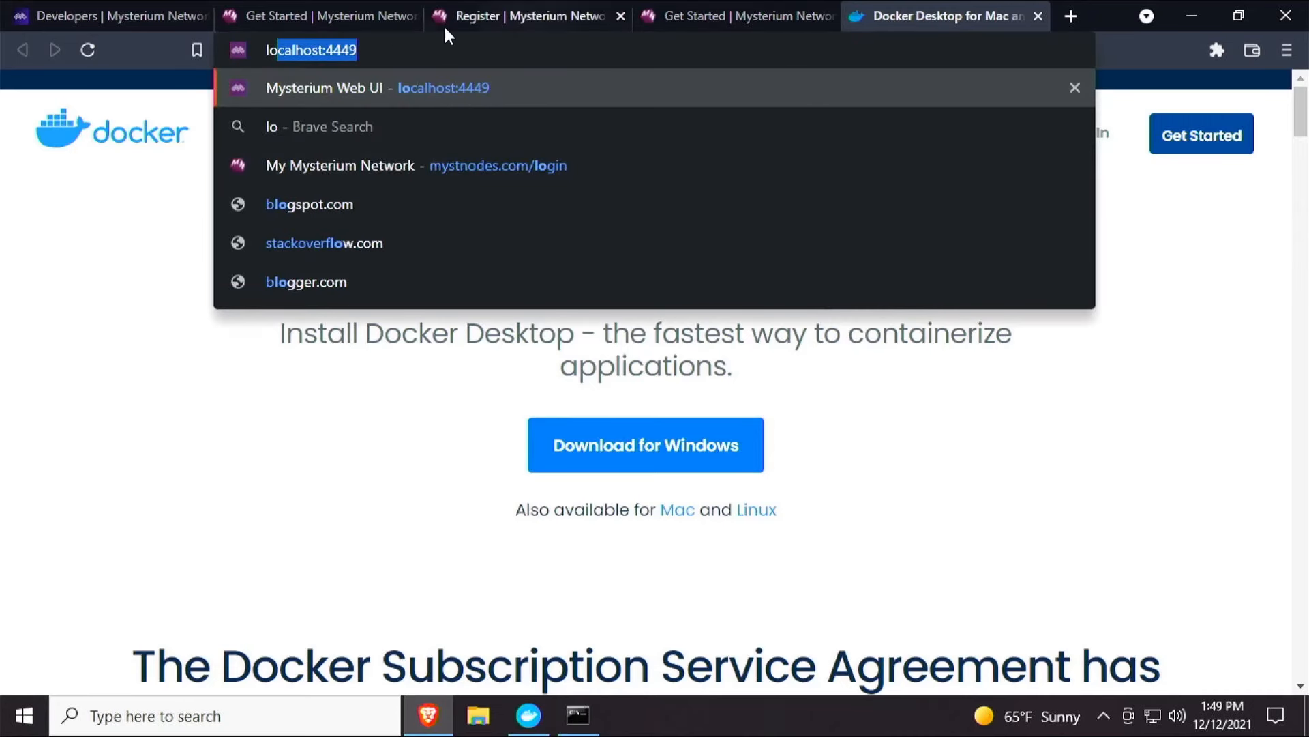
pyautogui.press('Return')
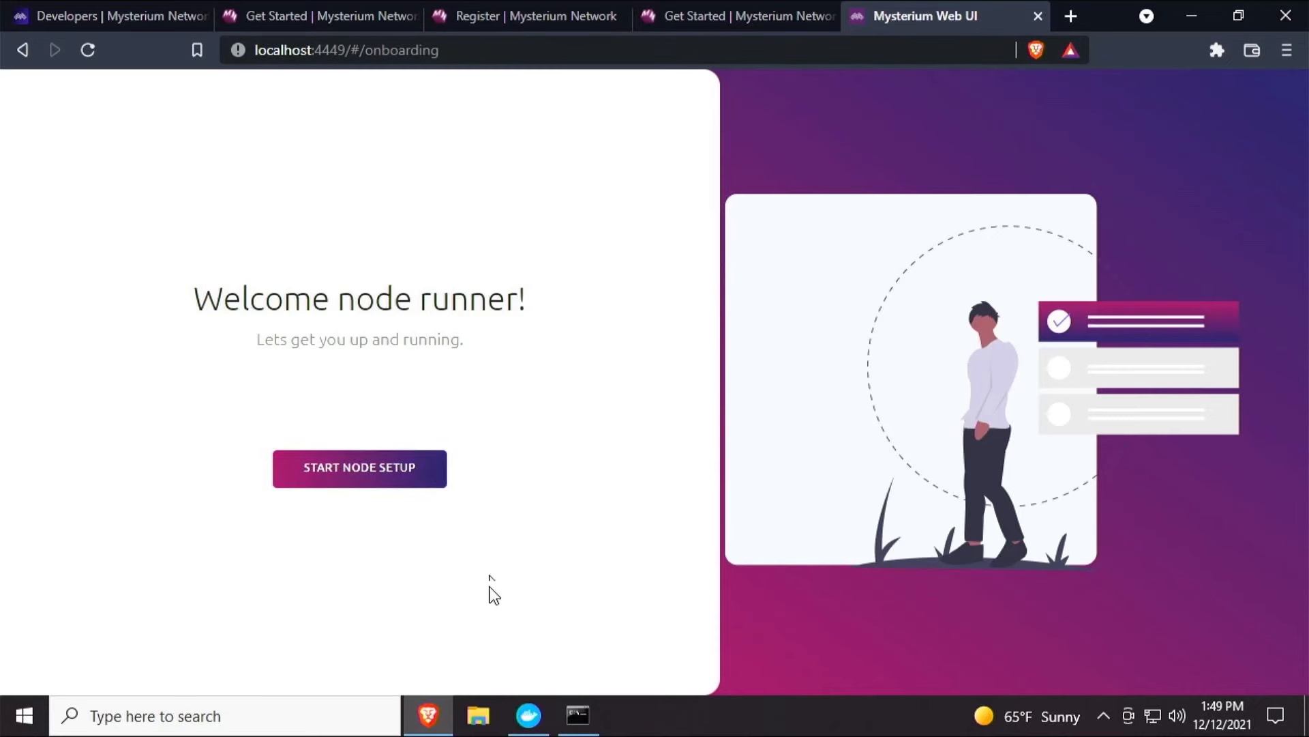
# Start the node setup in the Mysterium Web UI.
pyautogui.click(528, 715)
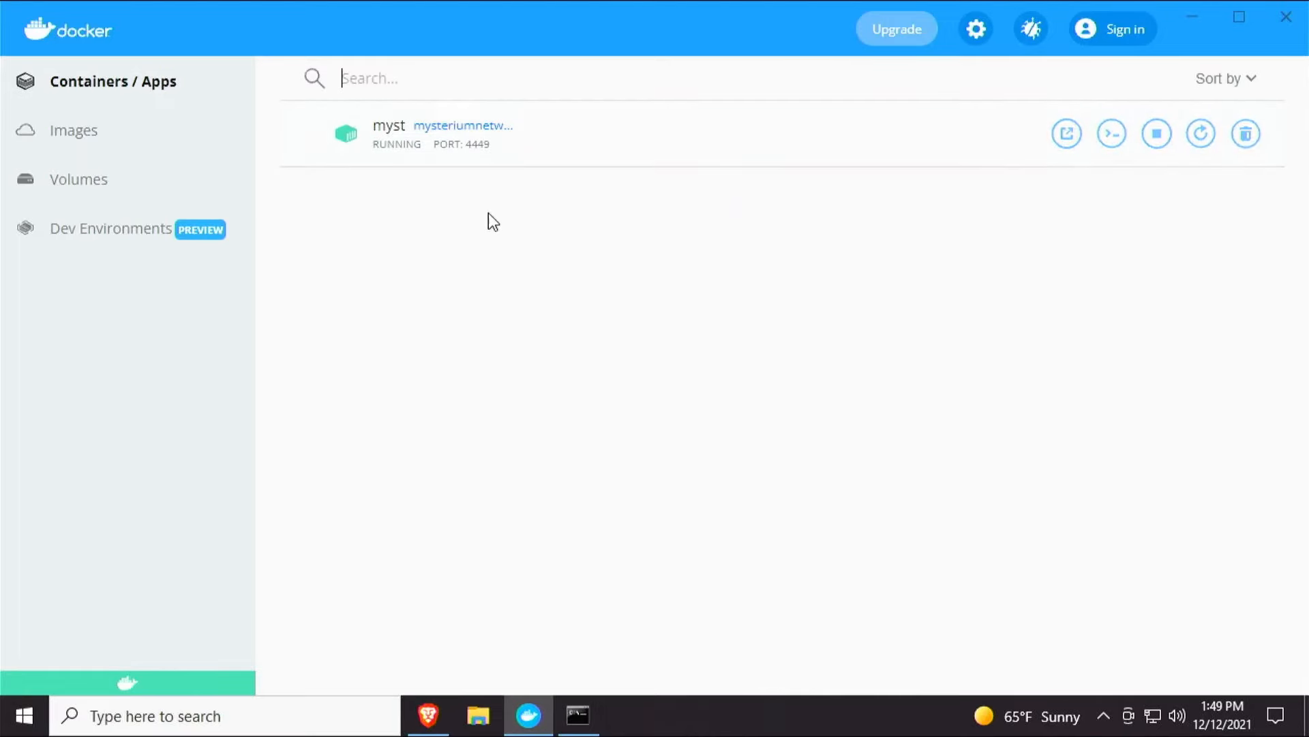
pyautogui.click(429, 713)
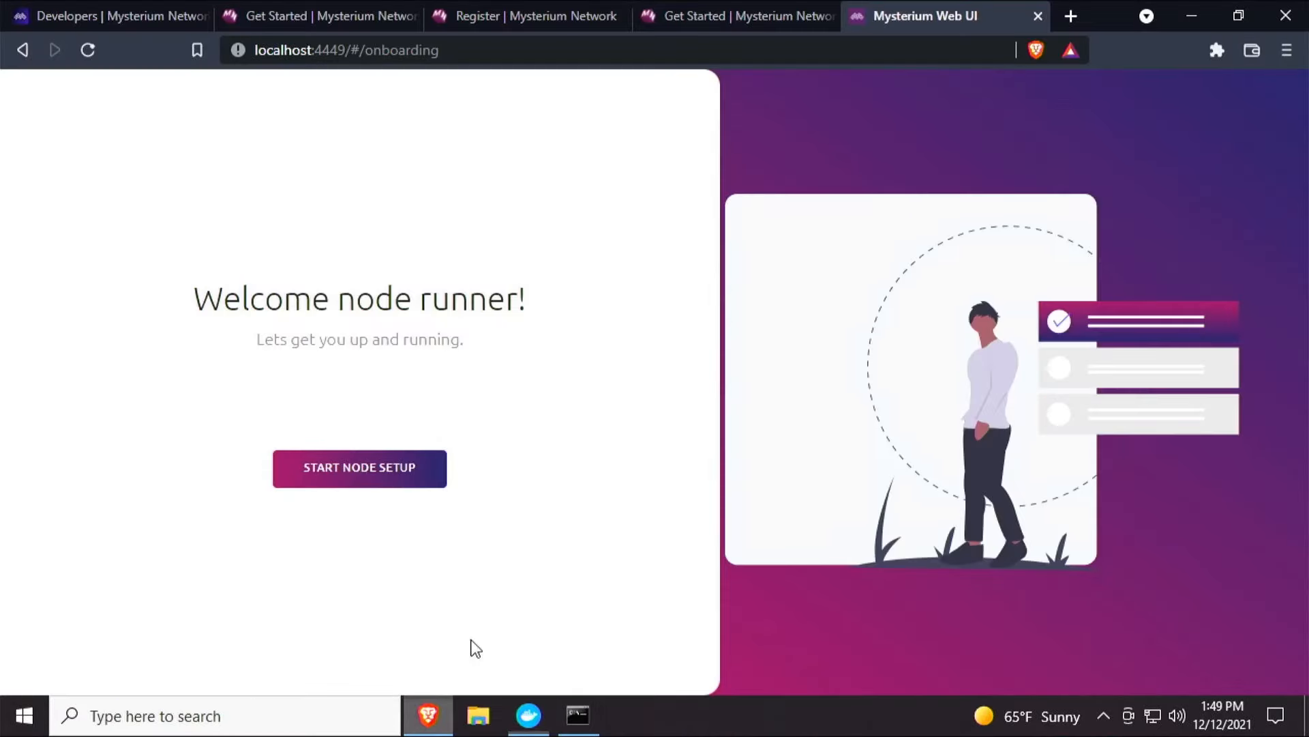
pyautogui.click(418, 472)
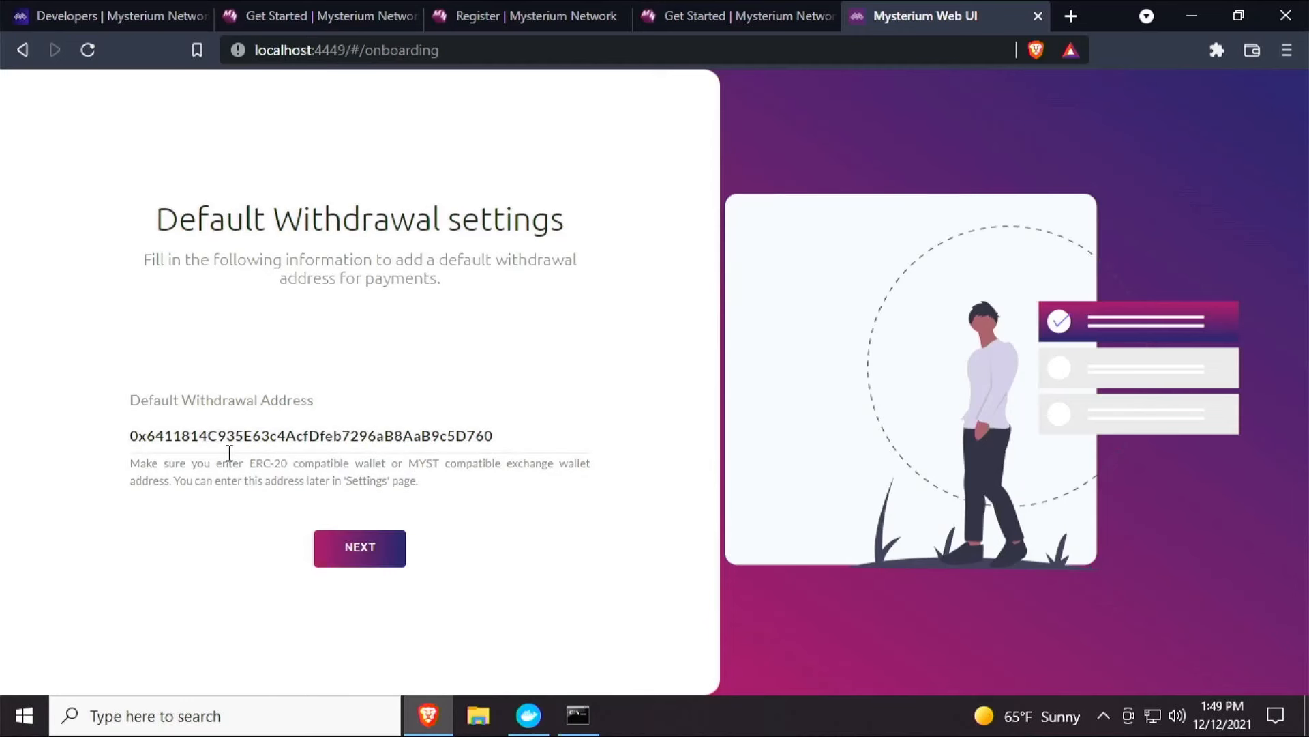
# Confirm the default withdrawal wallet address and continue to the next setup step.
pyautogui.click(263, 434)
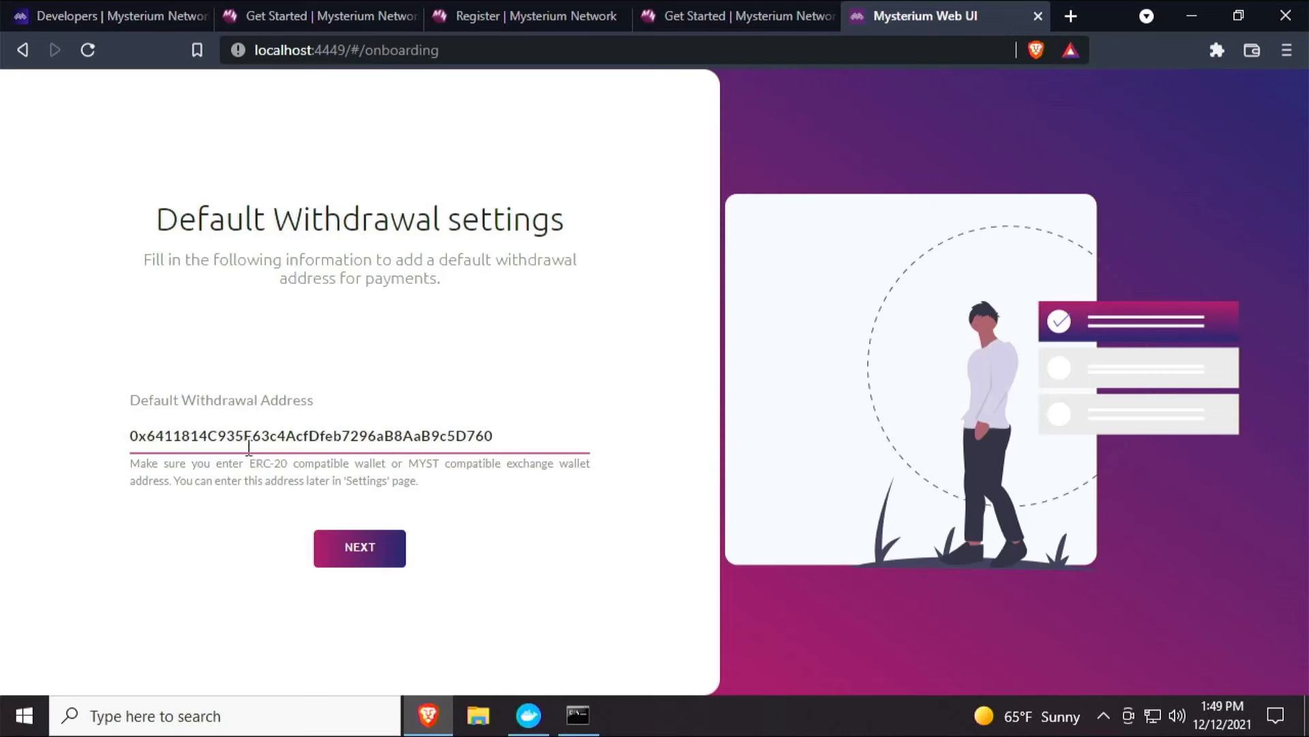
pyautogui.moveTo(249, 463); pyautogui.dragTo(295, 465)
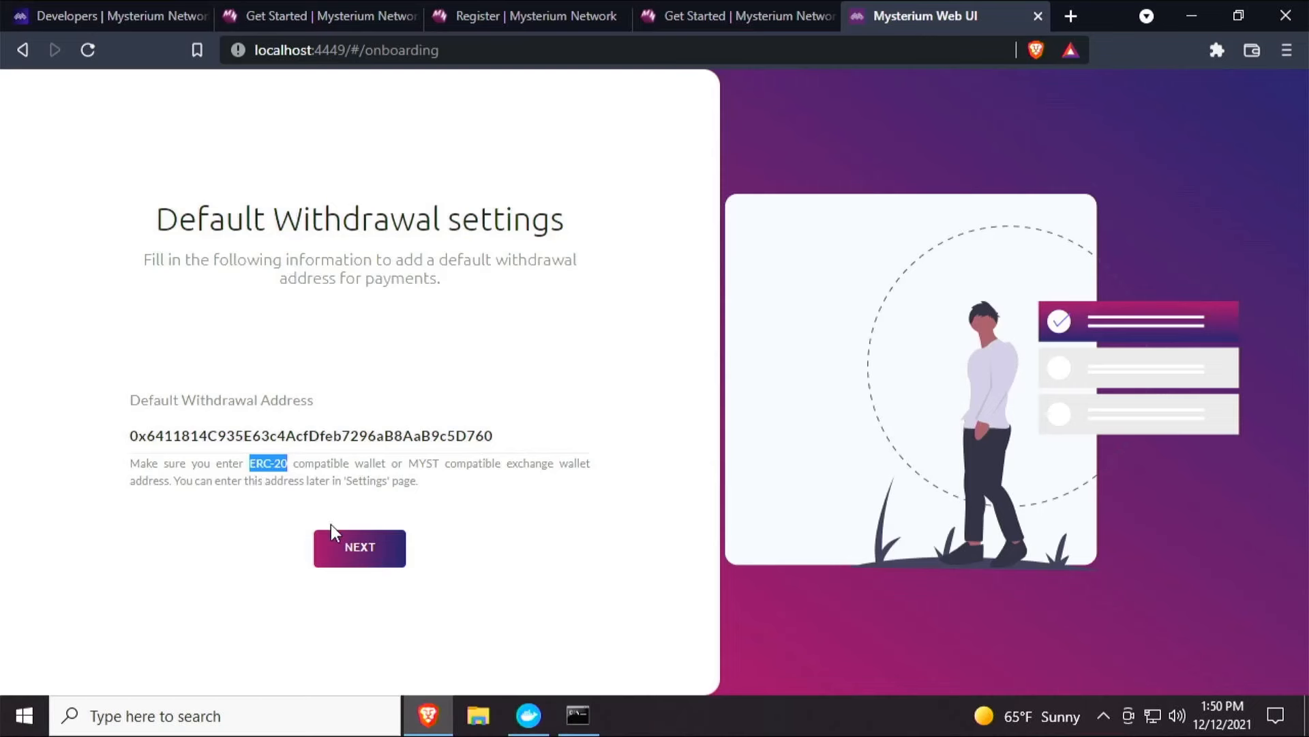
pyautogui.click(296, 439)
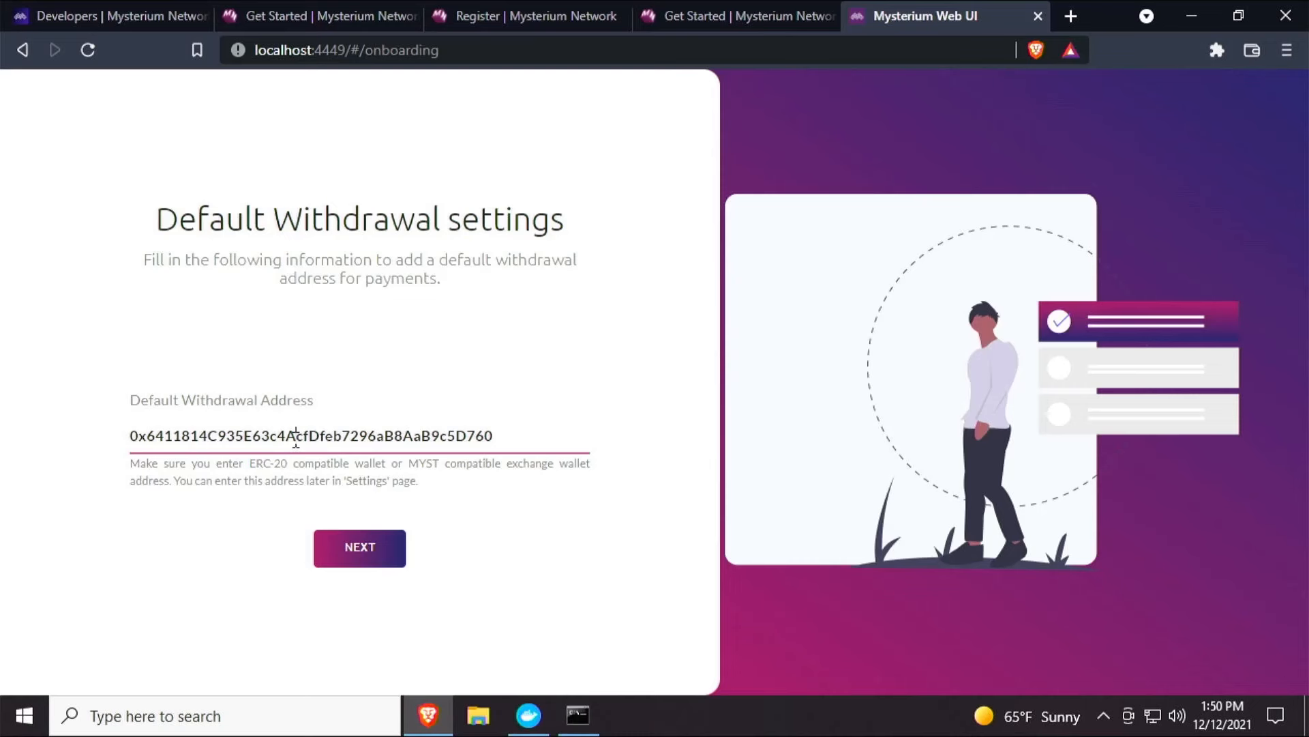
pyautogui.click(340, 543)
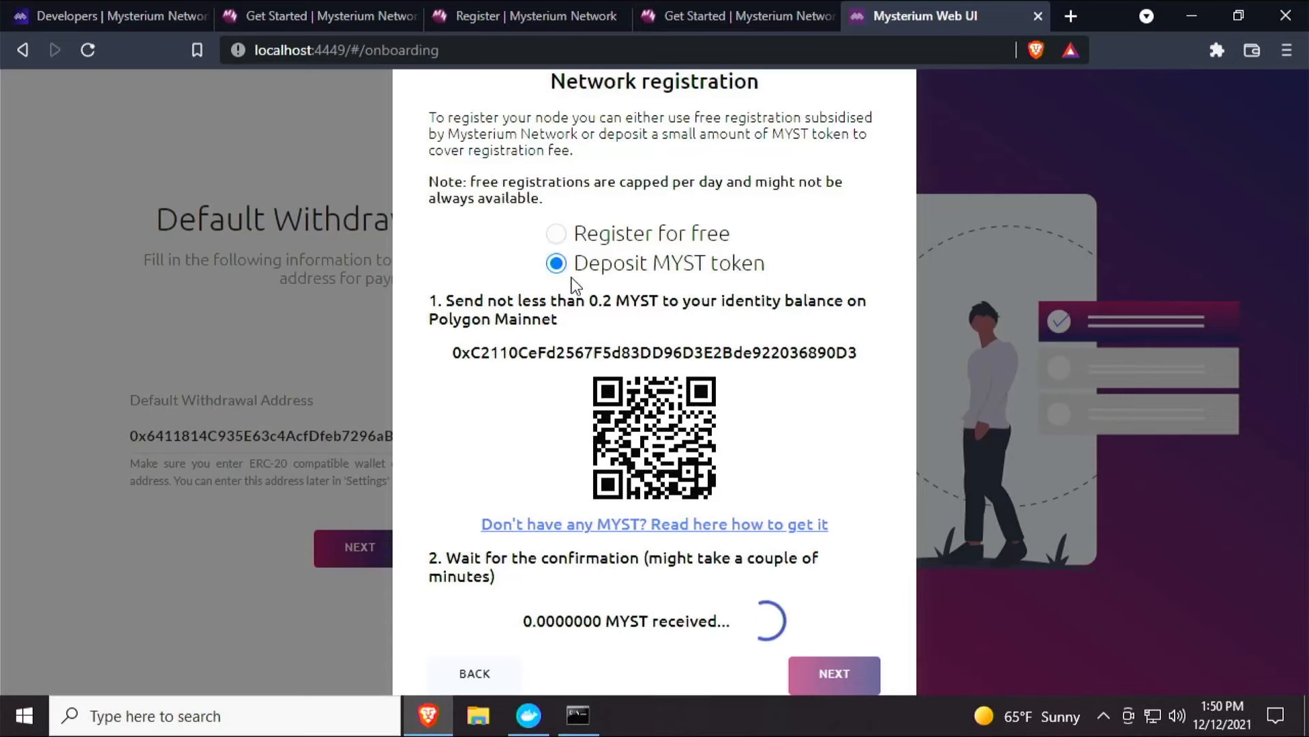
# Read the network registration deposit instructions and the tips on how to get MYST.
pyautogui.moveTo(718, 525)
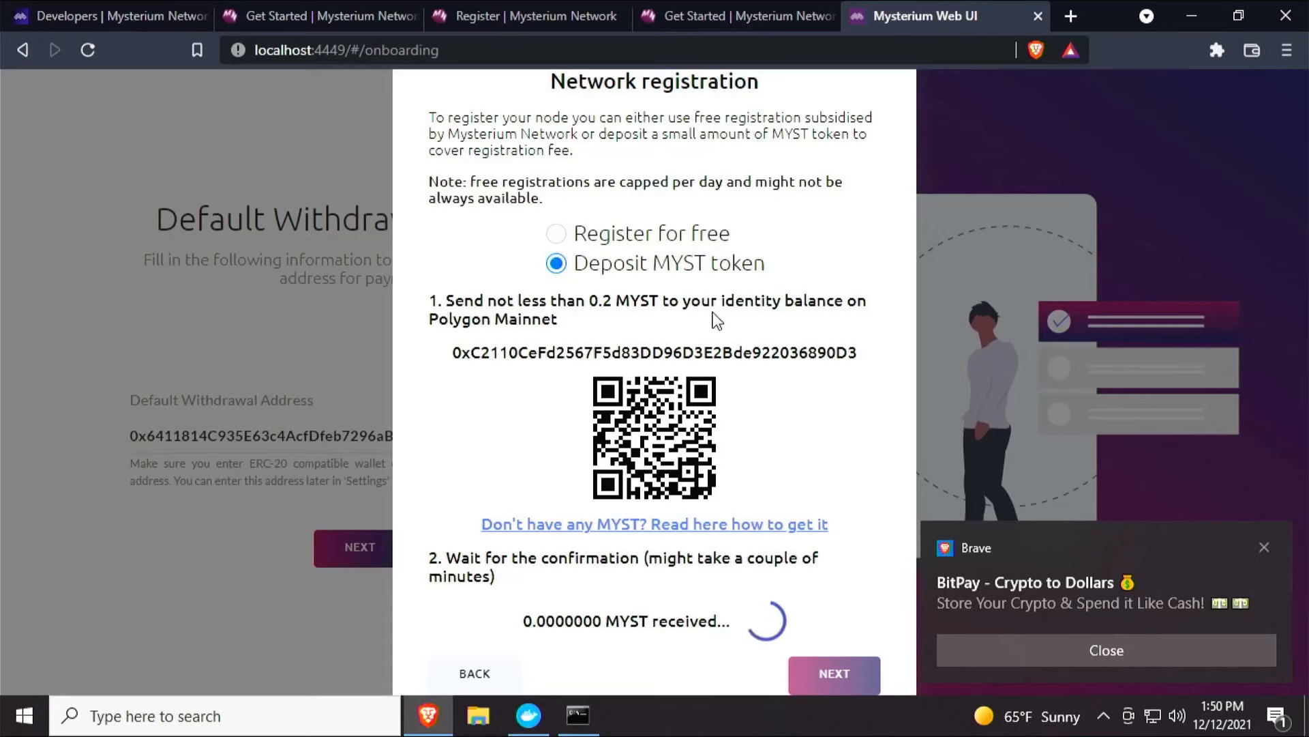
pyautogui.moveTo(761, 301); pyautogui.dragTo(851, 327)
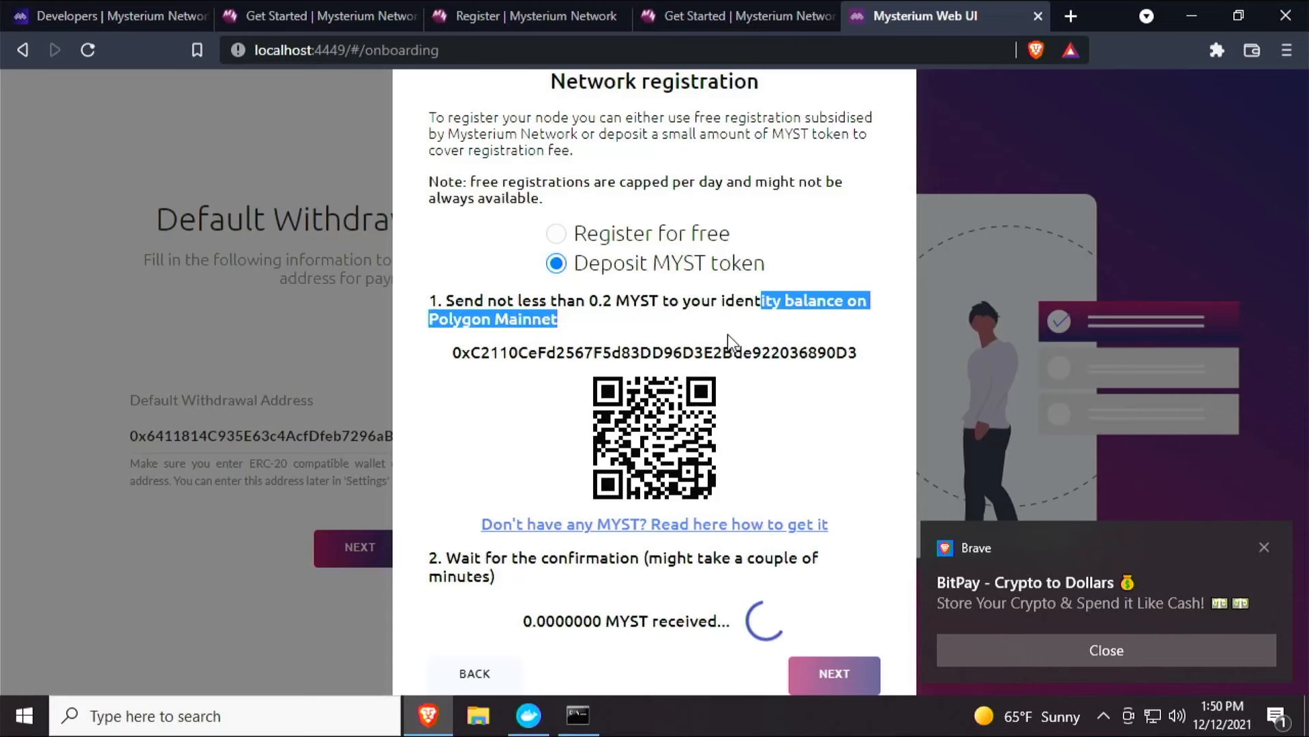
pyautogui.click(771, 395)
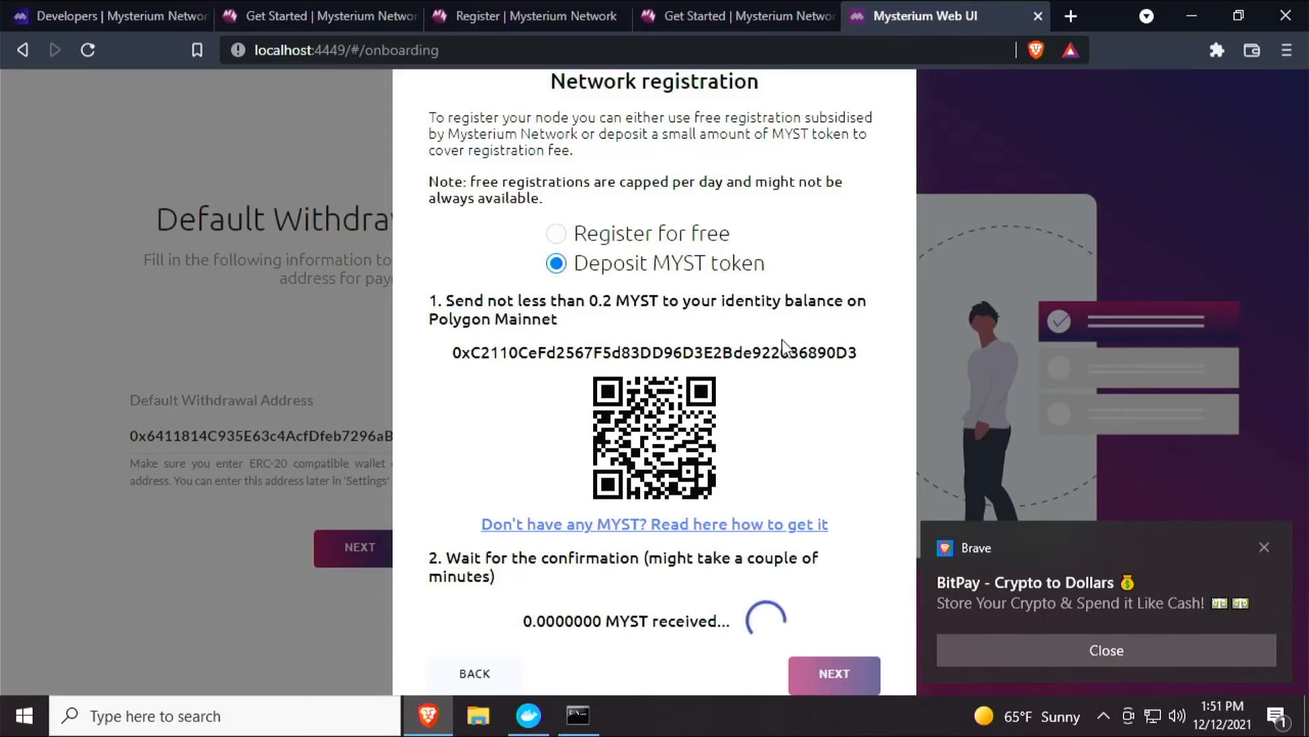
pyautogui.click(1020, 646)
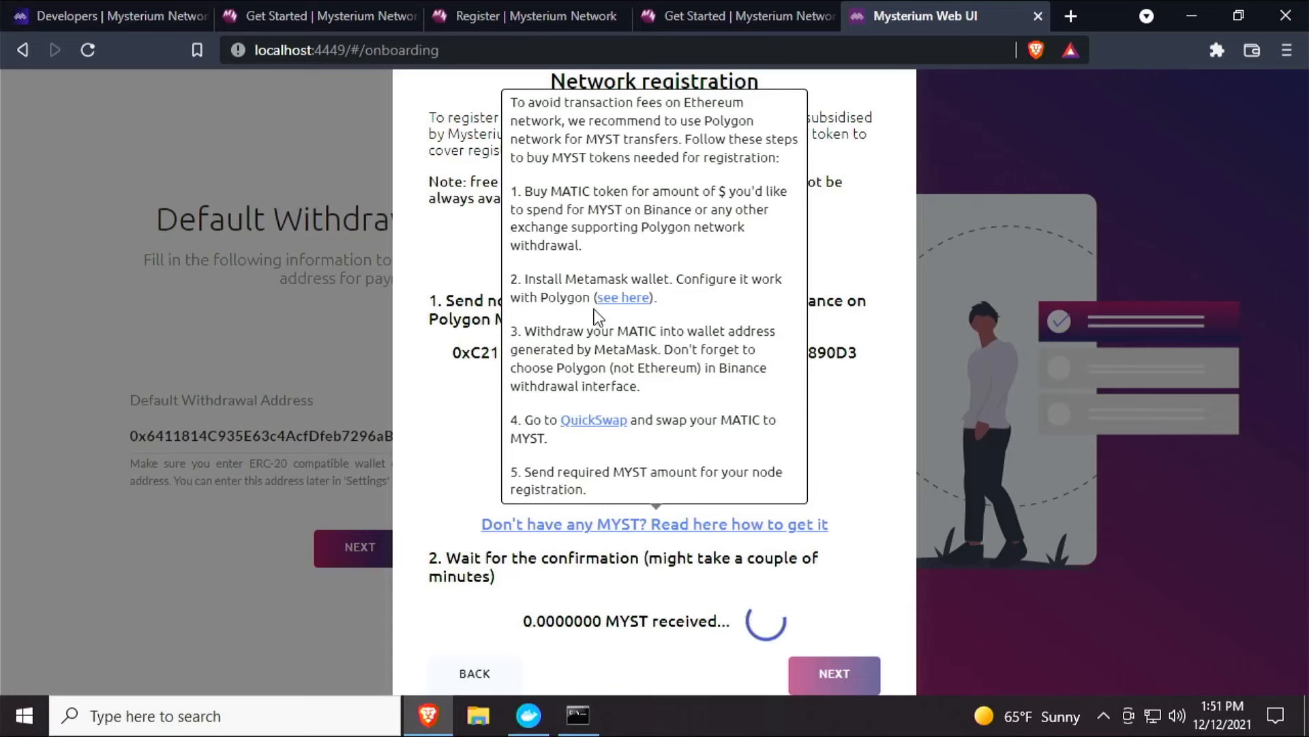
pyautogui.moveTo(549, 246); pyautogui.dragTo(557, 246)
pyautogui.click(617, 353)
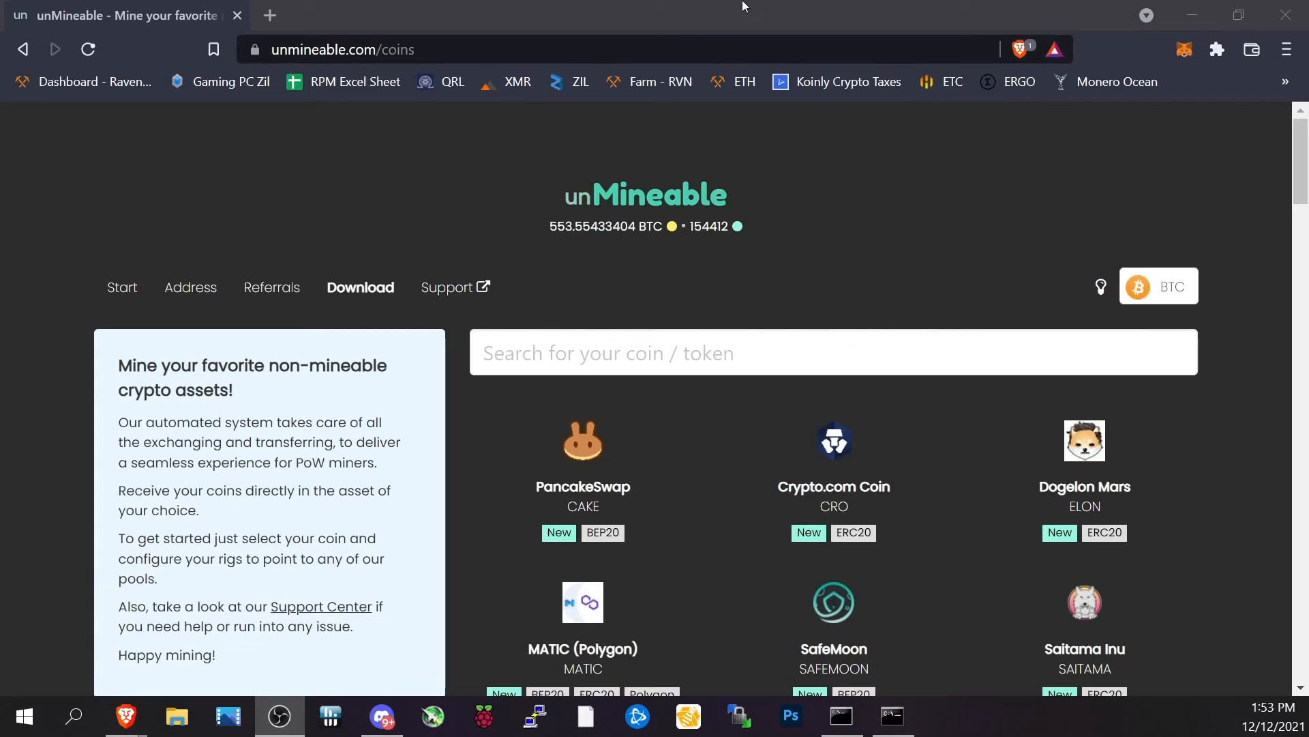
# Open the MATIC (Polygon) coin page on unMineable and review its payout networks.
pyautogui.click(834, 440)
pyautogui.click(24, 49)
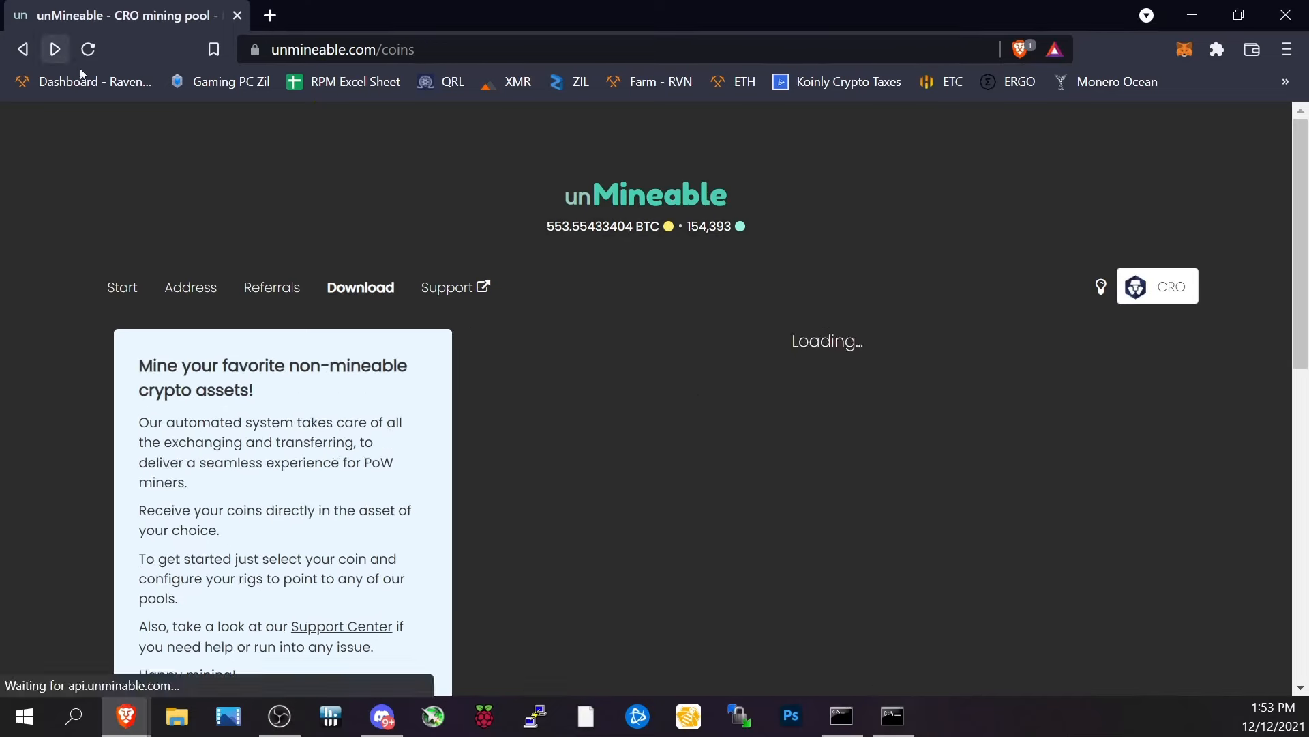
pyautogui.scroll(-1, 775, 466)
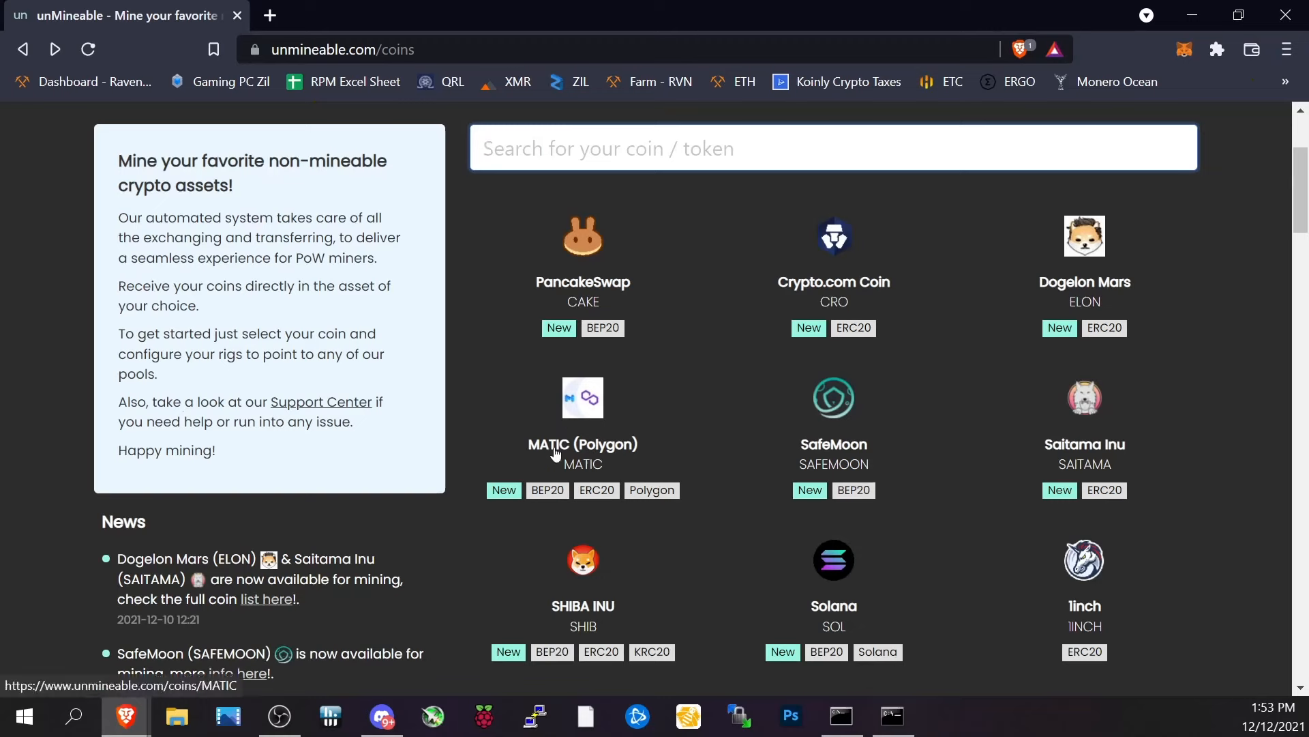
pyautogui.moveTo(553, 505)
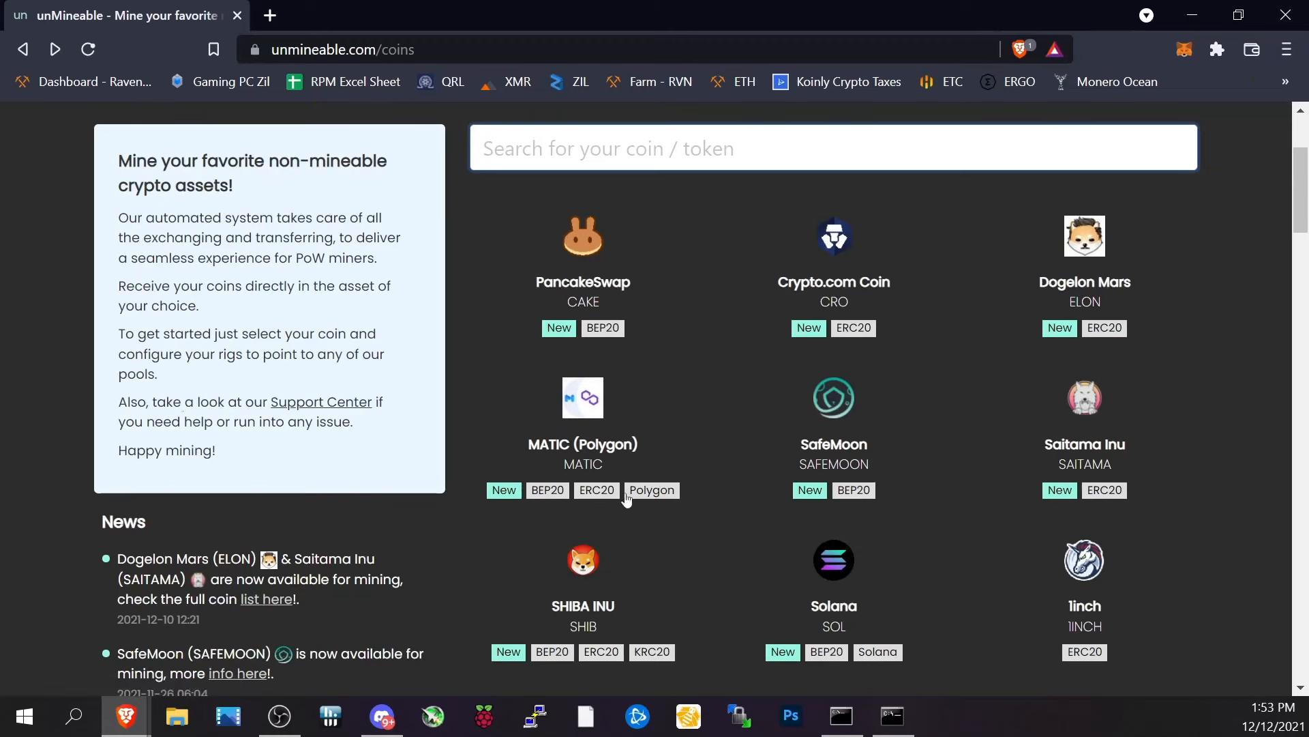
pyautogui.moveTo(654, 495)
pyautogui.click(574, 394)
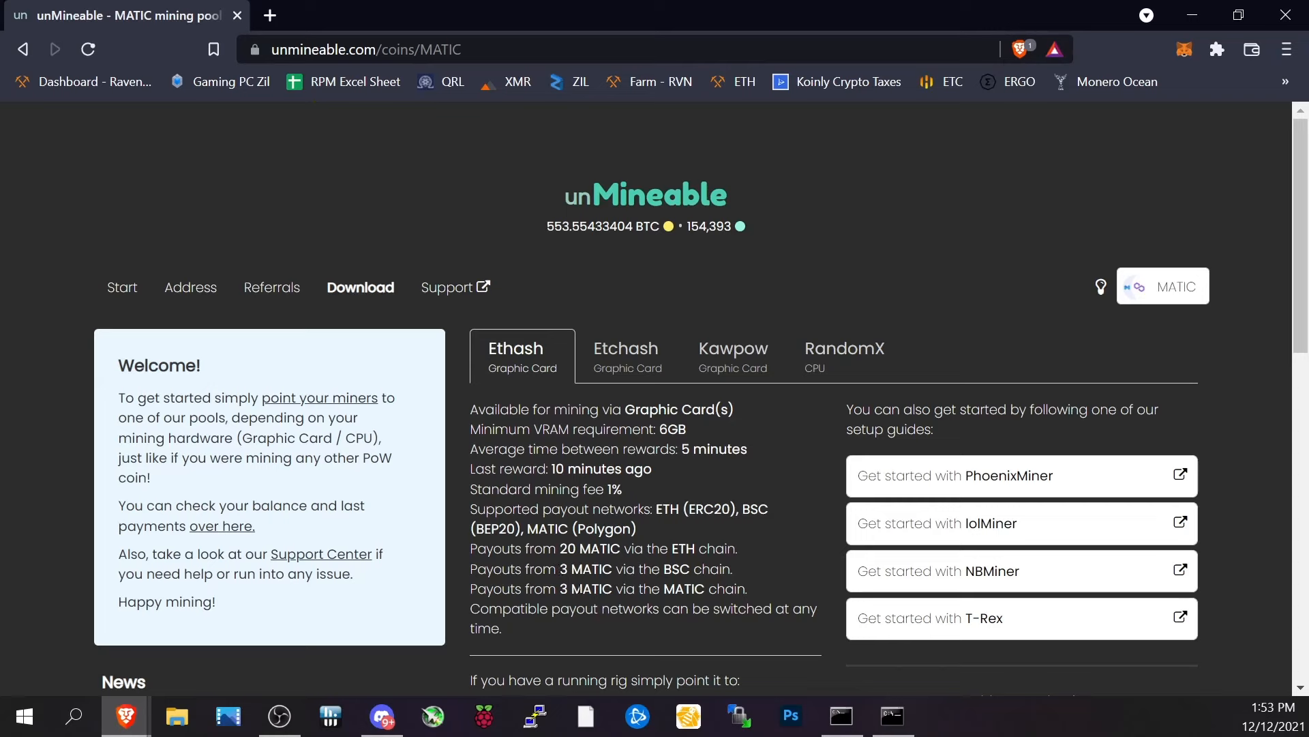
pyautogui.moveTo(570, 591); pyautogui.dragTo(752, 591)
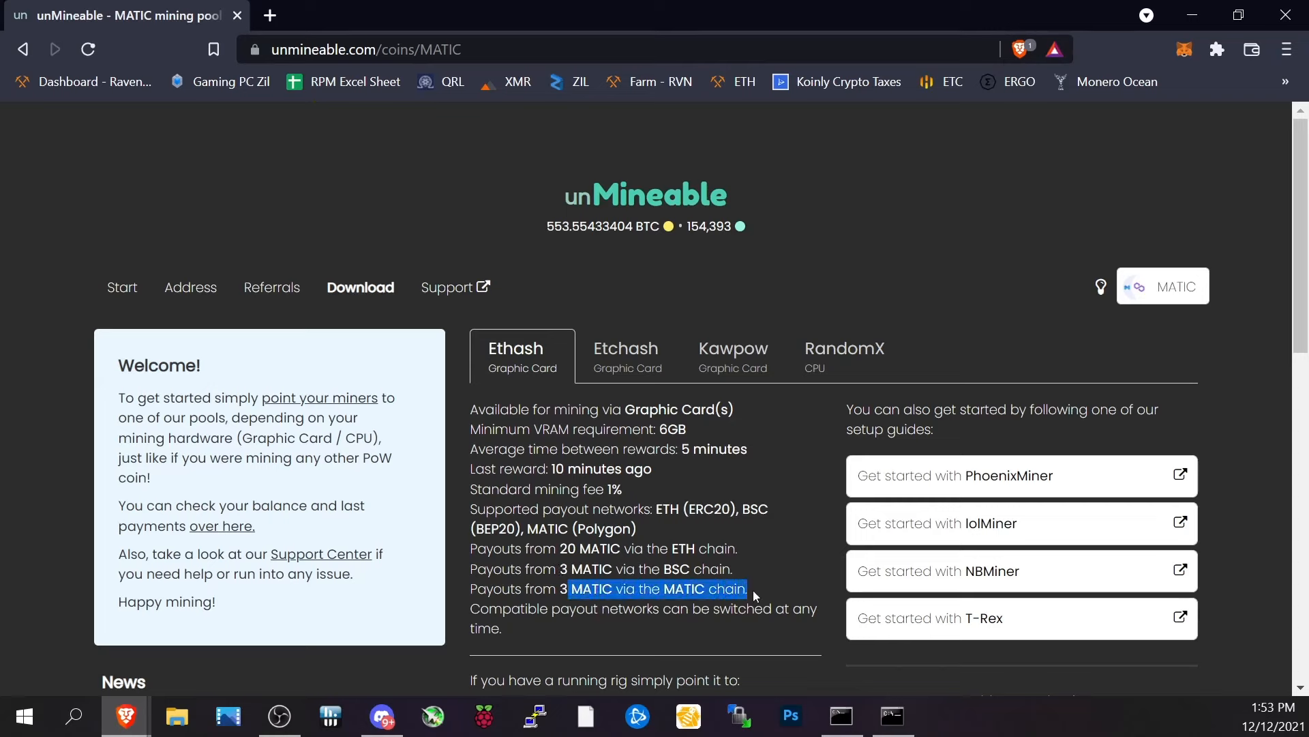
pyautogui.click(753, 590)
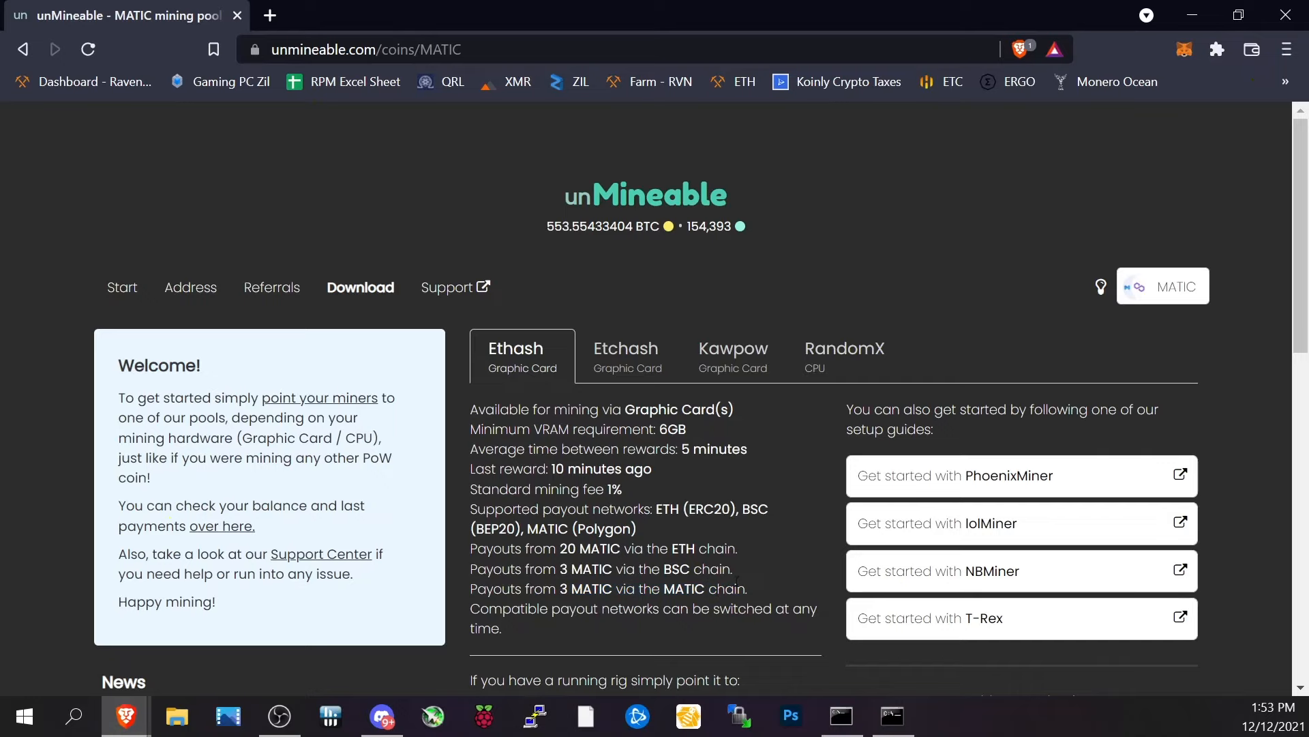
# Examine the unMineable MATIC page's global Ethash server address and mining setup instructions.
pyautogui.scroll(-3, 768, 533)
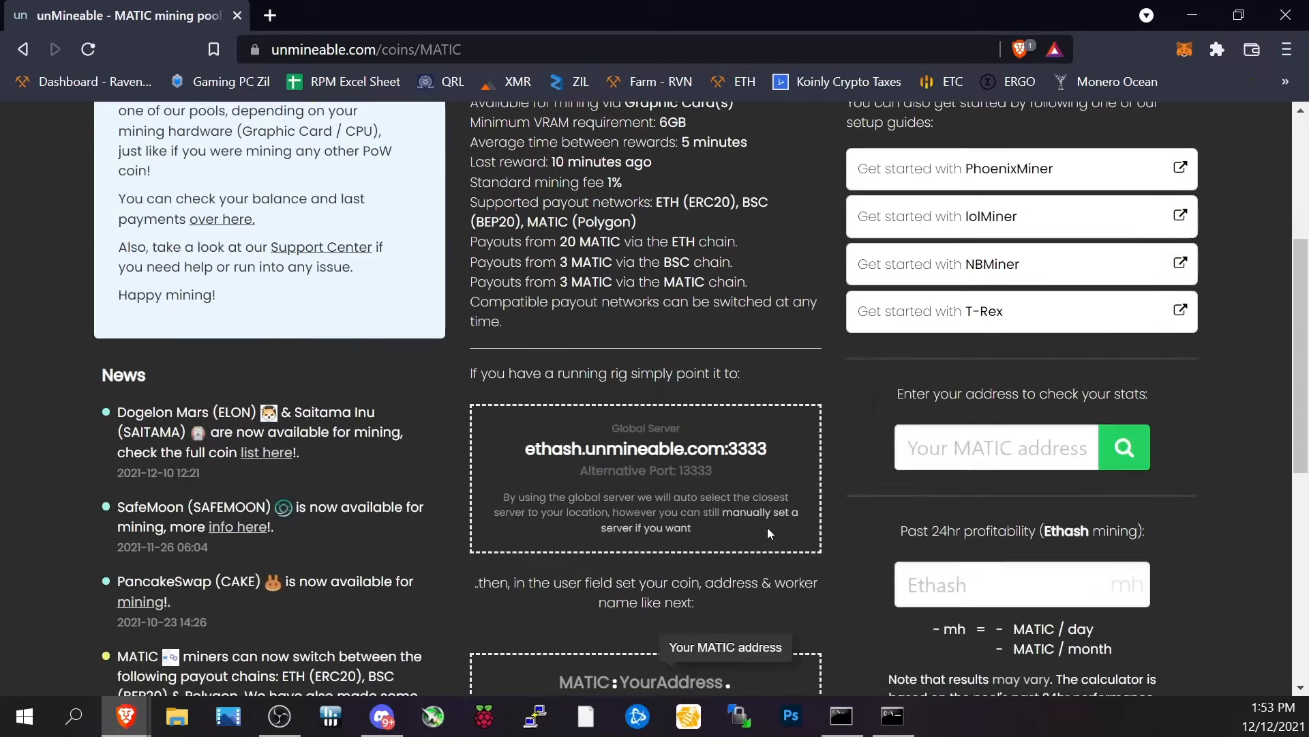
pyautogui.scroll(2, 765, 525)
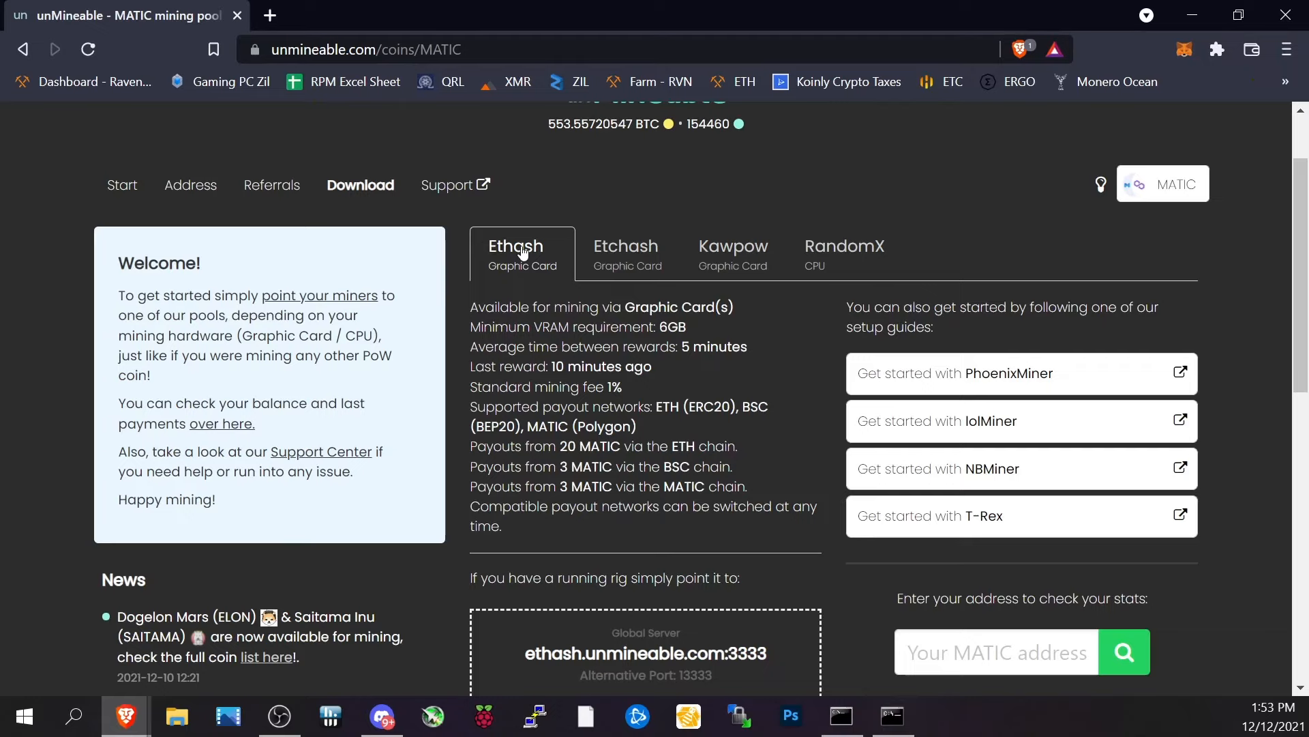
pyautogui.scroll(-3, 523, 251)
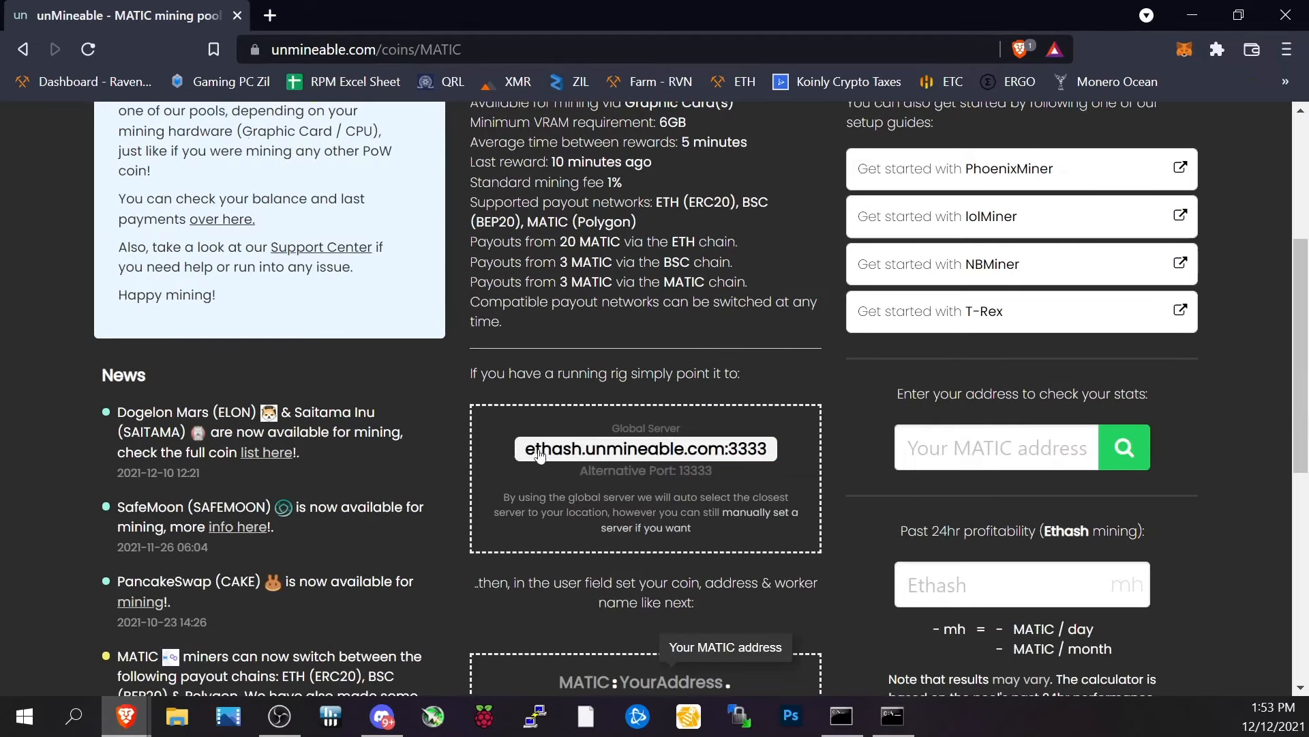
pyautogui.moveTo(514, 444); pyautogui.dragTo(786, 453)
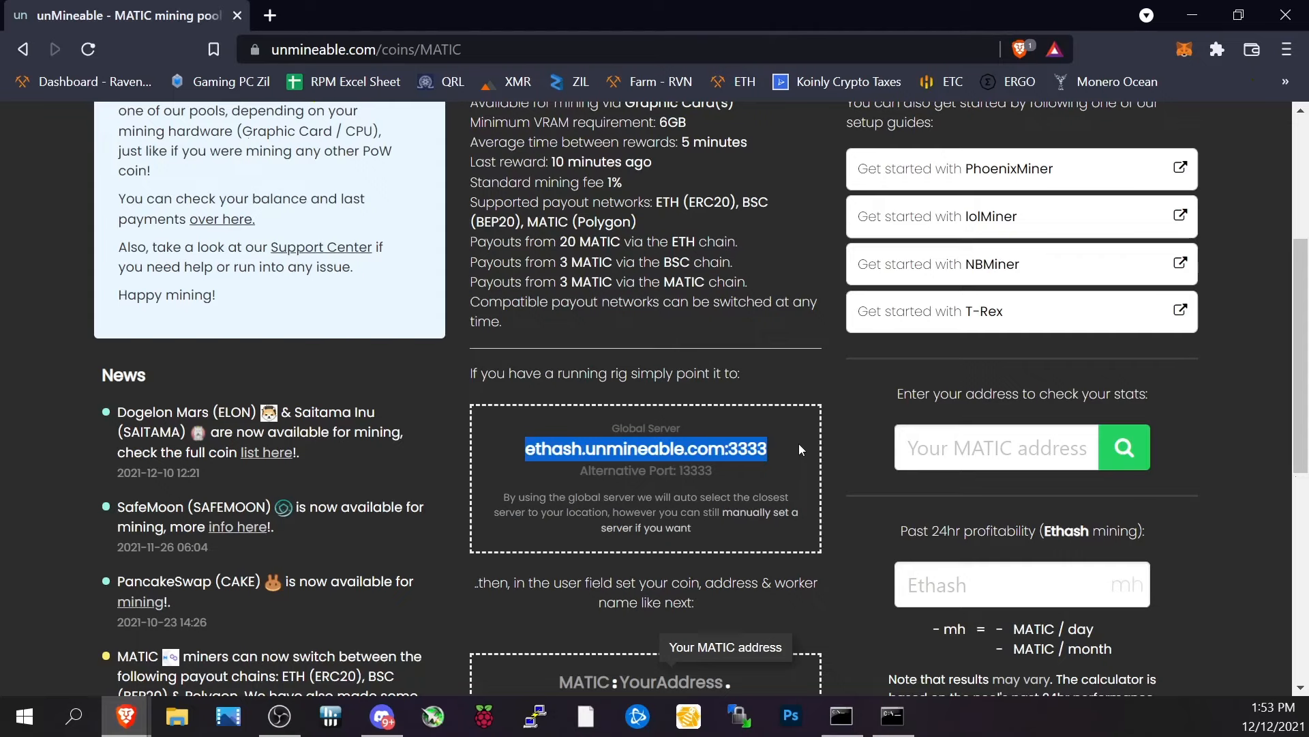
pyautogui.scroll(-2, 805, 429)
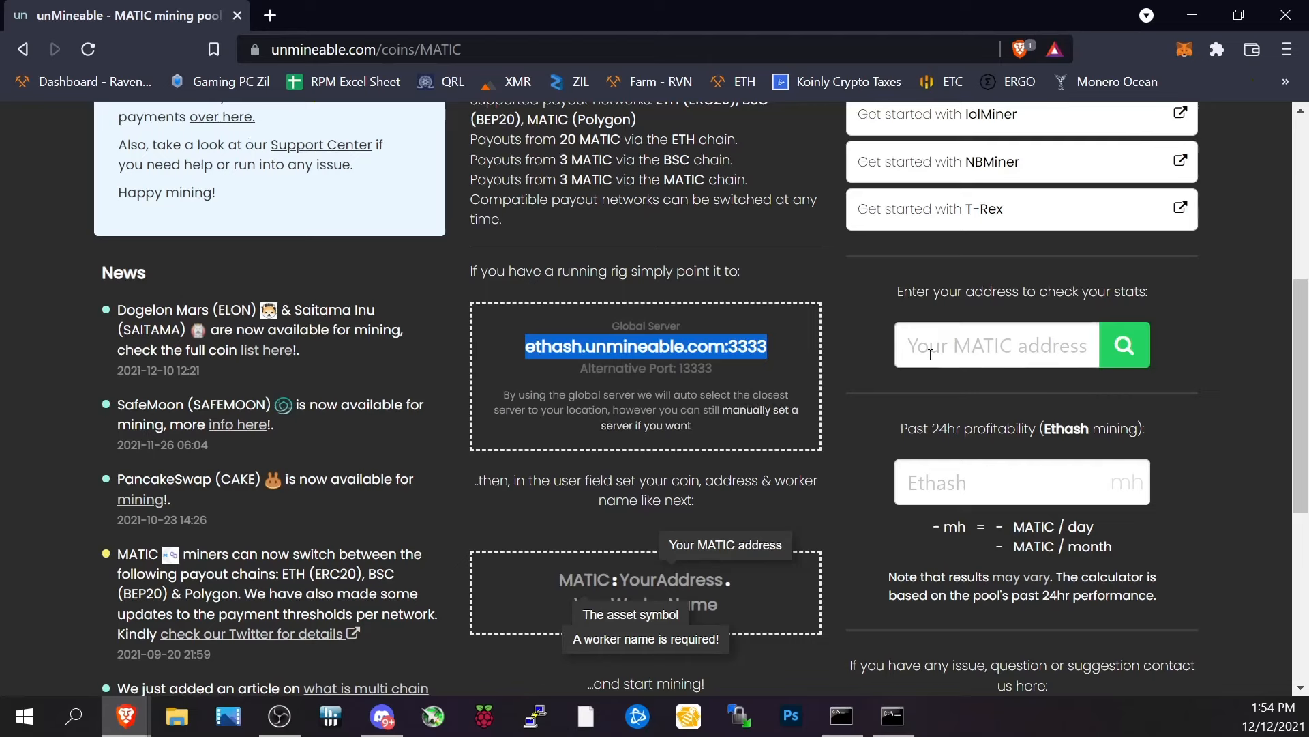
# Estimate MATIC earnings for a 50 mh hashrate in the Ethash profitability calculator and review the MATIC-chain payout threshold.
pyautogui.click(950, 338)
pyautogui.rightClick(950, 336)
pyautogui.click(922, 334)
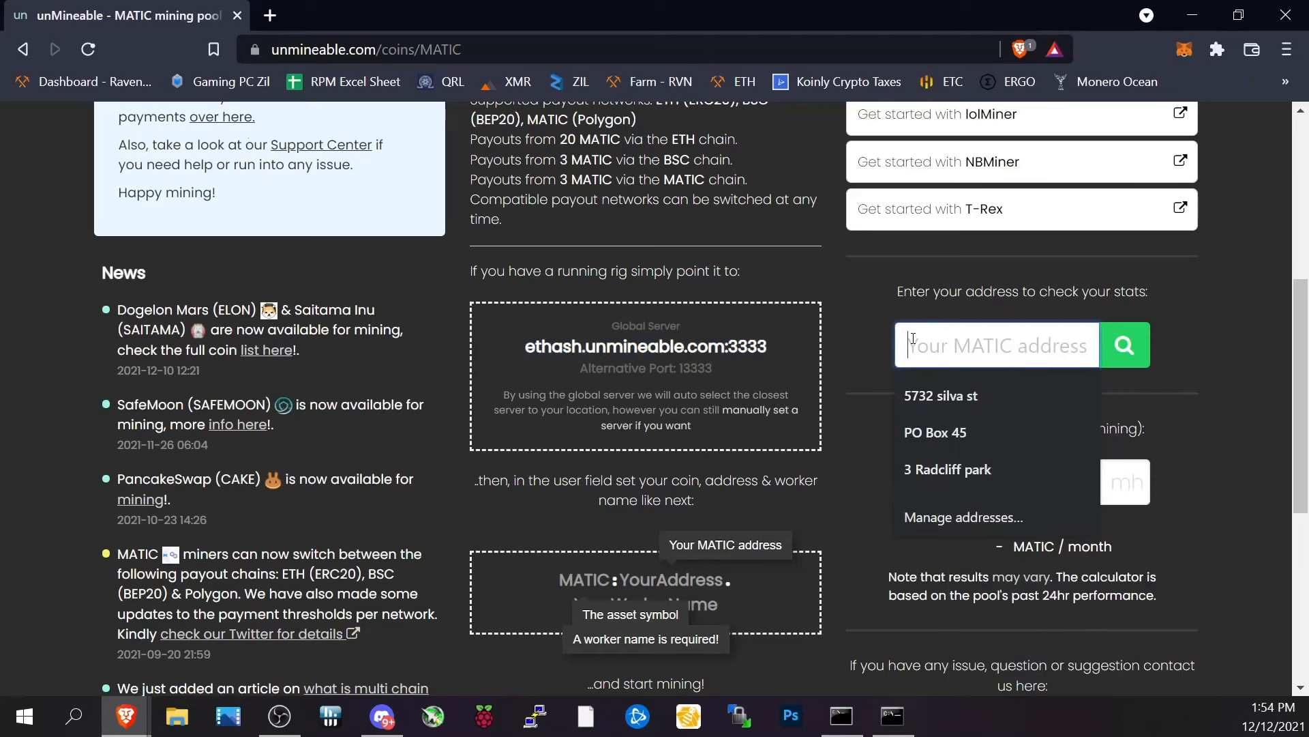
pyautogui.click(858, 400)
pyautogui.click(917, 503)
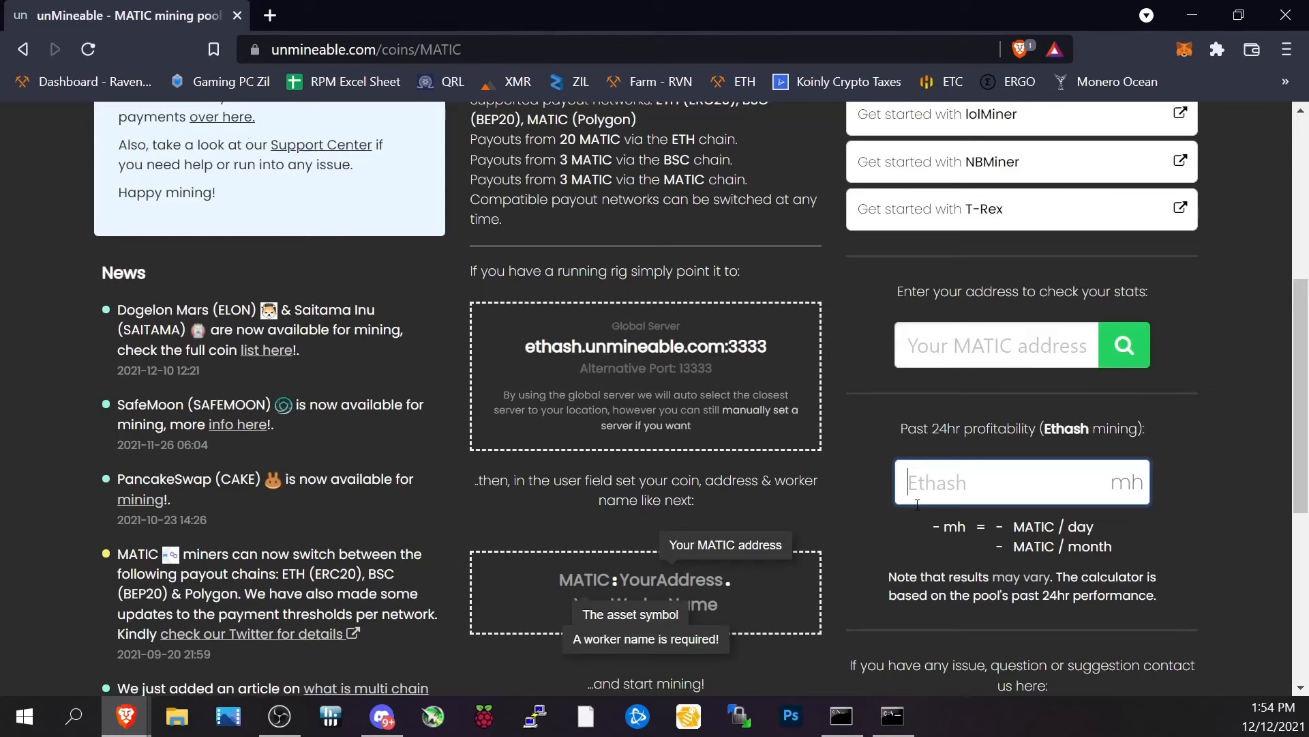
pyautogui.write('50')
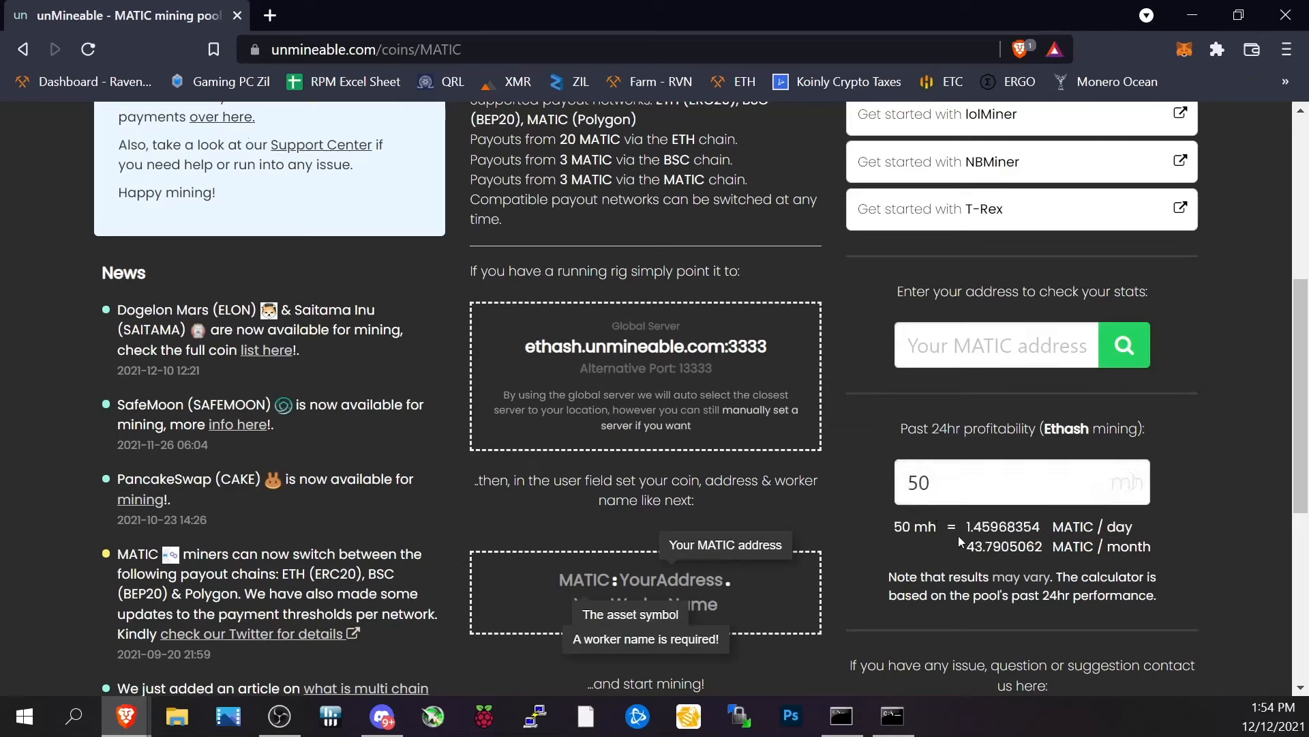
pyautogui.moveTo(965, 527); pyautogui.dragTo(1062, 529)
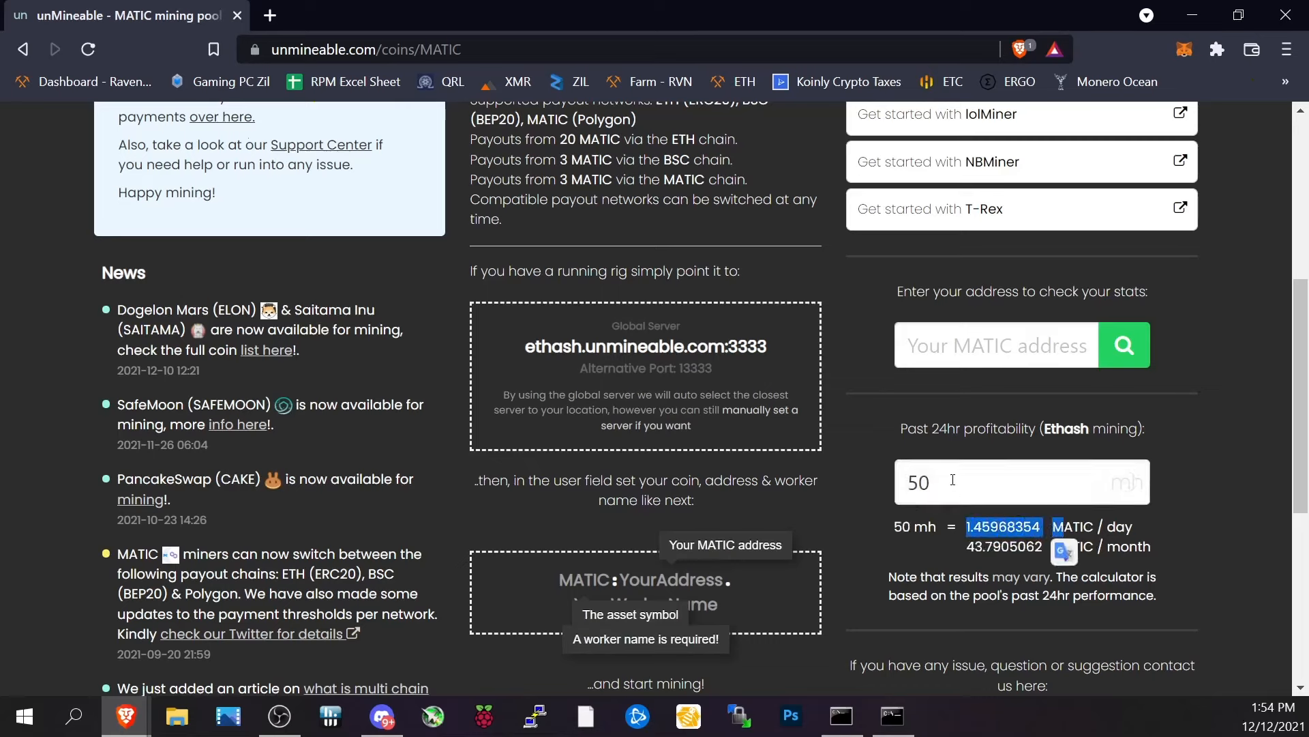
pyautogui.moveTo(557, 180); pyautogui.dragTo(752, 179)
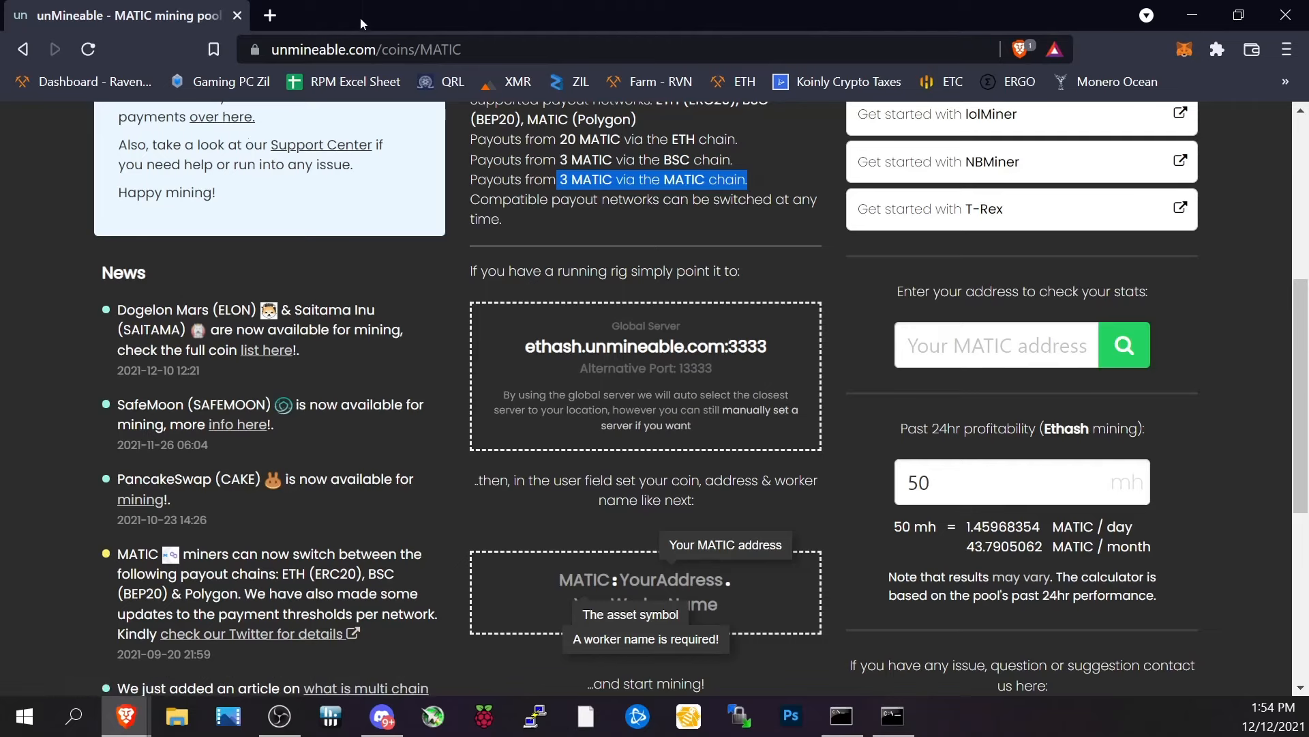
pyautogui.click(593, 393)
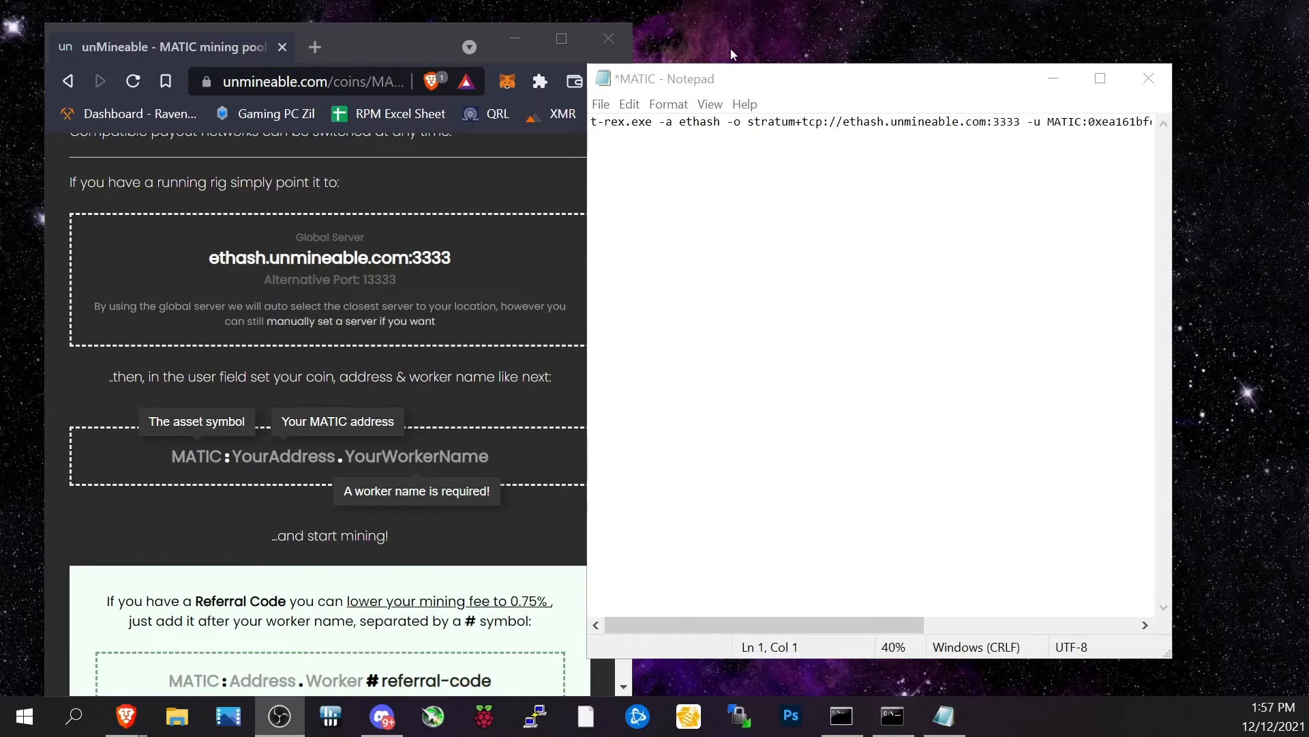
# Examine the T-Rex miner command in Notepad: the executable, the ethash algorithm and the stratum pool URL.
pyautogui.click(616, 123)
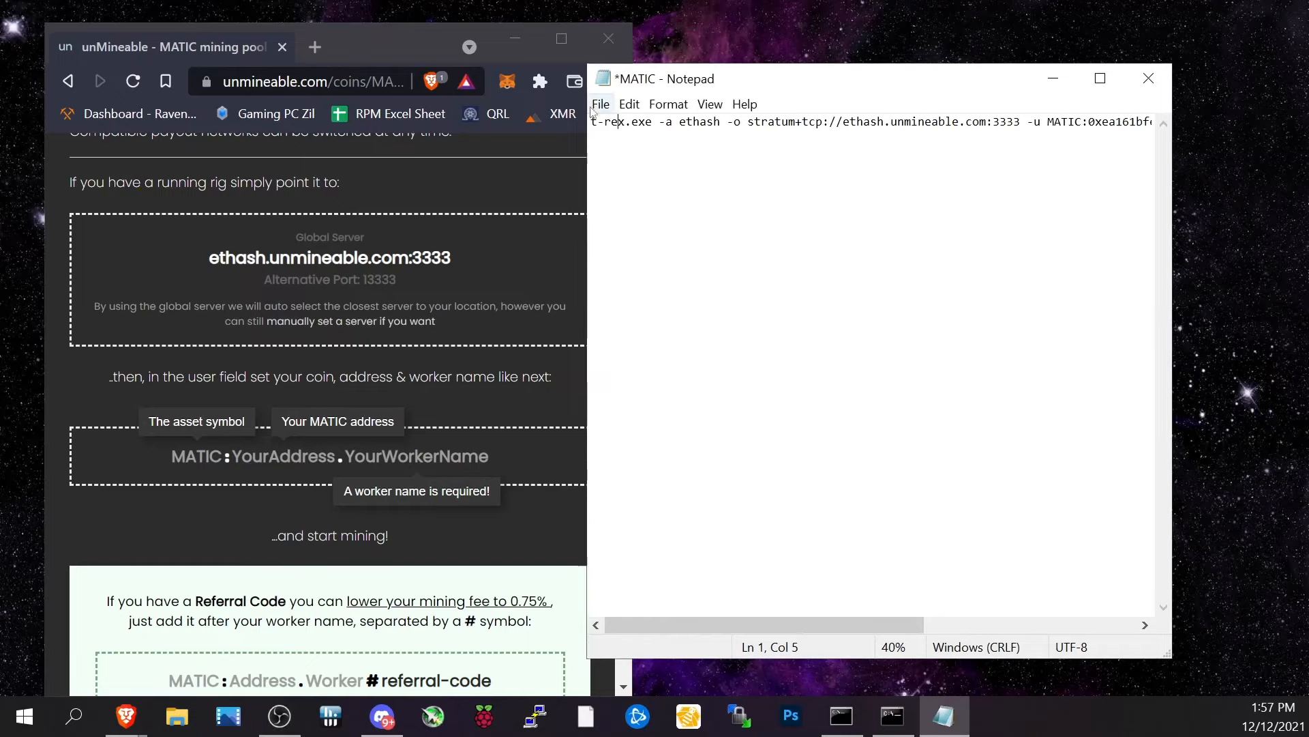
pyautogui.click(592, 122)
pyautogui.moveTo(592, 122); pyautogui.dragTo(654, 126)
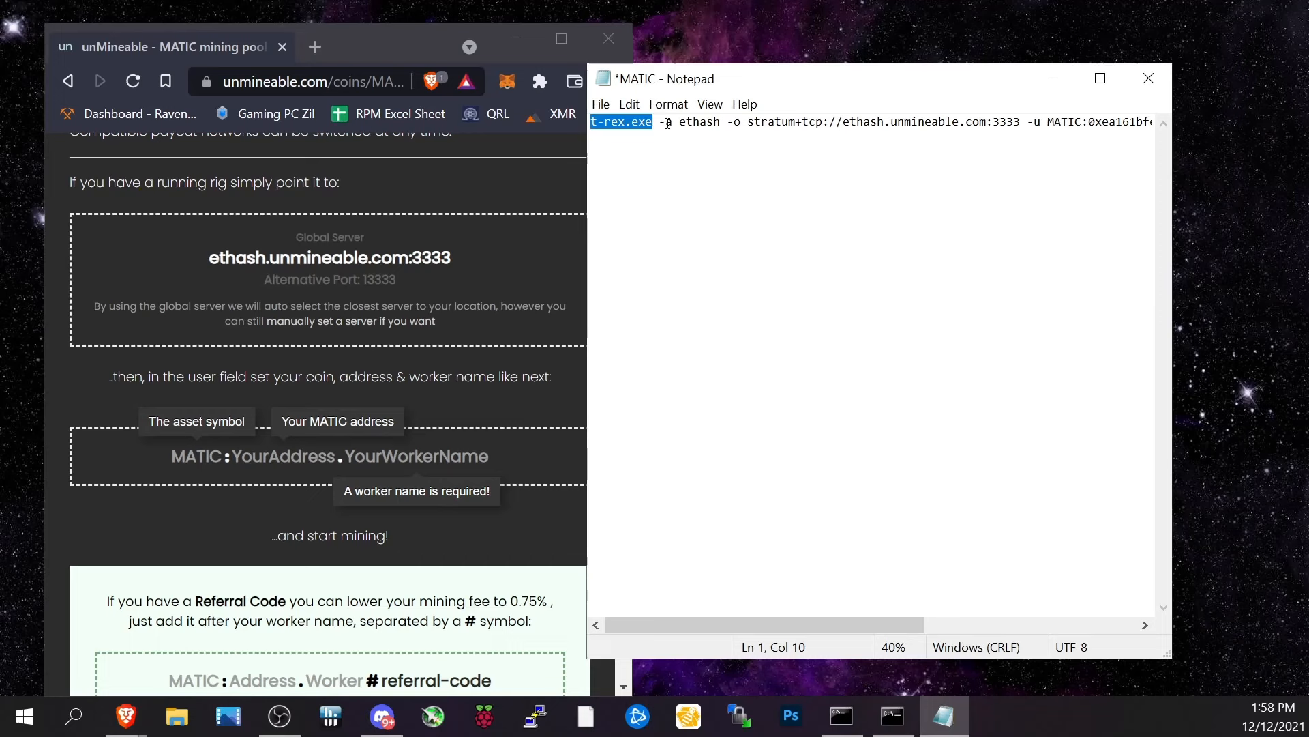
pyautogui.moveTo(679, 123); pyautogui.dragTo(717, 122)
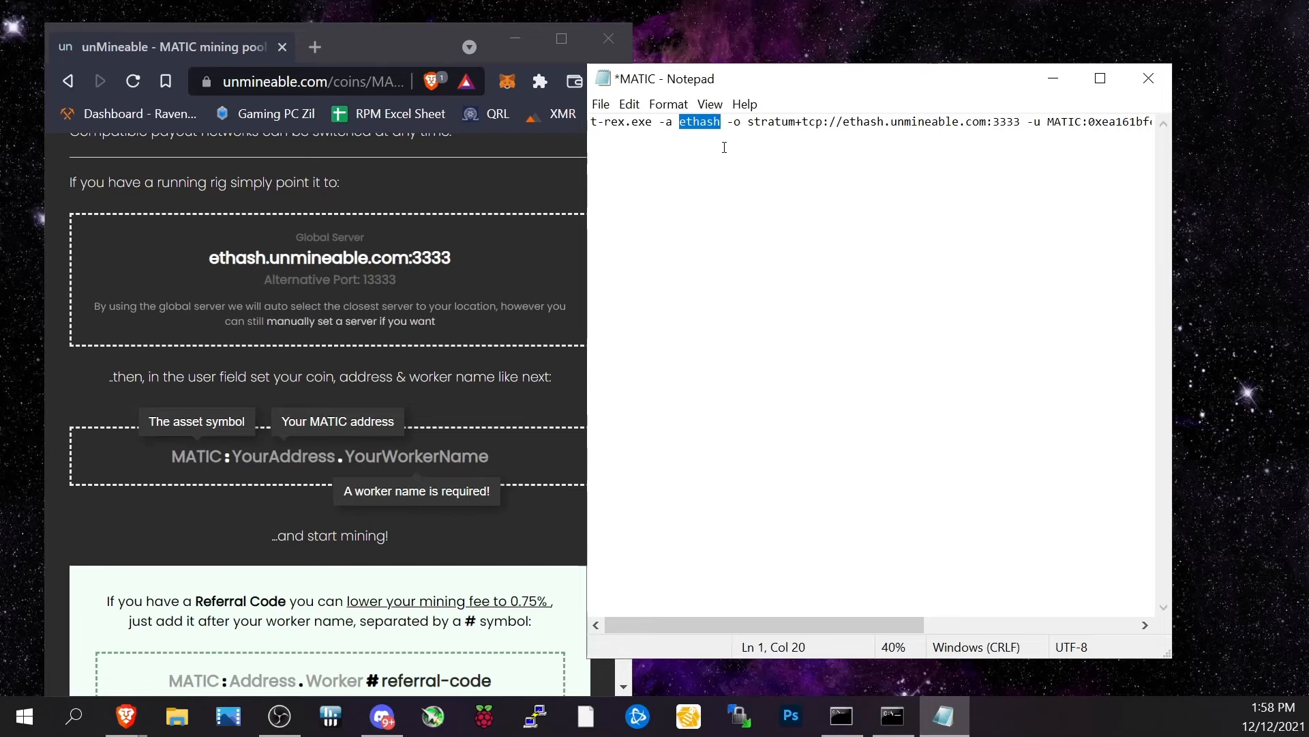
pyautogui.rightClick(724, 144)
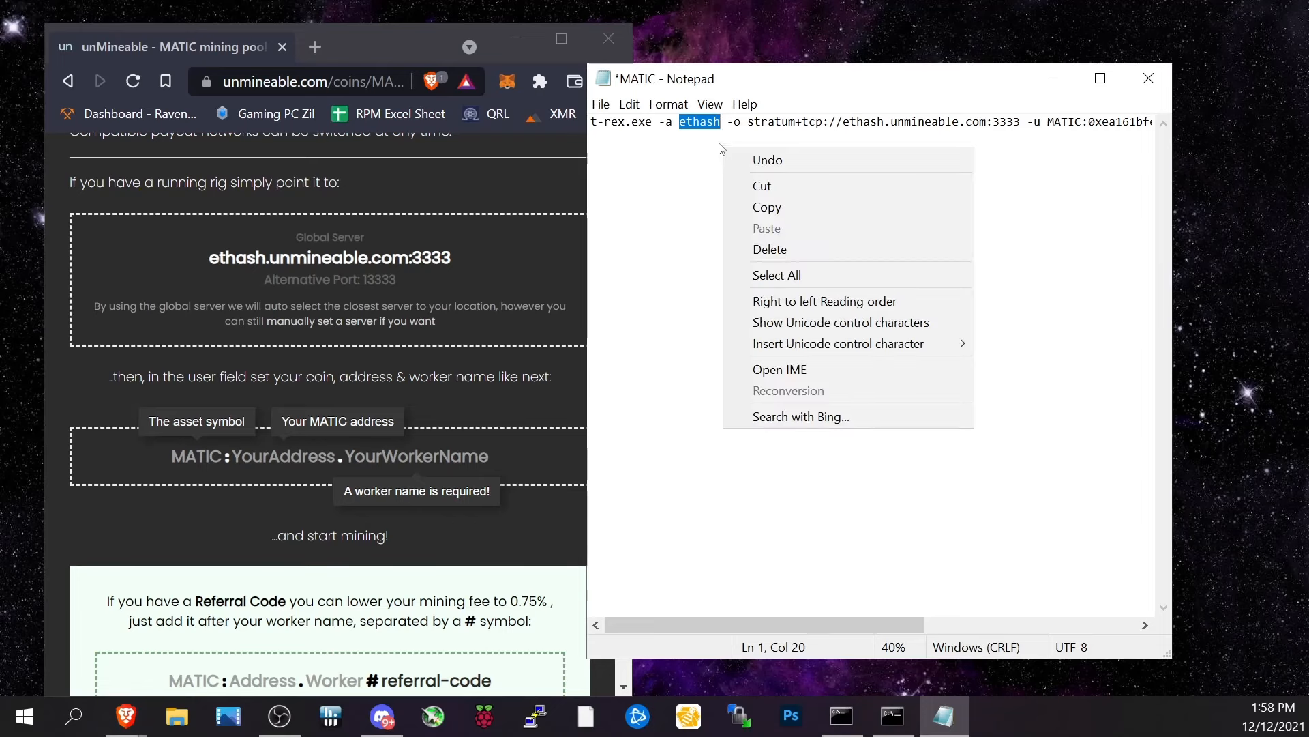
pyautogui.click(721, 142)
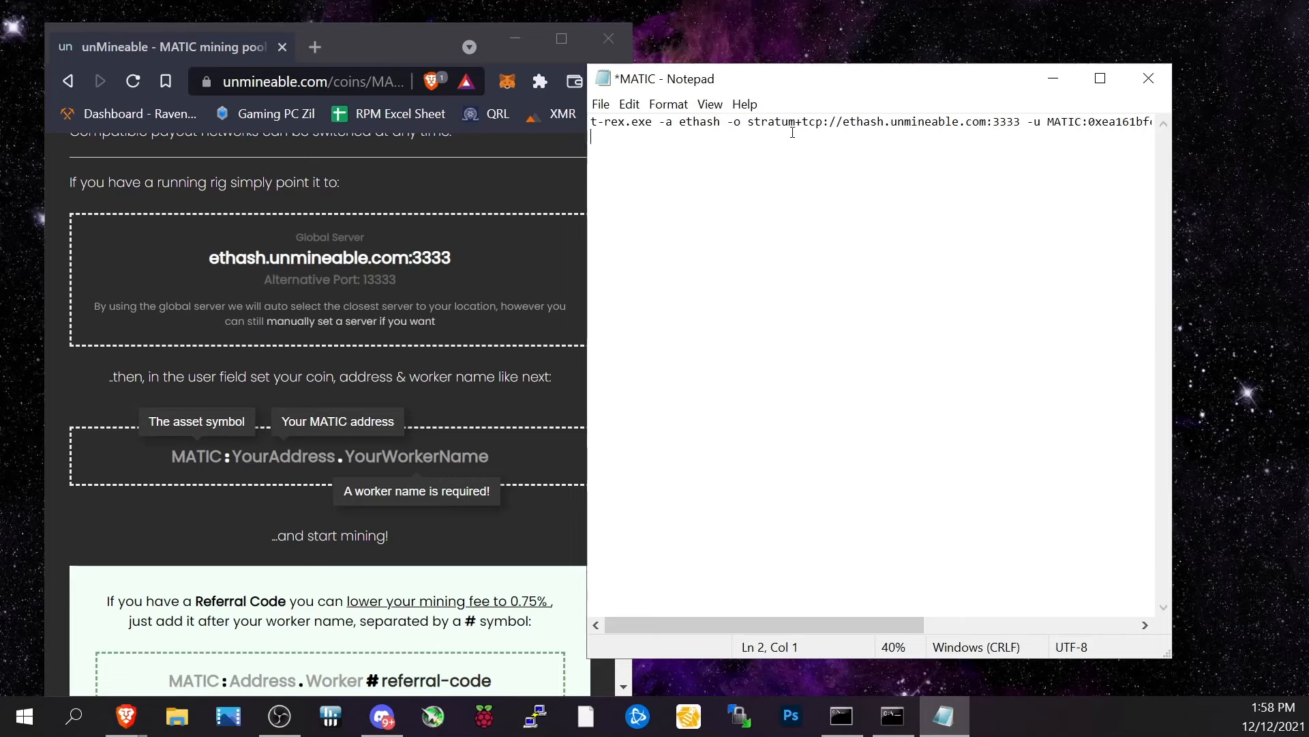
pyautogui.rightClick(766, 123)
pyautogui.click(754, 130)
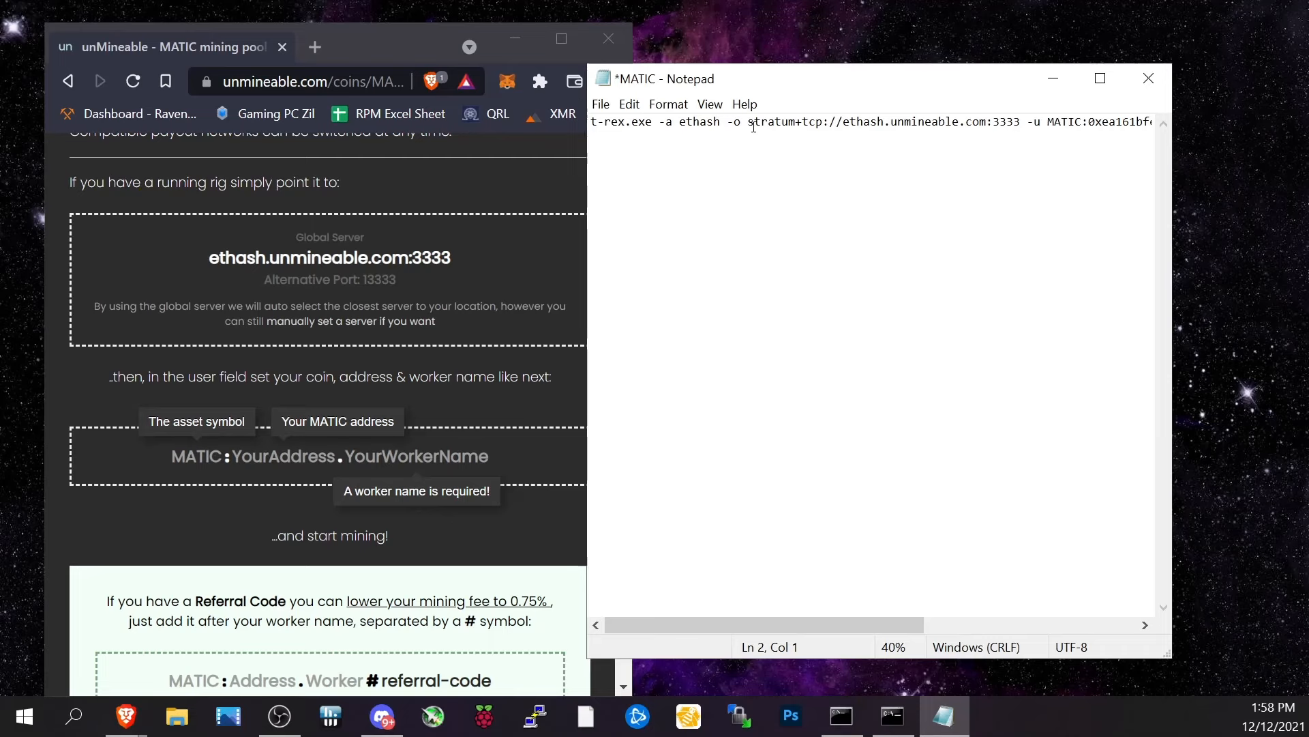
pyautogui.moveTo(749, 123); pyautogui.dragTo(1022, 124)
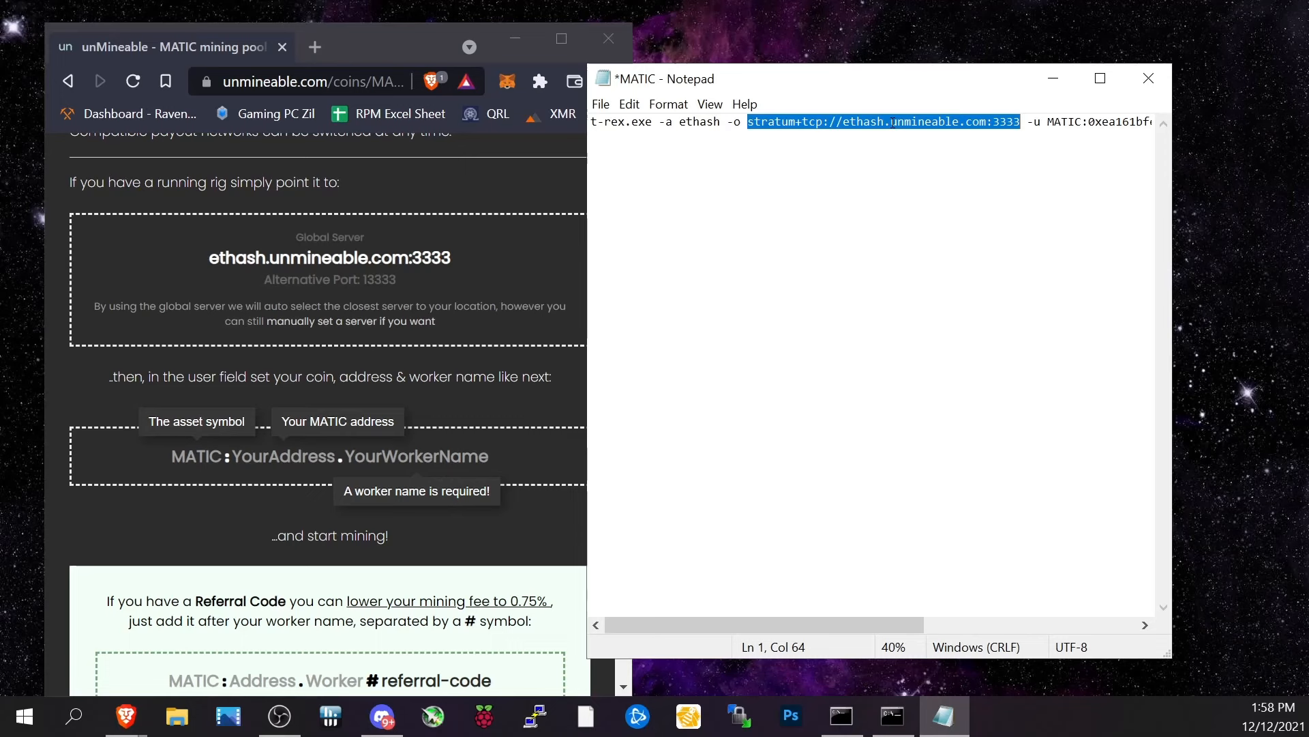
pyautogui.rightClick(759, 123)
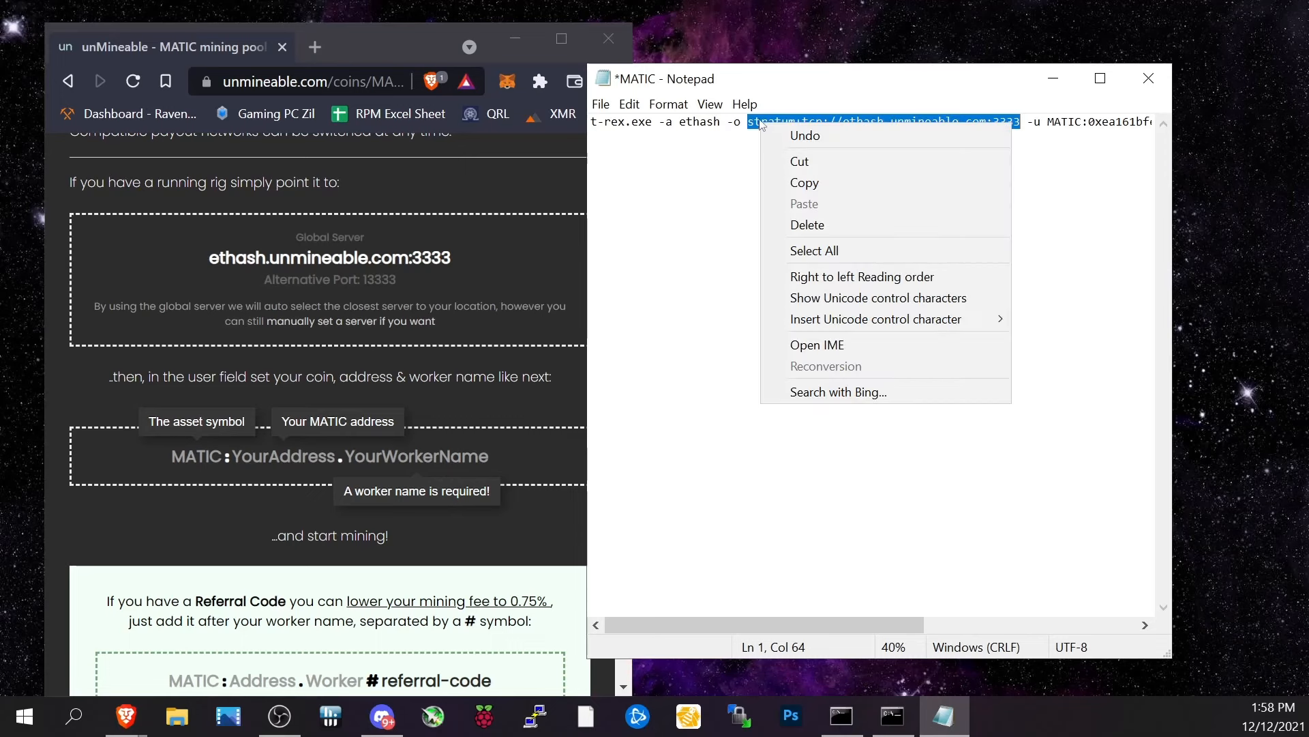
pyautogui.click(761, 121)
pyautogui.moveTo(843, 122); pyautogui.dragTo(966, 123)
pyautogui.moveTo(1007, 122)
pyautogui.mouseDown()
pyautogui.moveTo(996, 124)
pyautogui.moveTo(1021, 123)
pyautogui.mouseUp()
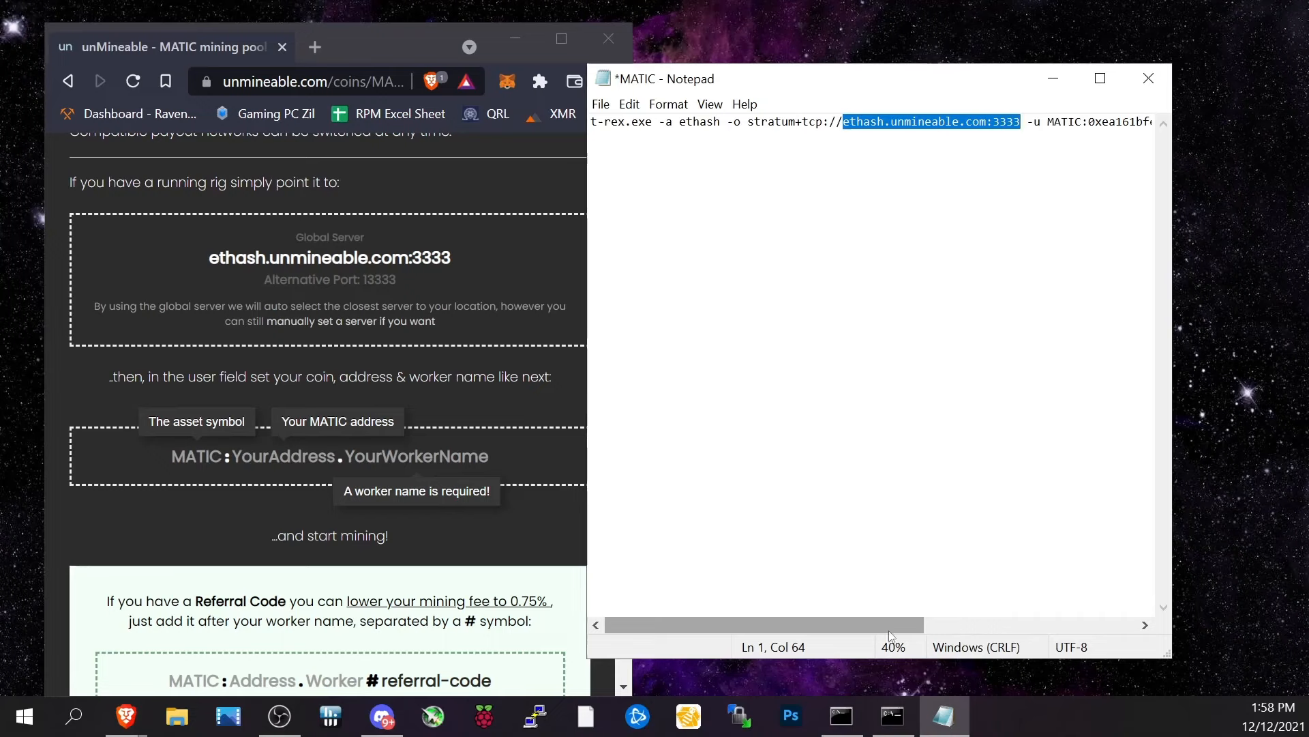
pyautogui.moveTo(891, 621); pyautogui.dragTo(1092, 600)
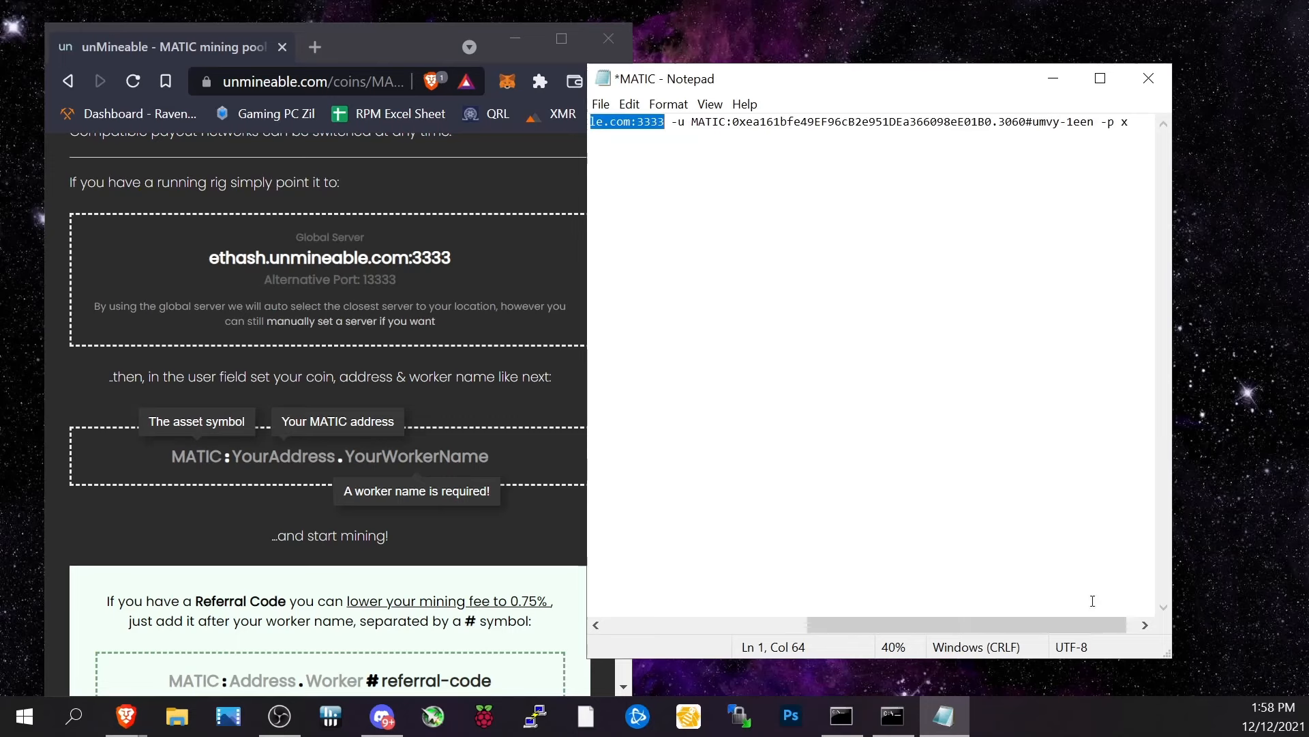
pyautogui.click(673, 127)
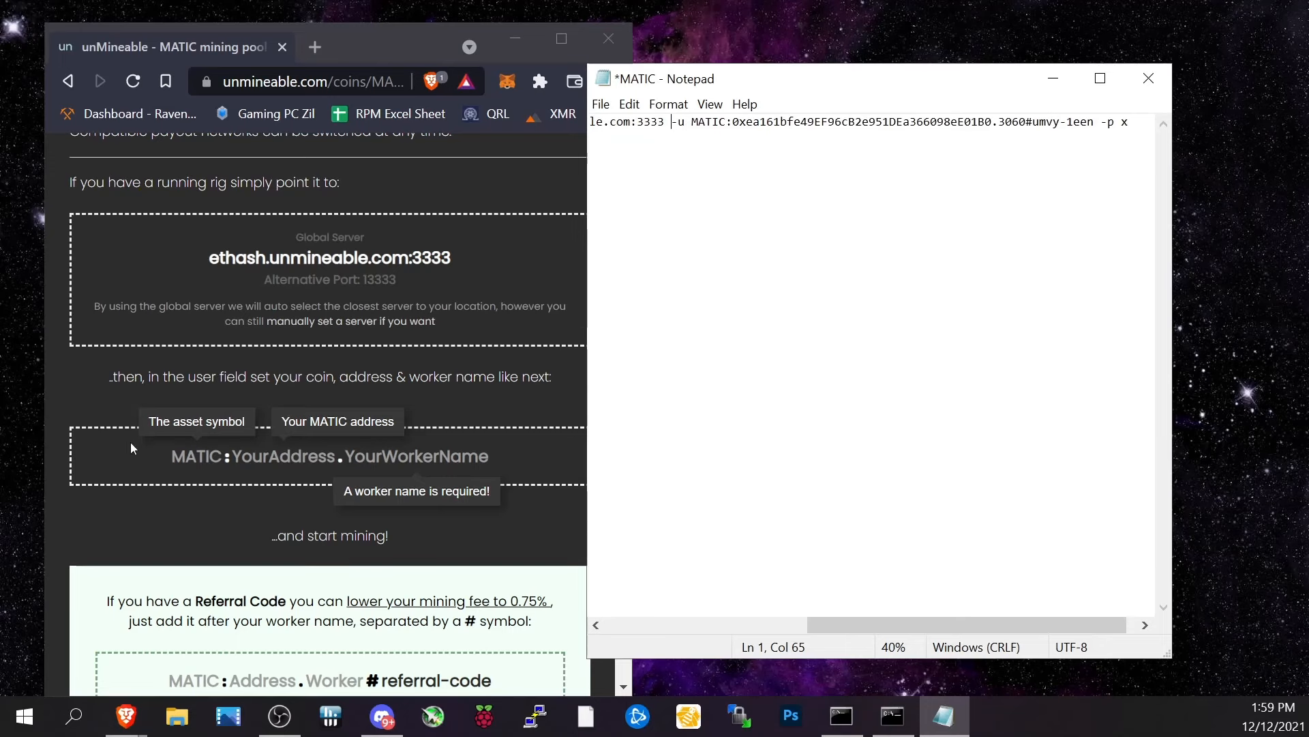
# Compare the page's MATIC:YourAddress.YourWorkerName user format with the wallet address and worker name in the miner command.
pyautogui.click(176, 464)
pyautogui.moveTo(176, 463); pyautogui.dragTo(342, 478)
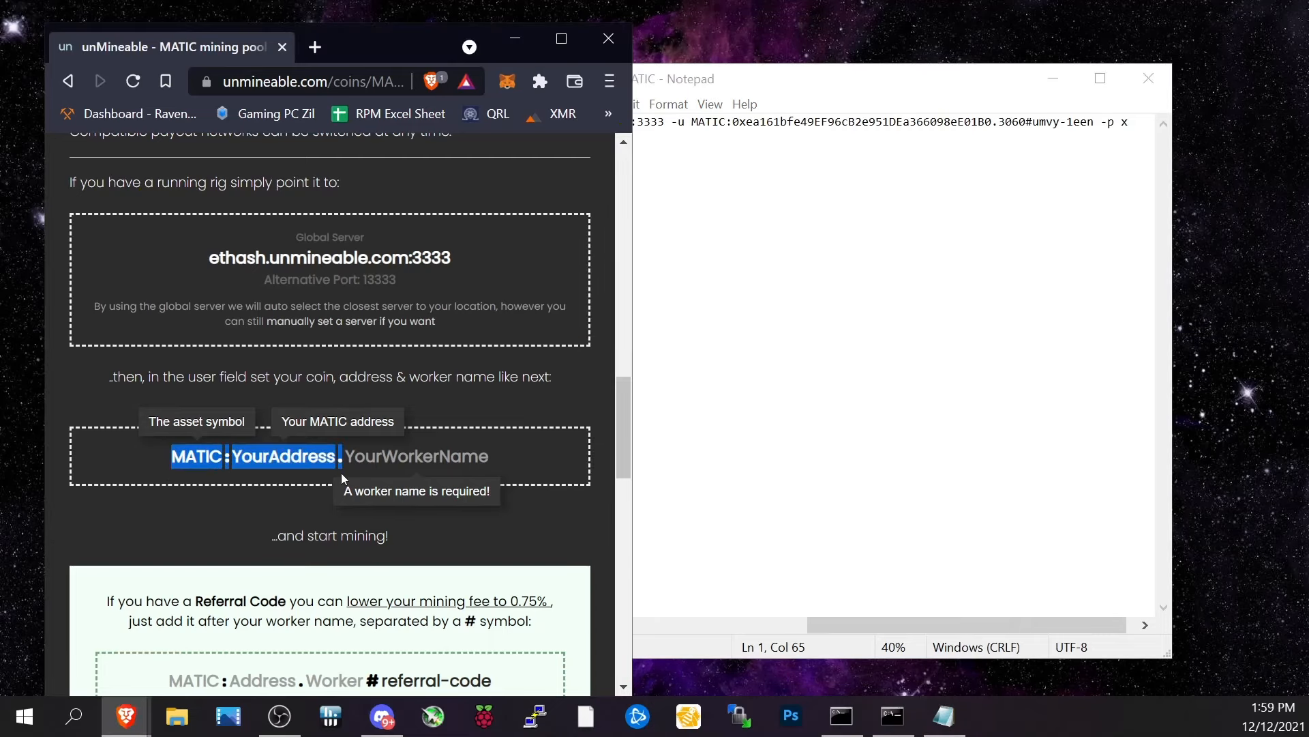
pyautogui.click(913, 121)
pyautogui.moveTo(912, 119); pyautogui.dragTo(1090, 111)
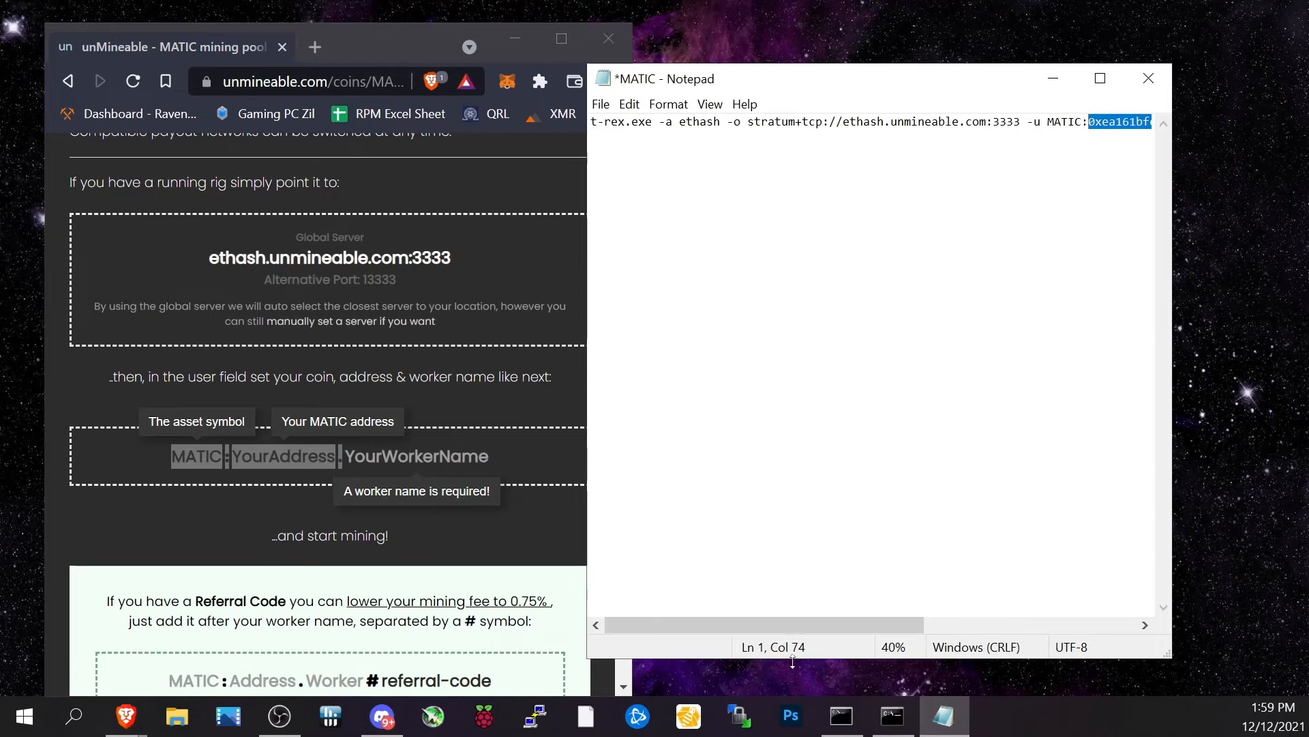
pyautogui.moveTo(801, 620); pyautogui.dragTo(985, 613)
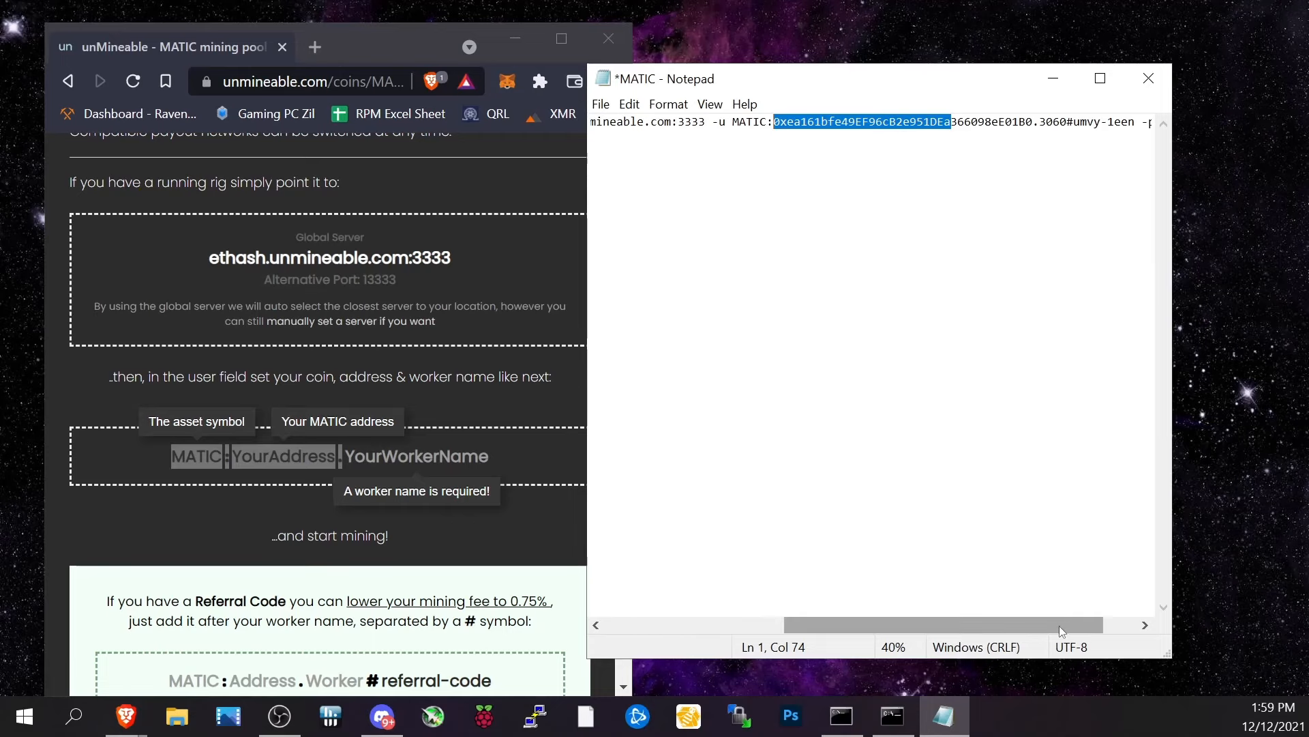
pyautogui.moveTo(1058, 624); pyautogui.dragTo(1123, 550)
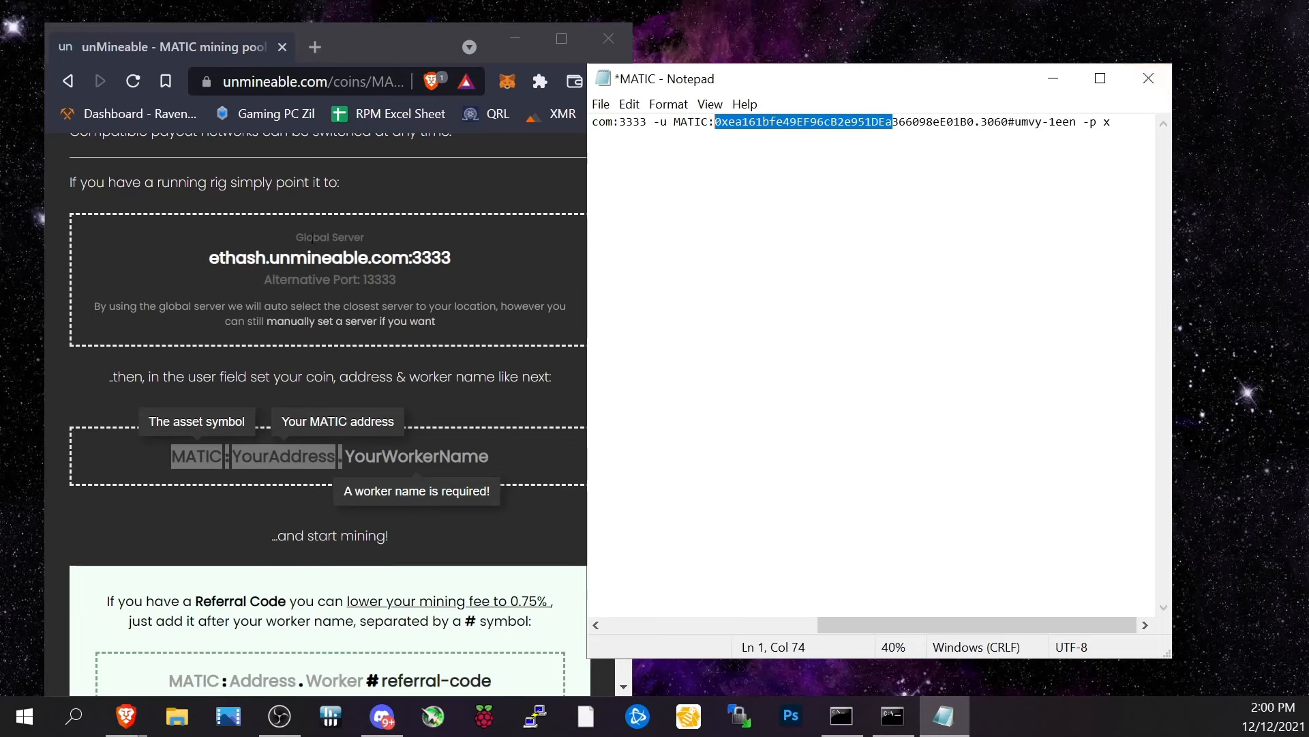
# Copy the global ethash.unmineable.com:3333 pool address from the unMineable page.
pyautogui.click(314, 256)
pyautogui.click(390, 322)
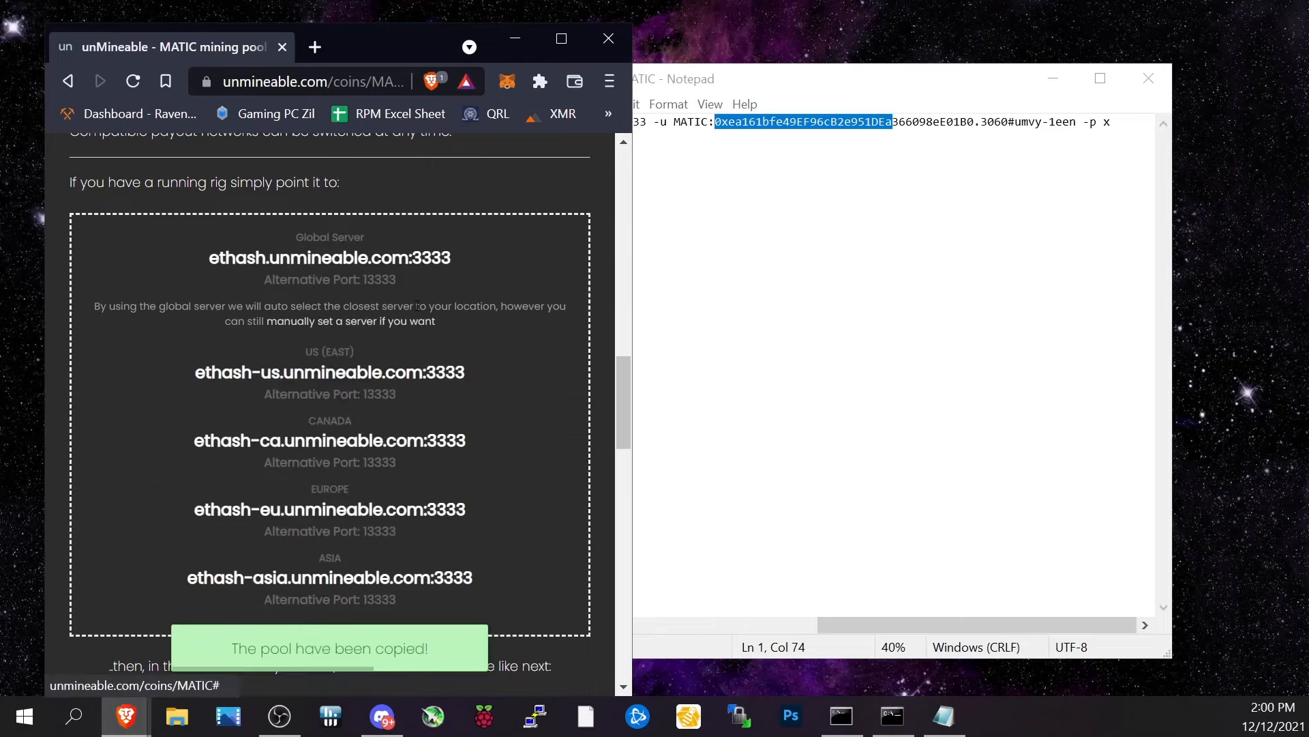
pyautogui.scroll(10, 417, 305)
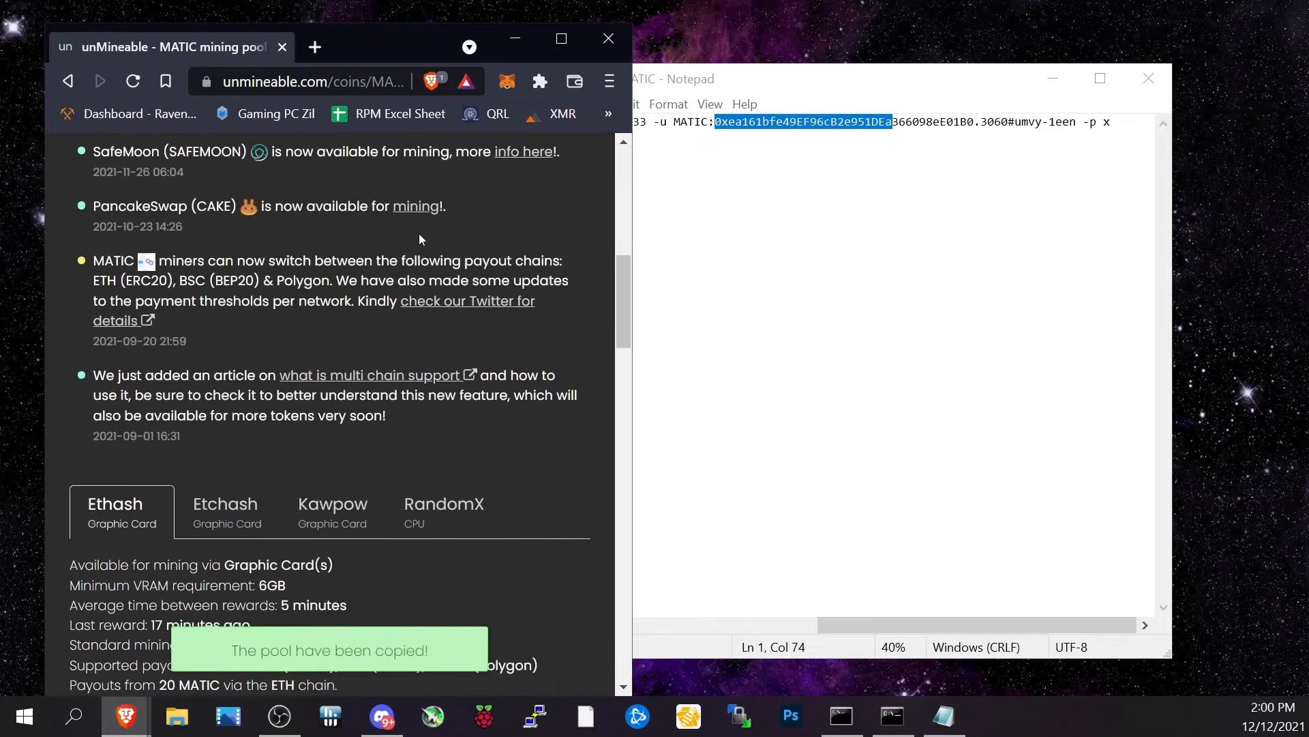
# Open the MetaMask wallet on the Polygon network and review its MATIC and MYST balances.
pyautogui.click(507, 82)
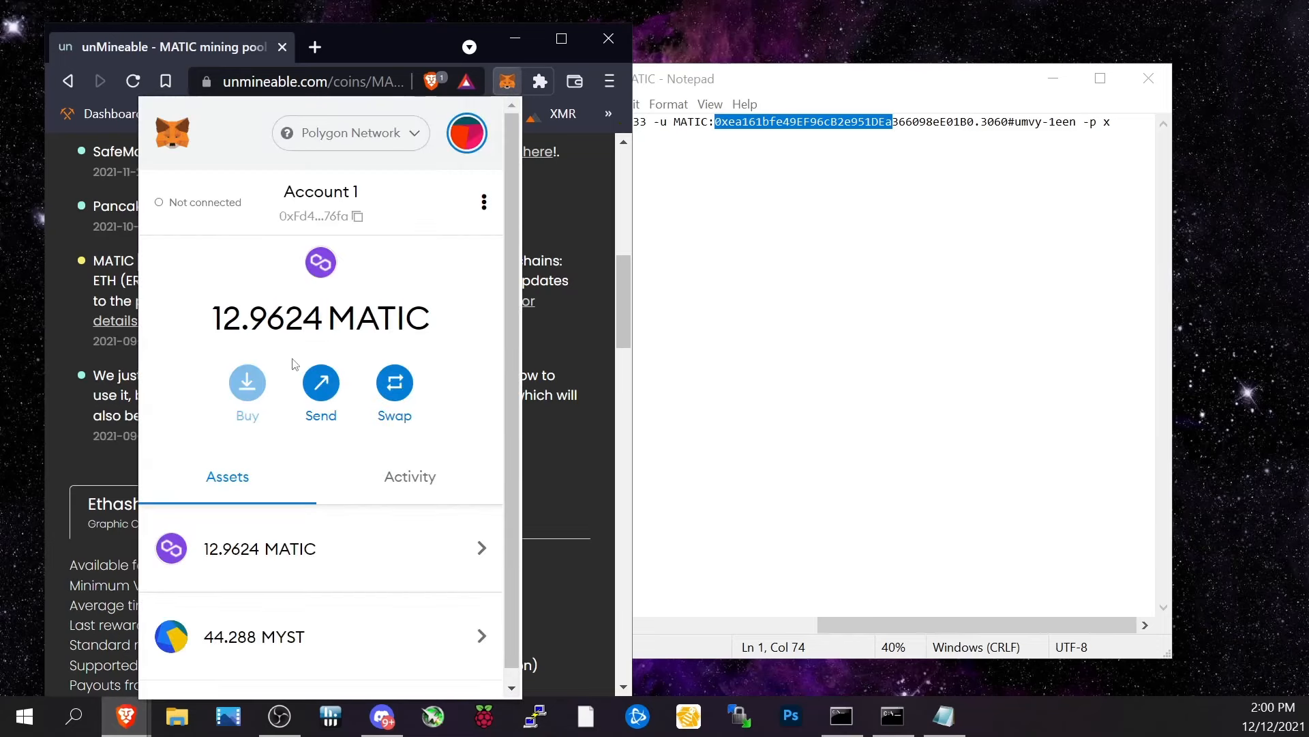
pyautogui.scroll(-1, 235, 377)
pyautogui.scroll(1, 235, 377)
pyautogui.moveTo(205, 325); pyautogui.dragTo(354, 334)
pyautogui.scroll(-1, 319, 368)
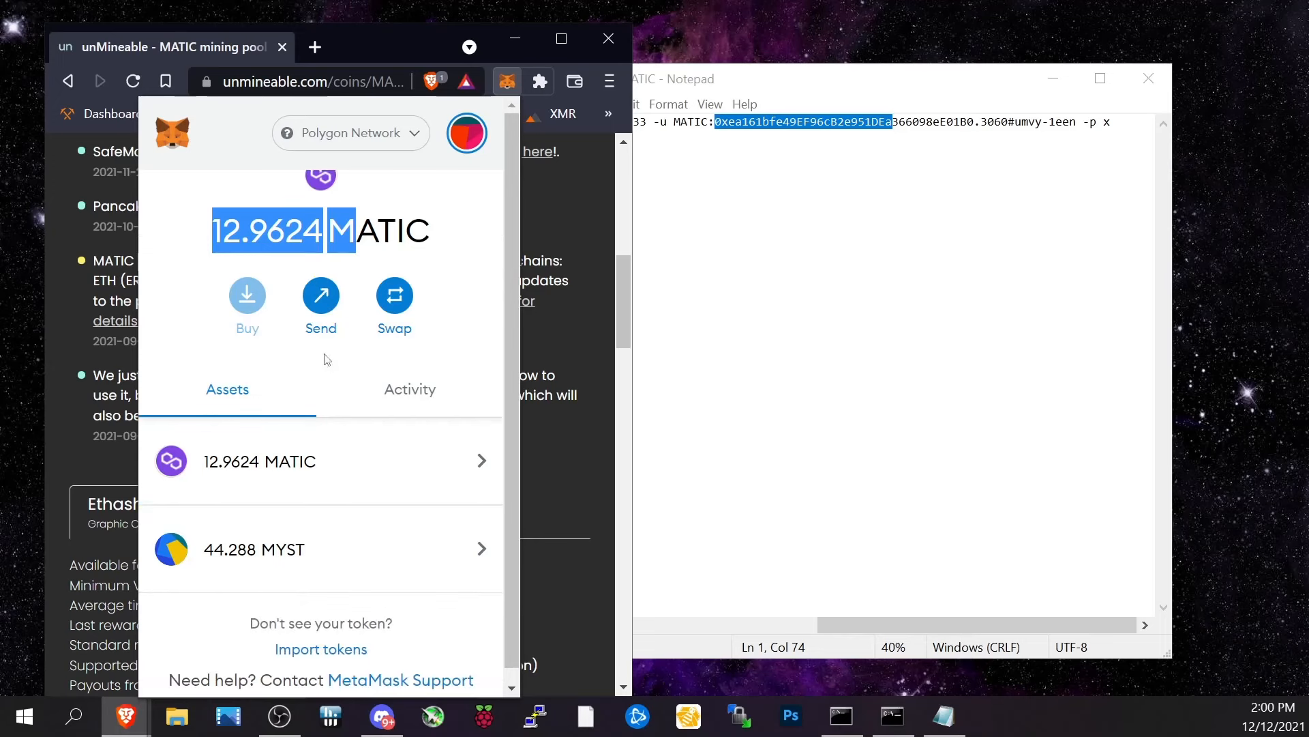
# Start a MetaMask swap and enter 2 MATIC as the amount to swap from.
pyautogui.click(403, 299)
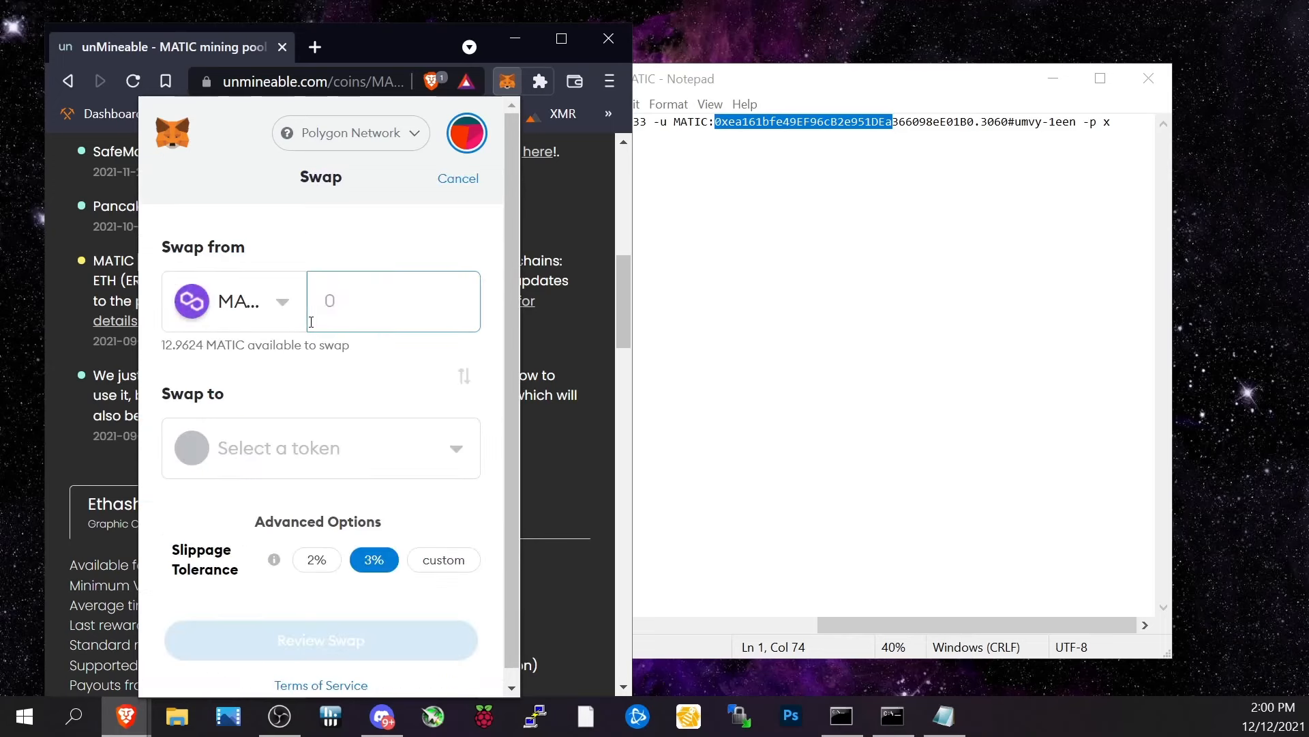
pyautogui.click(417, 145)
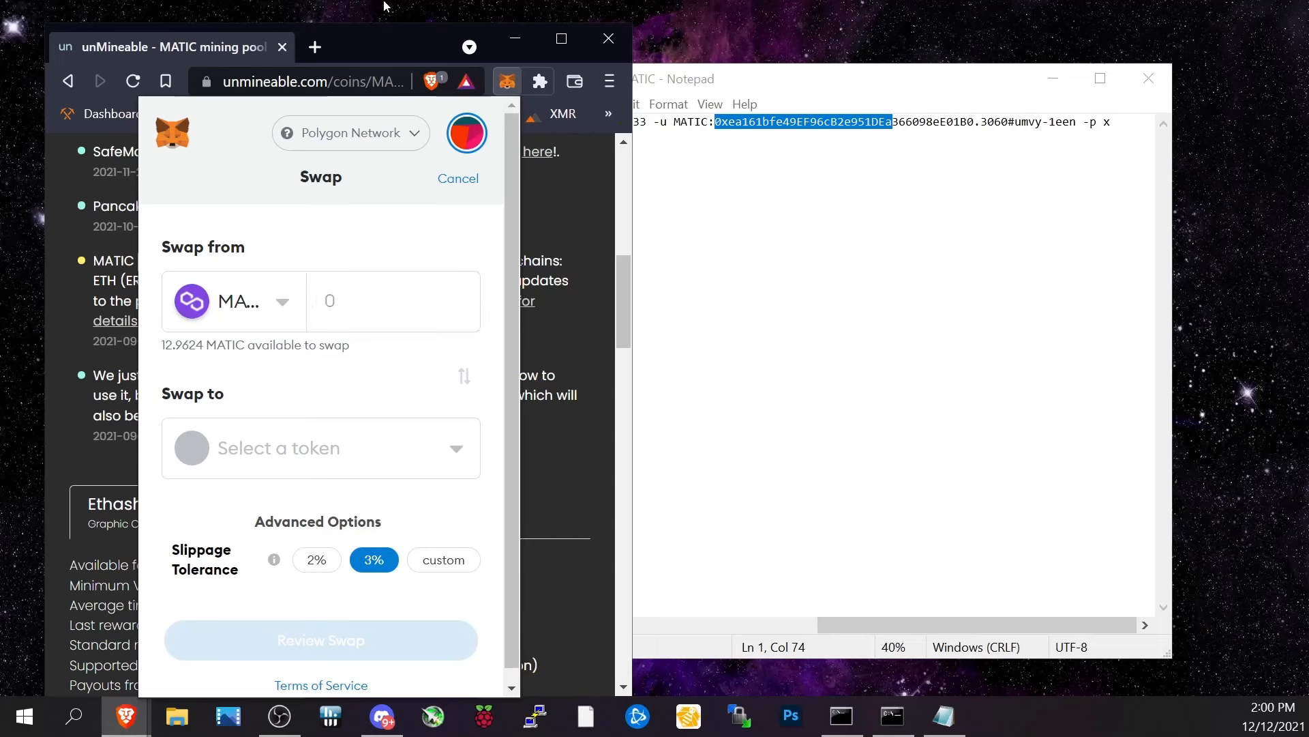
pyautogui.click(357, 310)
pyautogui.write('2')
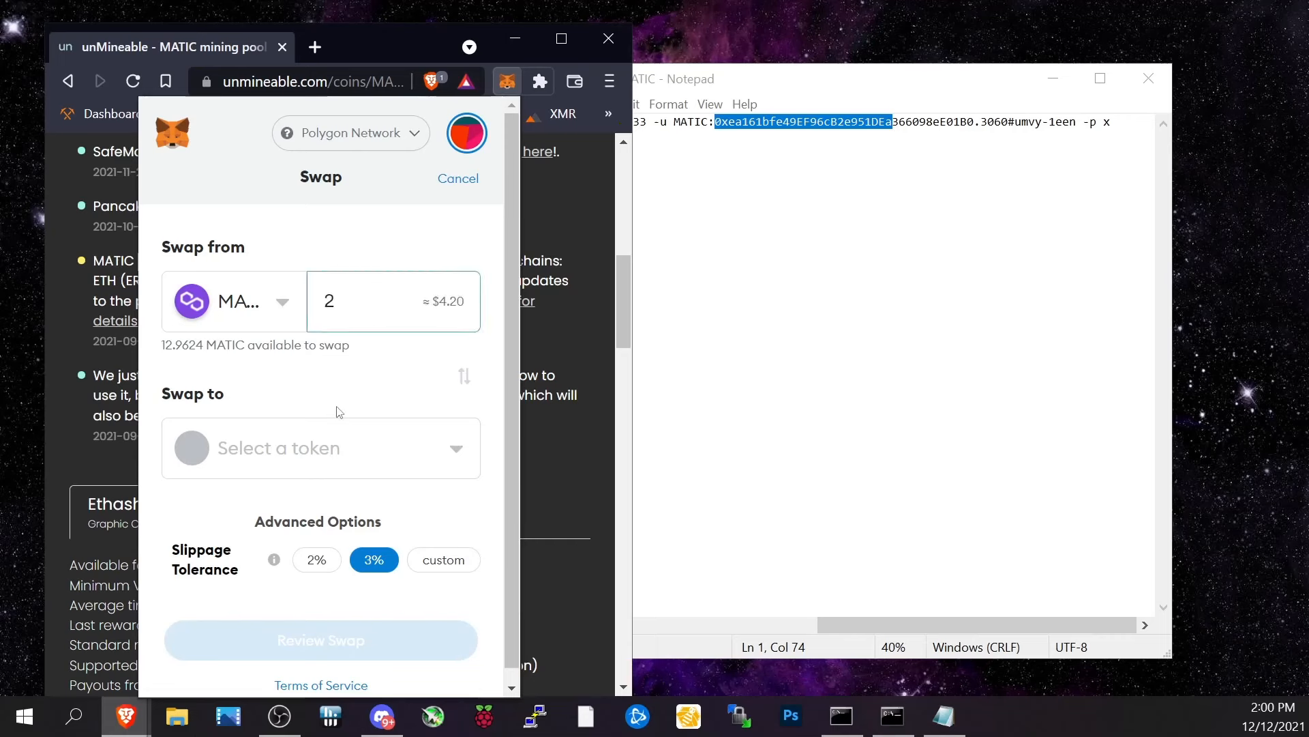
pyautogui.click(355, 346)
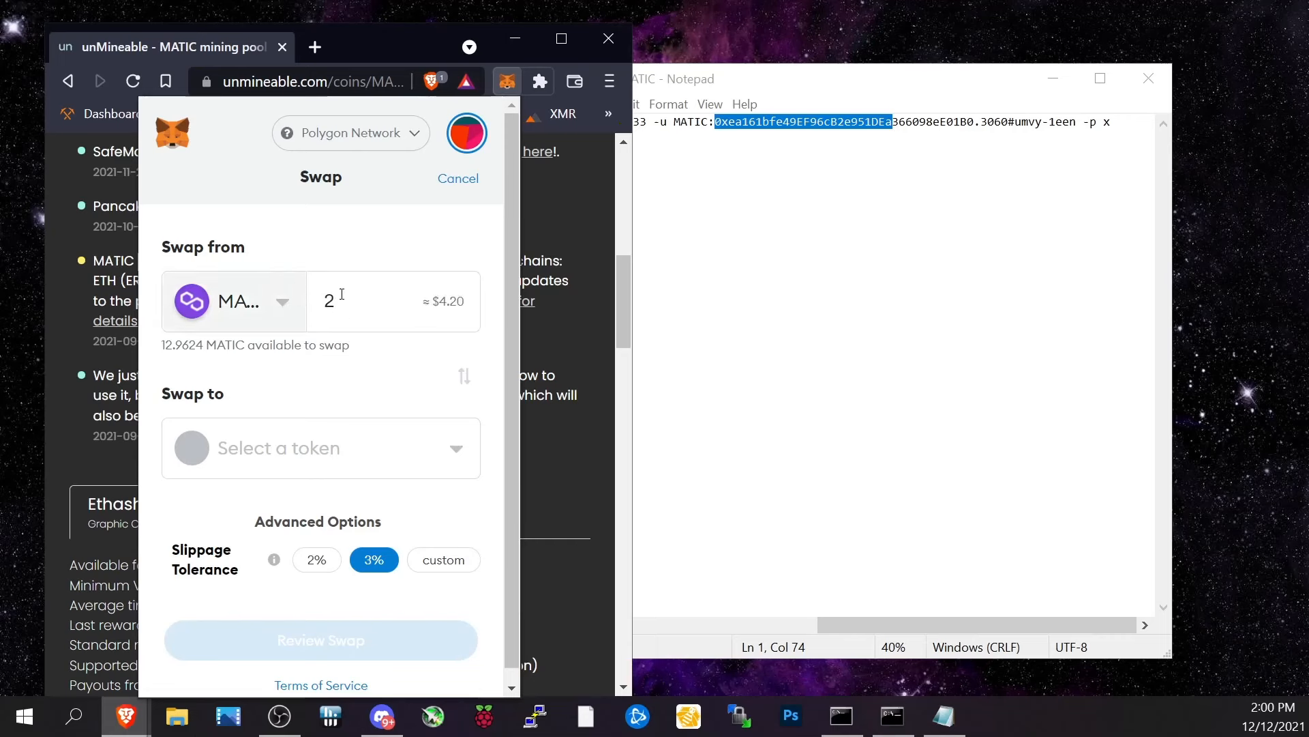
pyautogui.moveTo(440, 302); pyautogui.dragTo(468, 306)
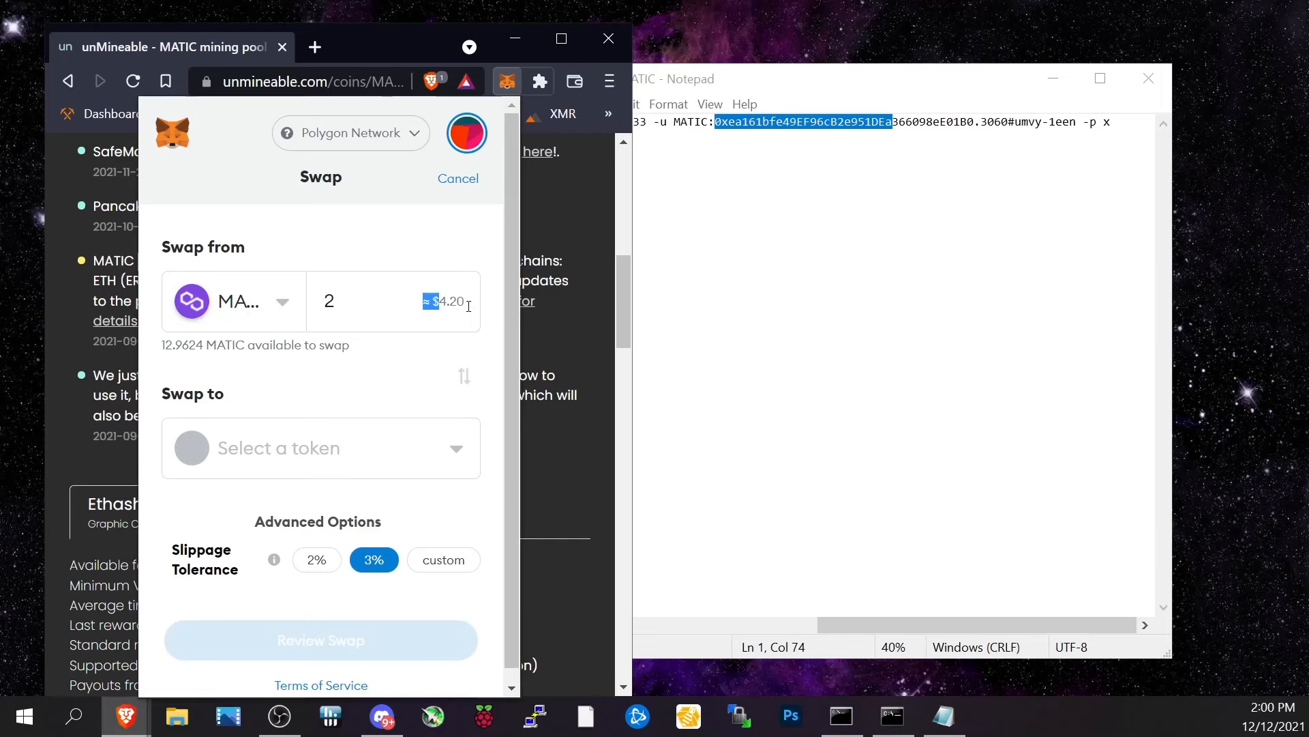
# Choose MYST as the token to receive and open the swap quote for review.
pyautogui.click(236, 448)
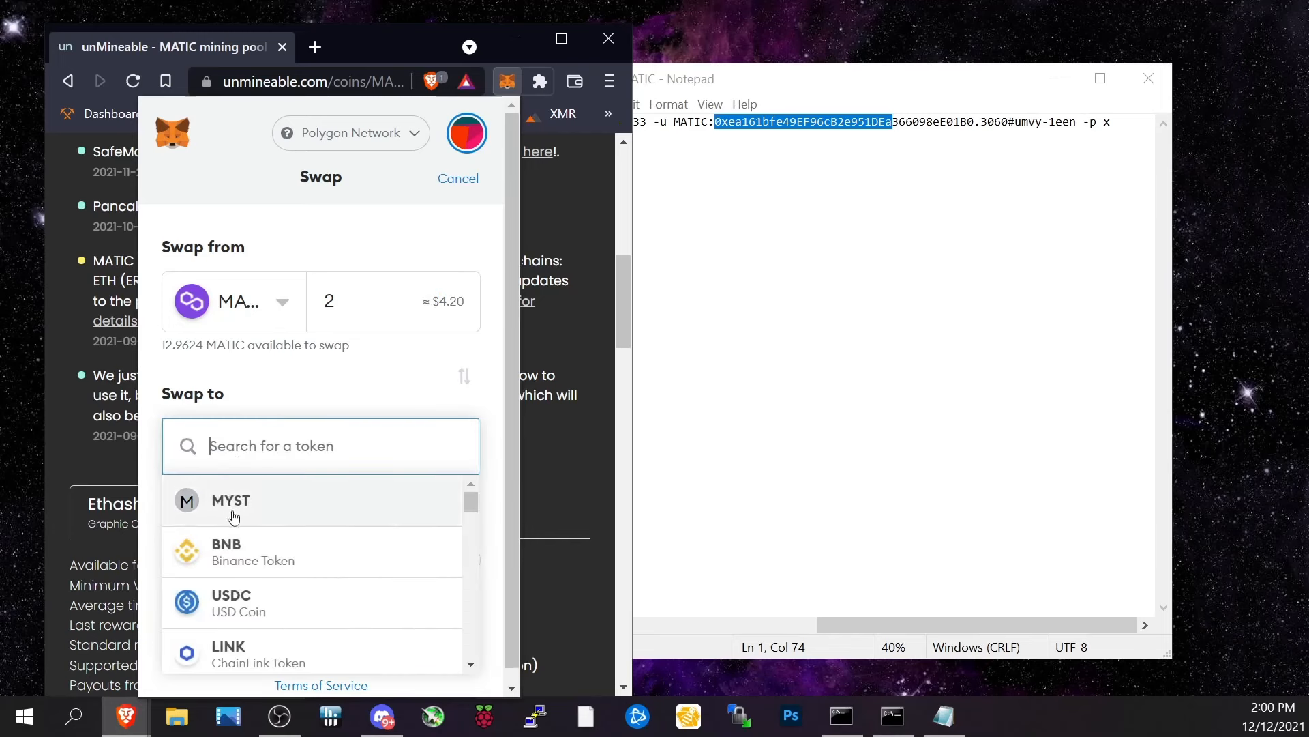
pyautogui.click(313, 508)
pyautogui.click(422, 557)
pyautogui.scroll(-3, 382, 545)
pyautogui.click(314, 658)
pyautogui.moveTo(179, 391); pyautogui.dragTo(203, 392)
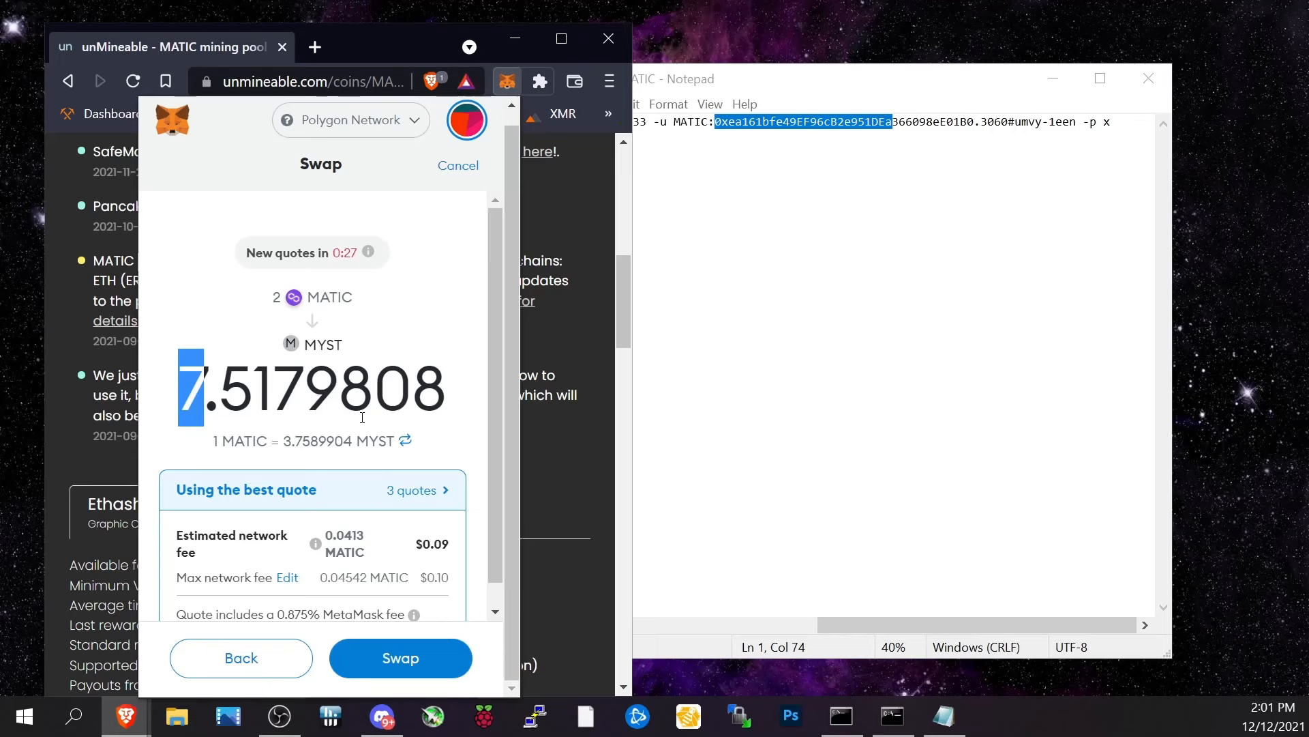
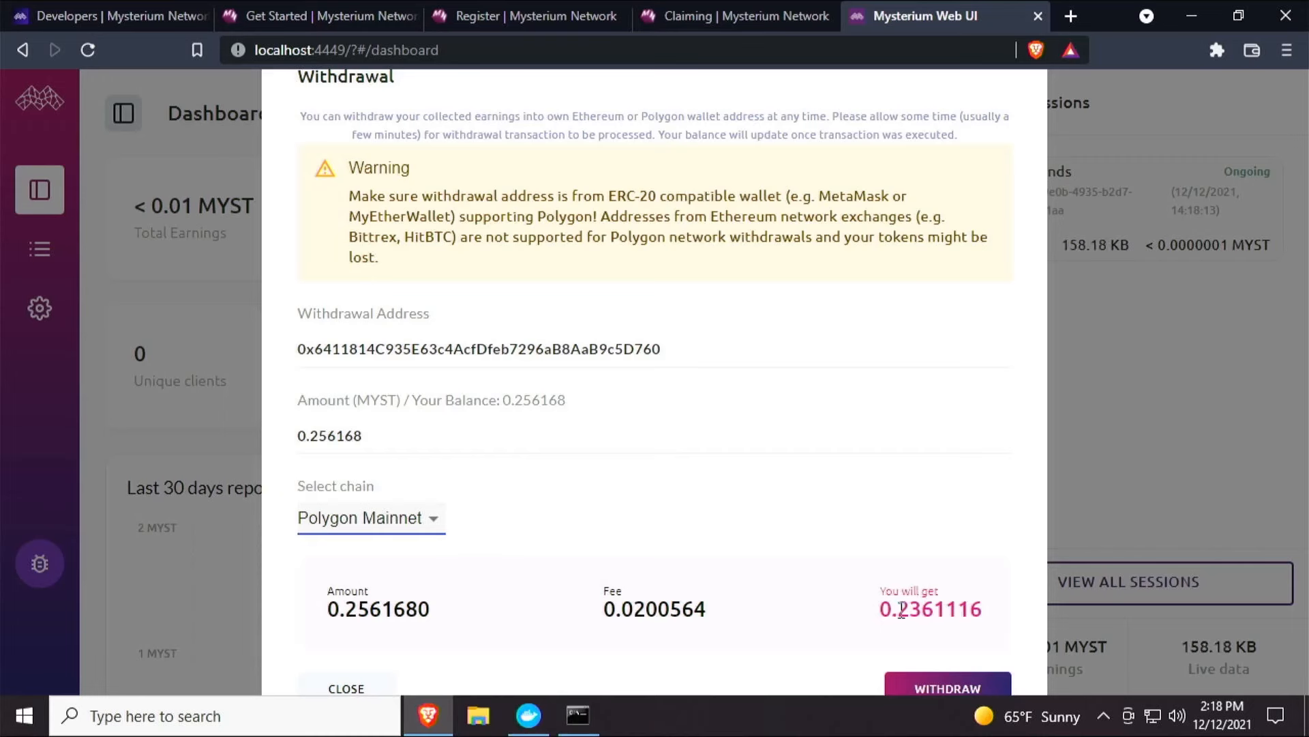
# Switch the withdrawal chain to Ethereum Mainnet to compare its fee, then close the withdrawal dialog without withdrawing.
pyautogui.click(371, 517)
pyautogui.click(376, 518)
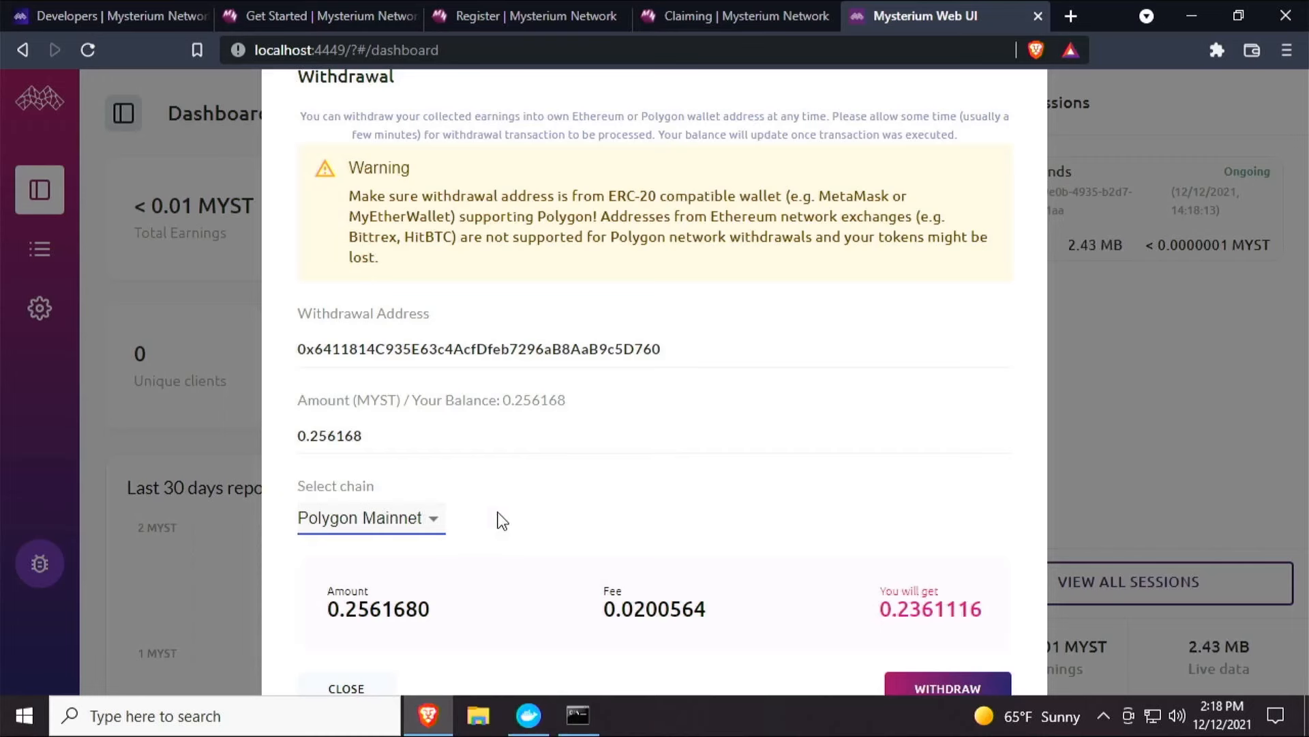
pyautogui.press('Up')
pyautogui.moveTo(584, 579); pyautogui.dragTo(674, 581)
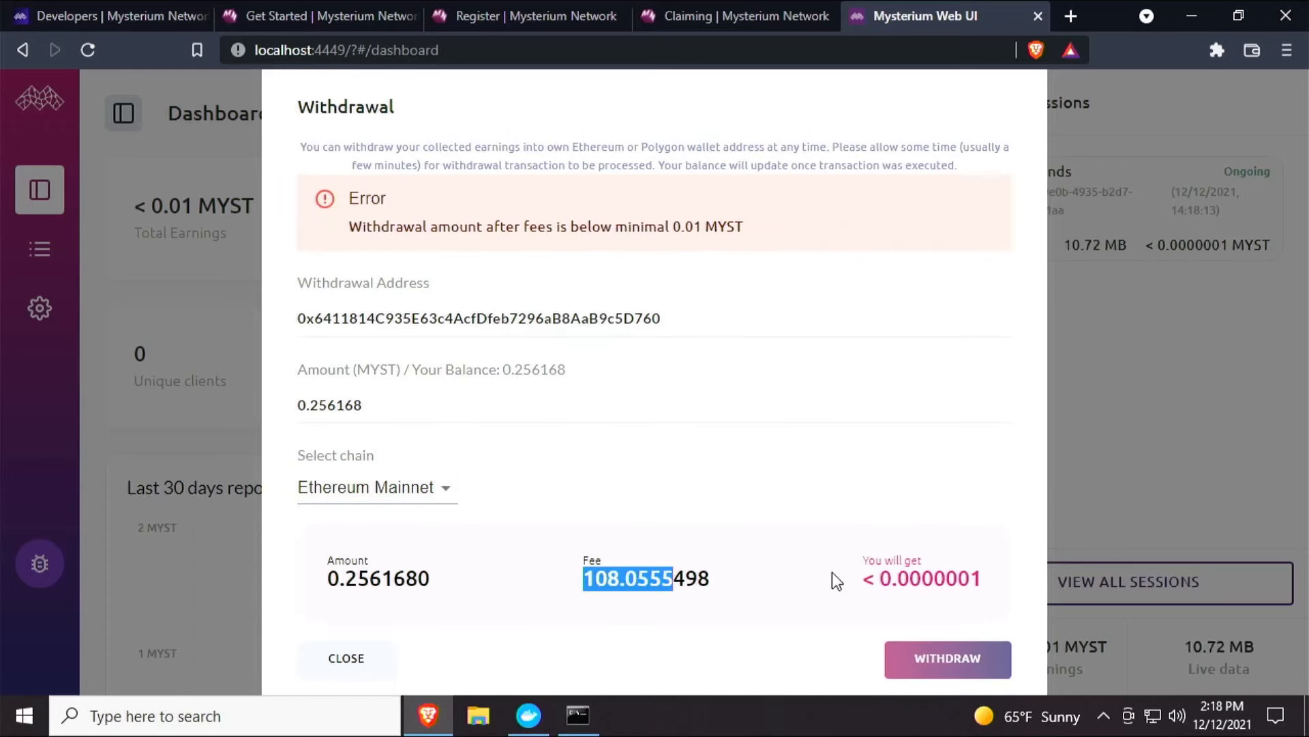
pyautogui.moveTo(983, 578); pyautogui.dragTo(970, 578)
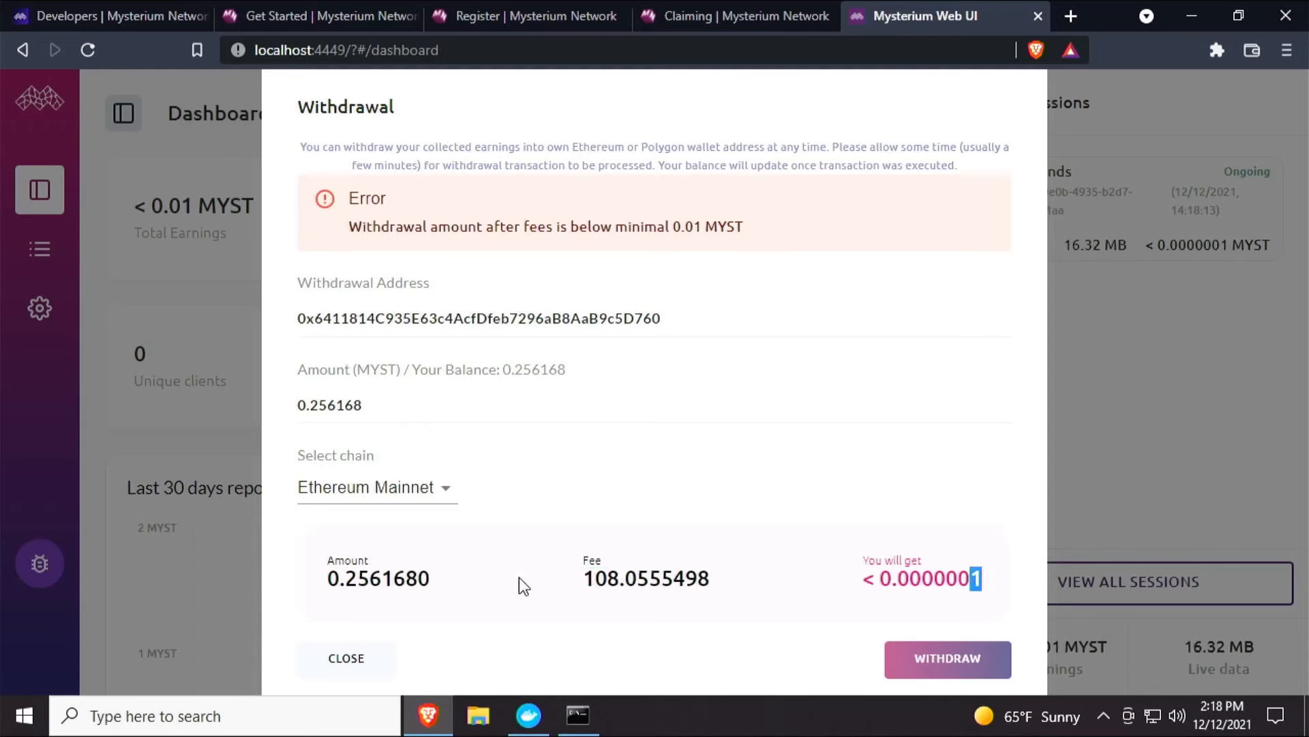
pyautogui.click(360, 661)
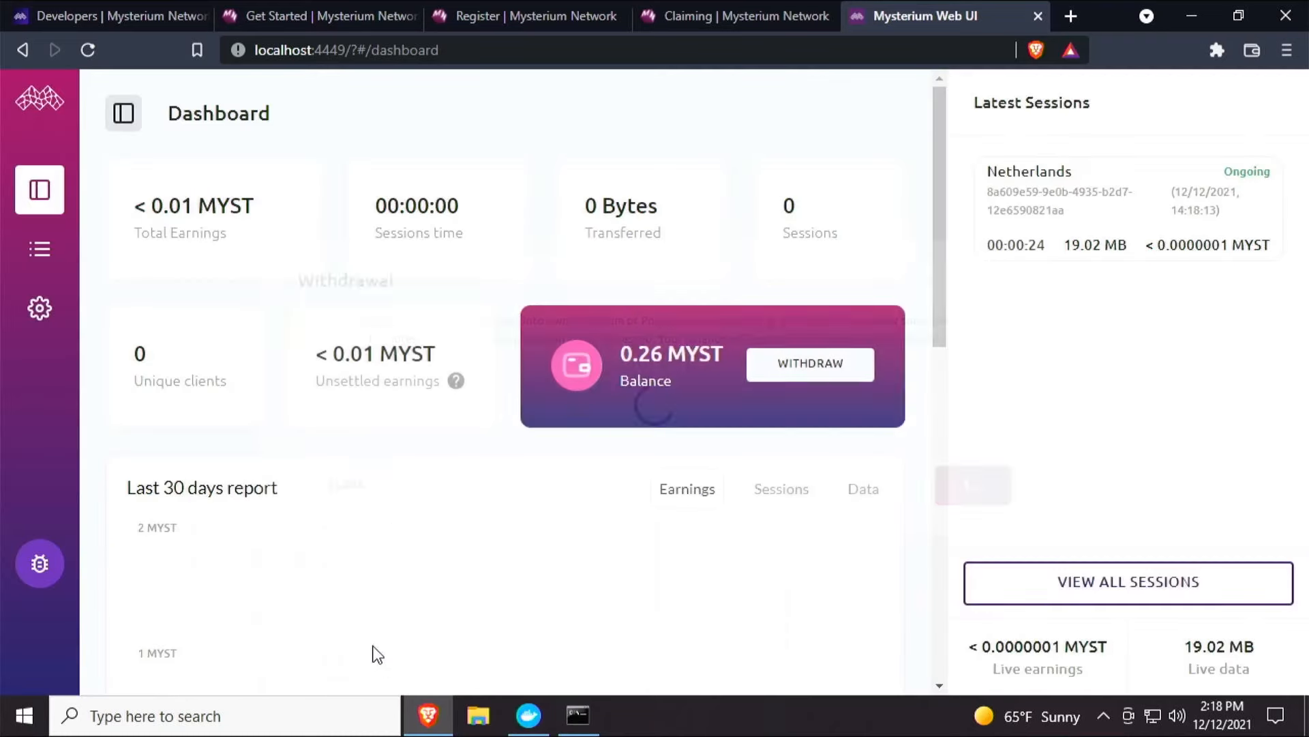
# Turn on the 'Only Mysterium verified partner traffic' global service setting and confirm the service restart.
pyautogui.scroll(-4, 672, 438)
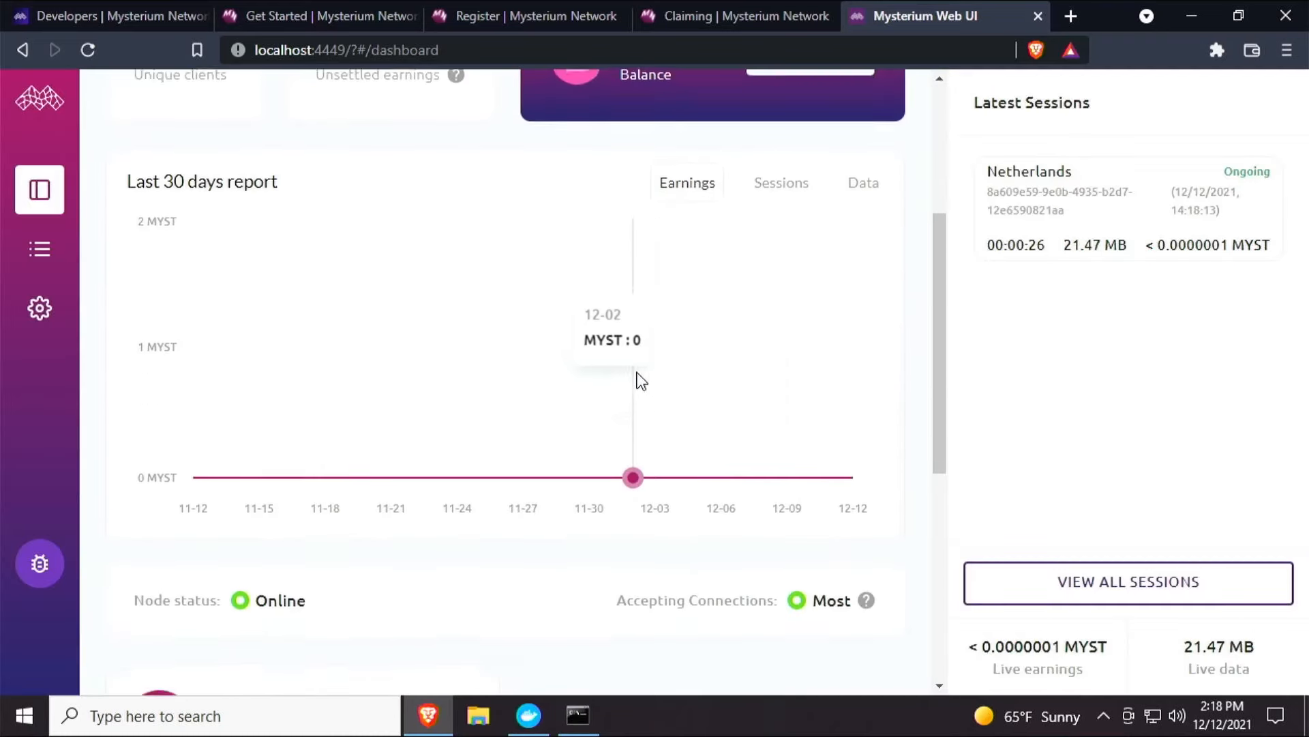
pyautogui.scroll(3, 638, 380)
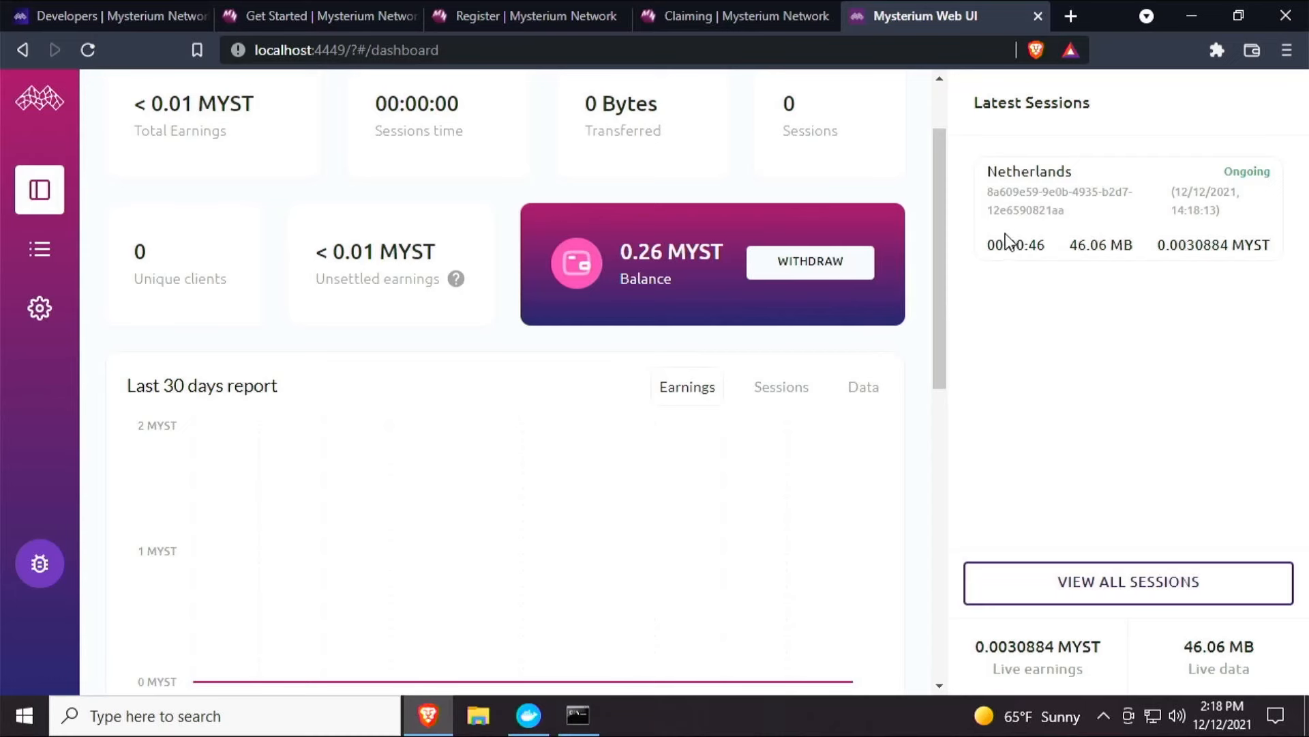
pyautogui.scroll(-5, 710, 295)
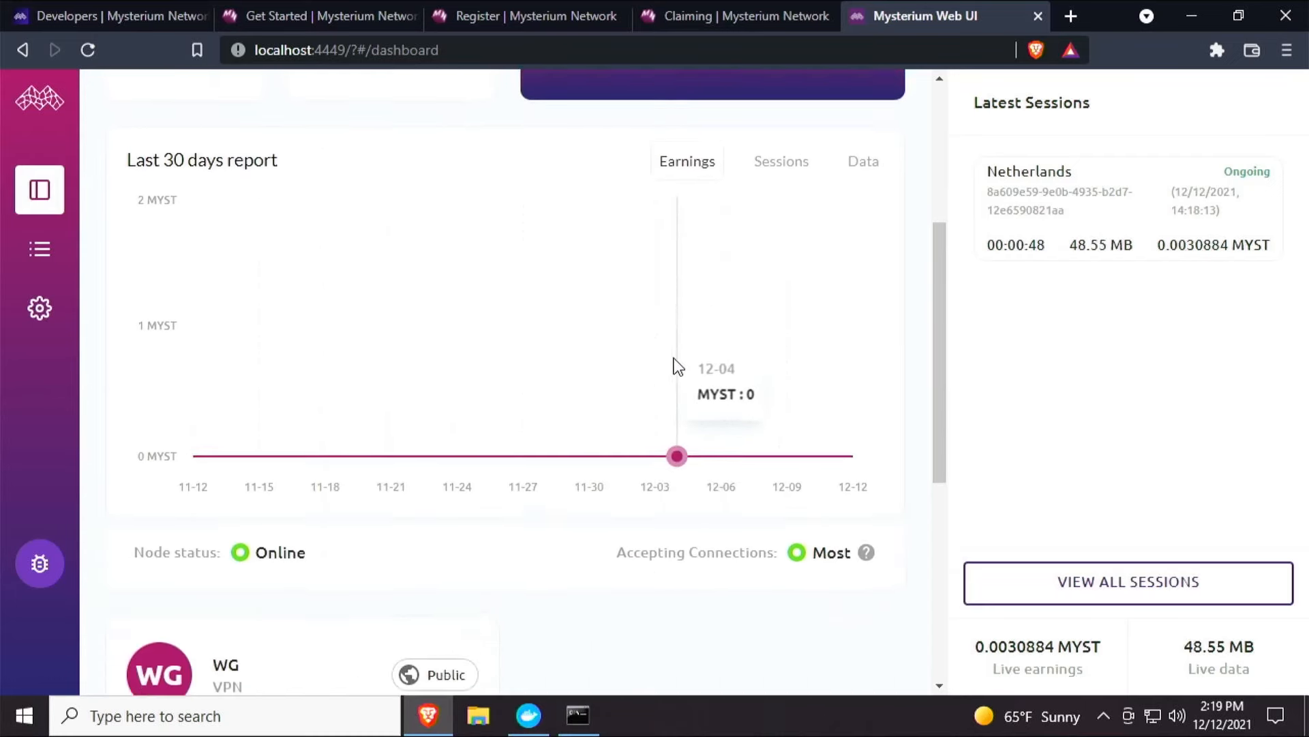
pyautogui.scroll(-6, 622, 358)
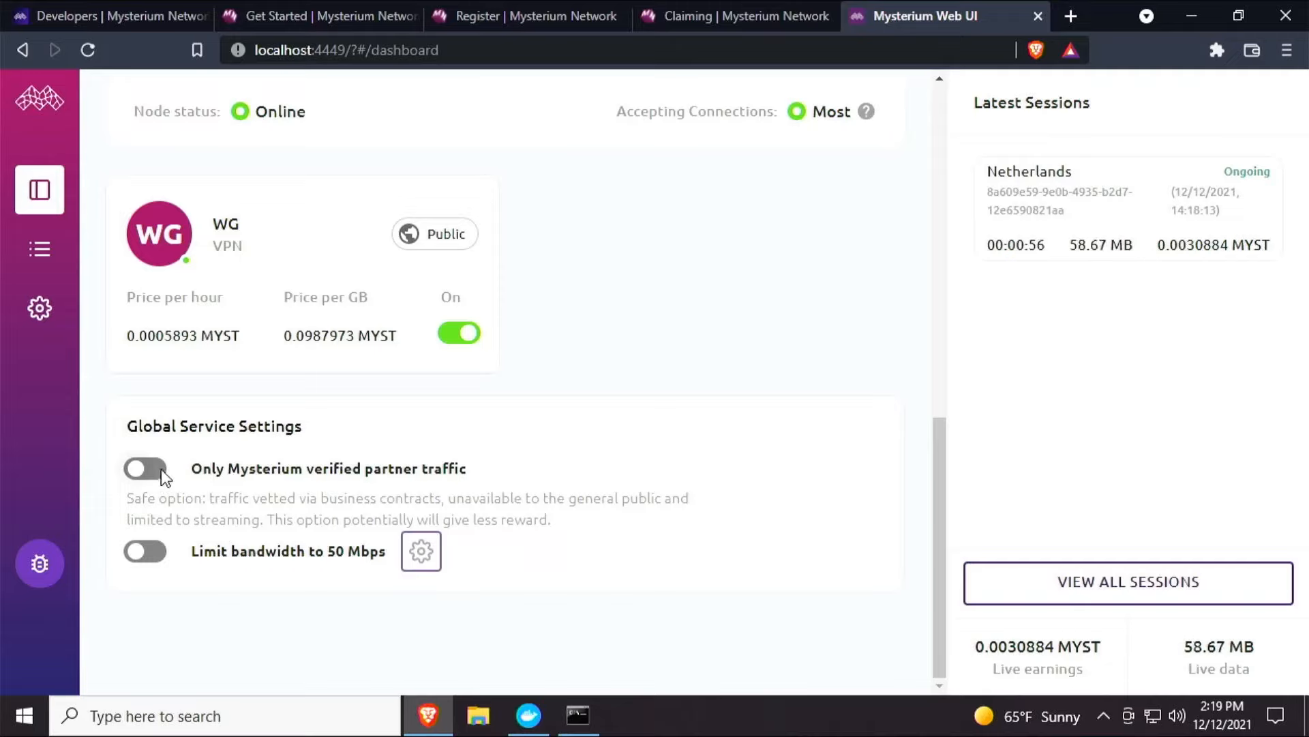
pyautogui.click(161, 468)
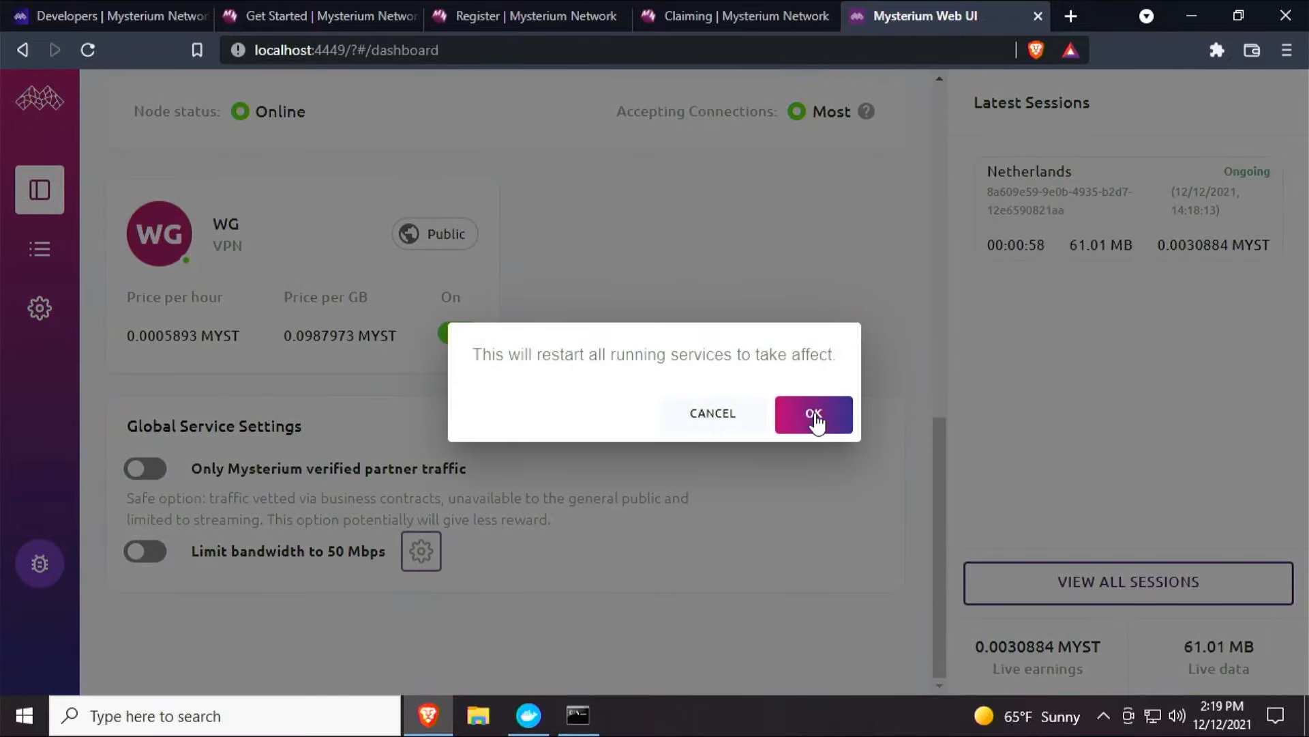
pyautogui.click(713, 414)
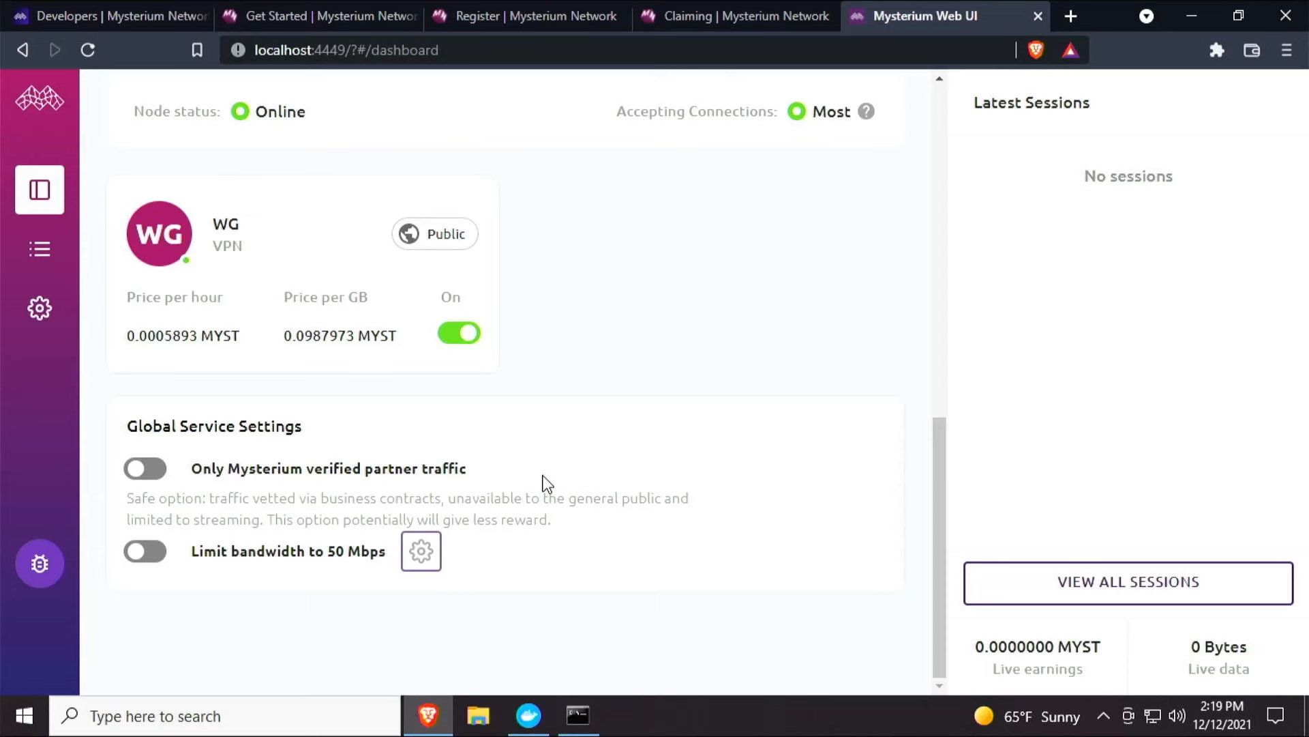
pyautogui.click(164, 471)
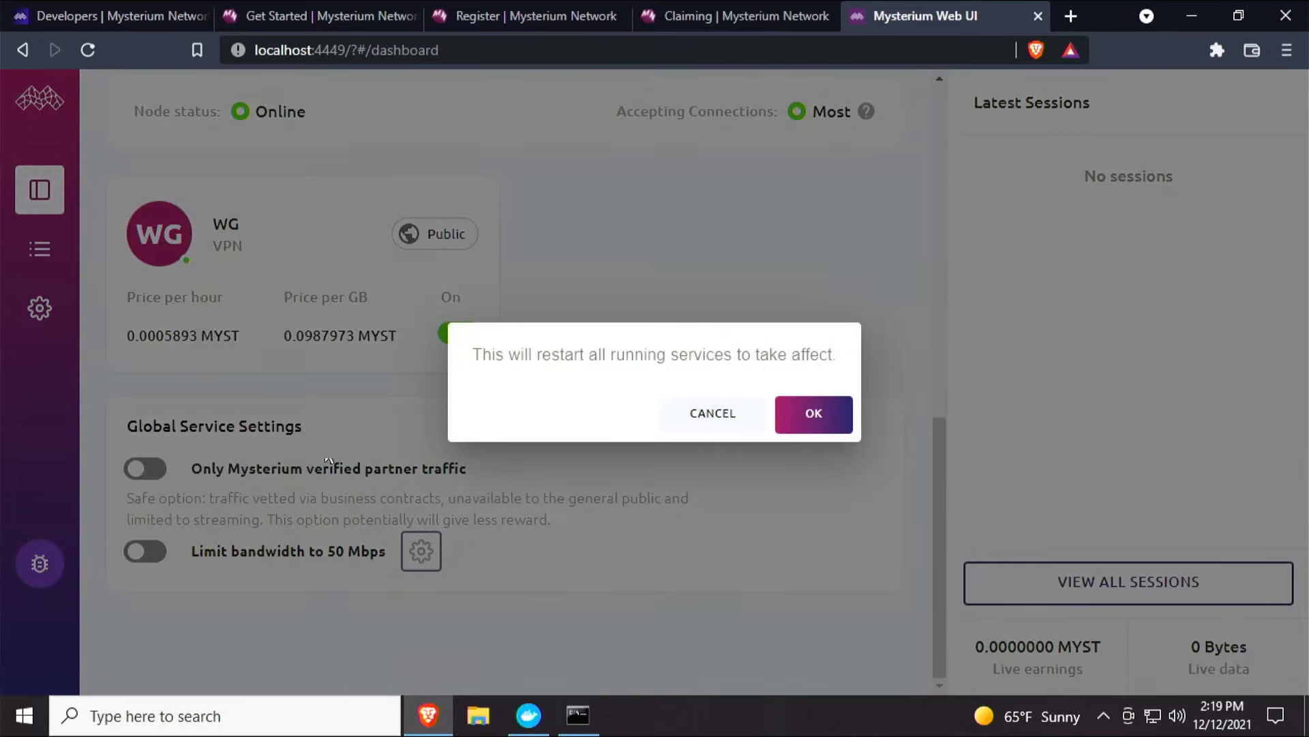
pyautogui.click(844, 424)
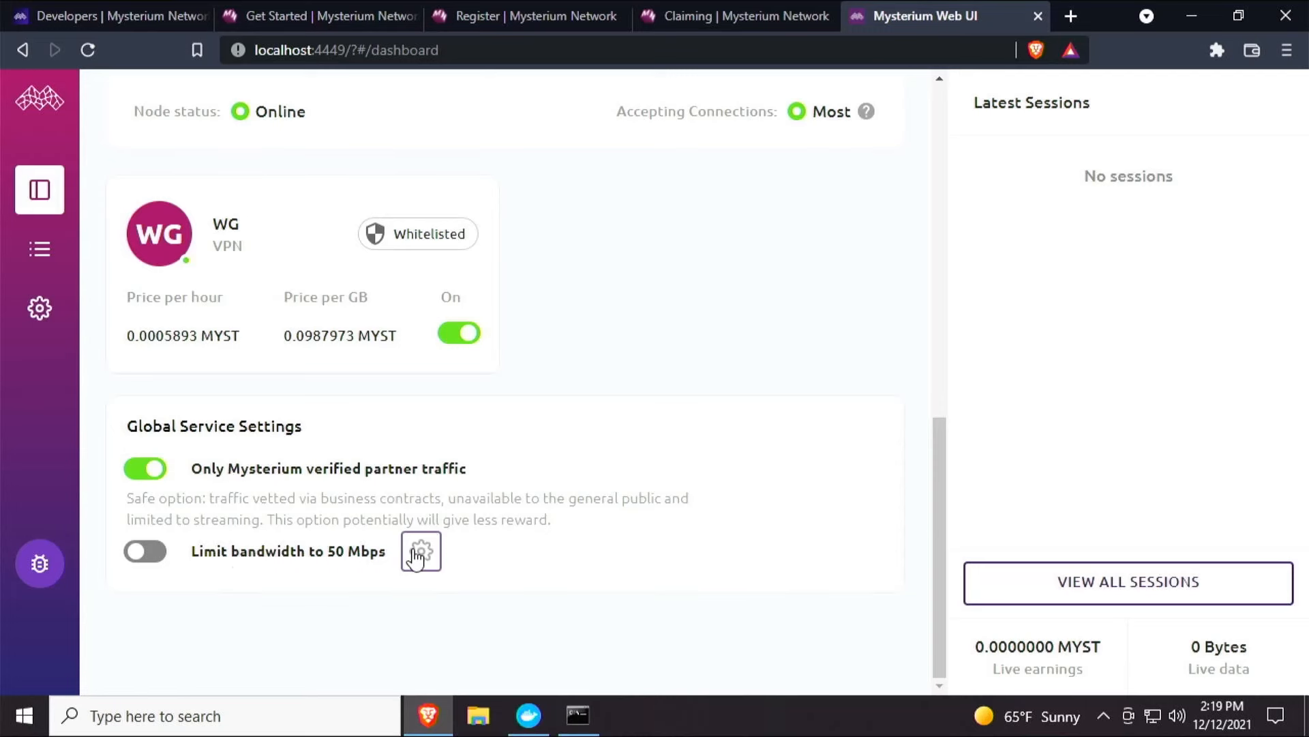
# Review the node's sessions list and open the node's settings page.
pyautogui.scroll(8, 467, 566)
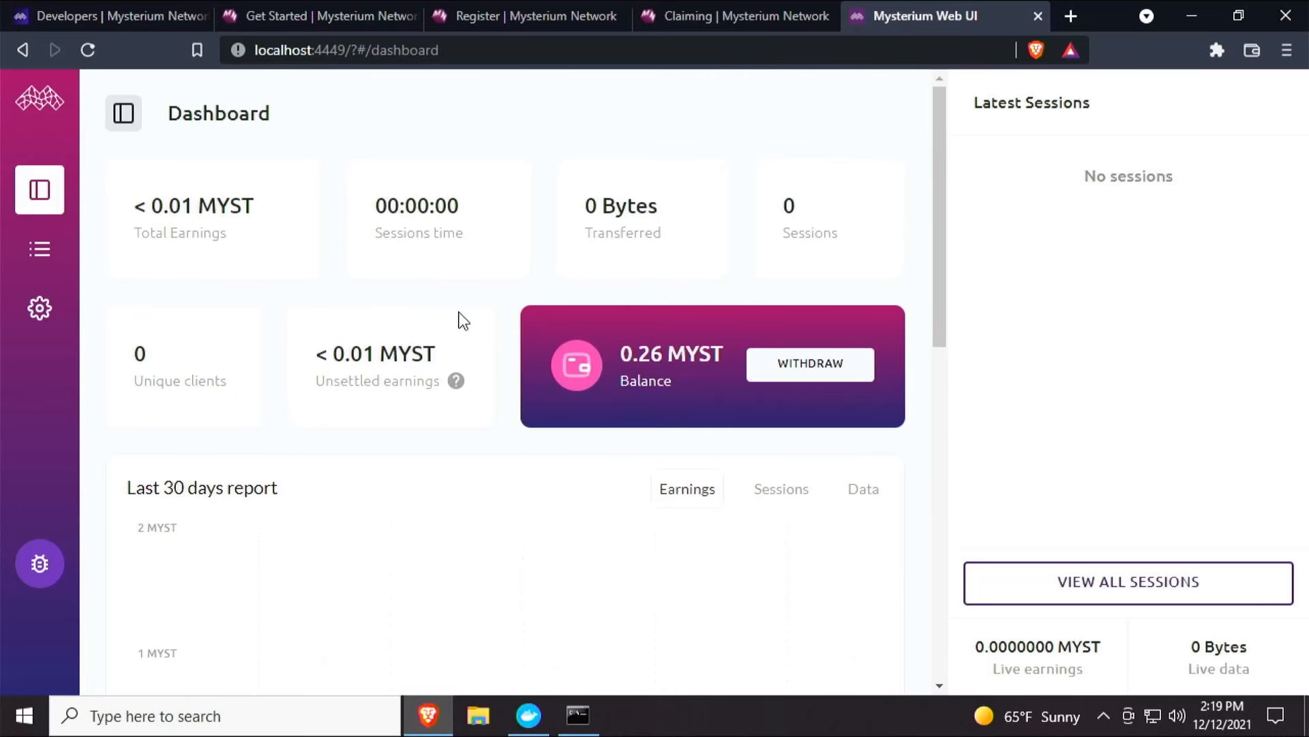
pyautogui.click(39, 263)
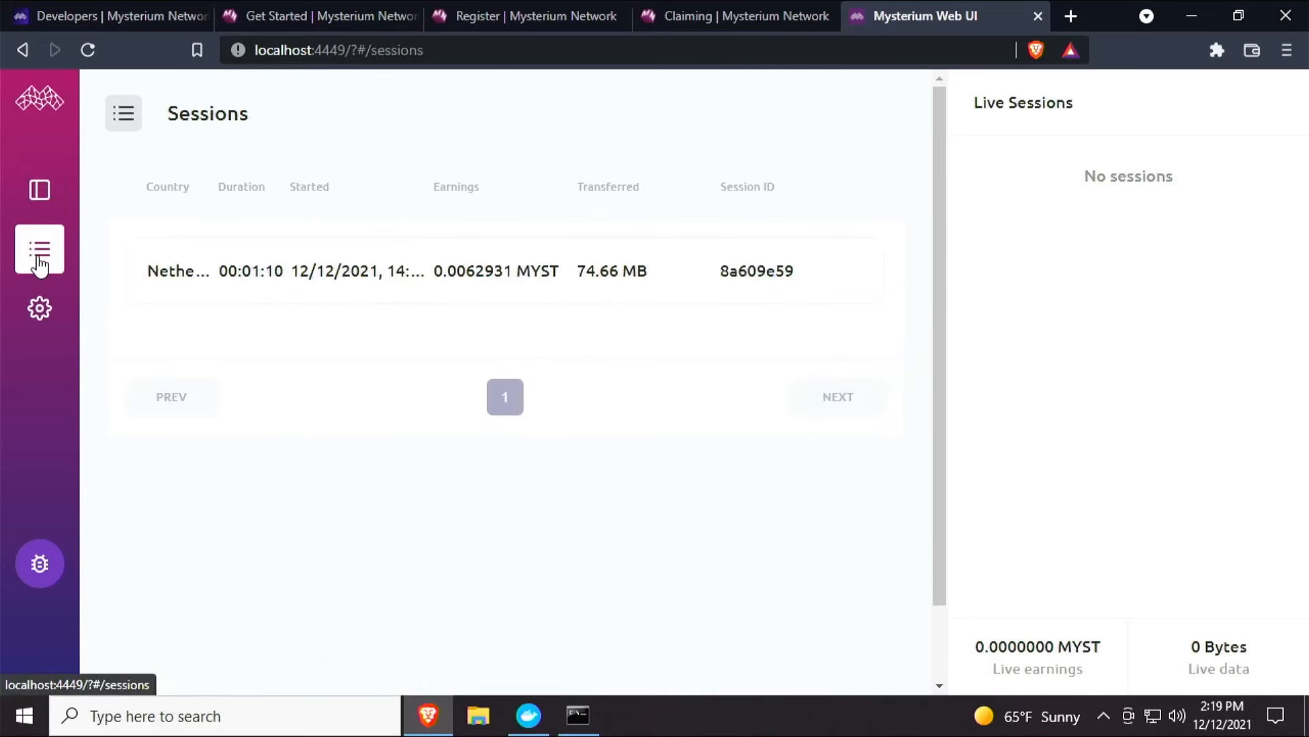
pyautogui.click(40, 308)
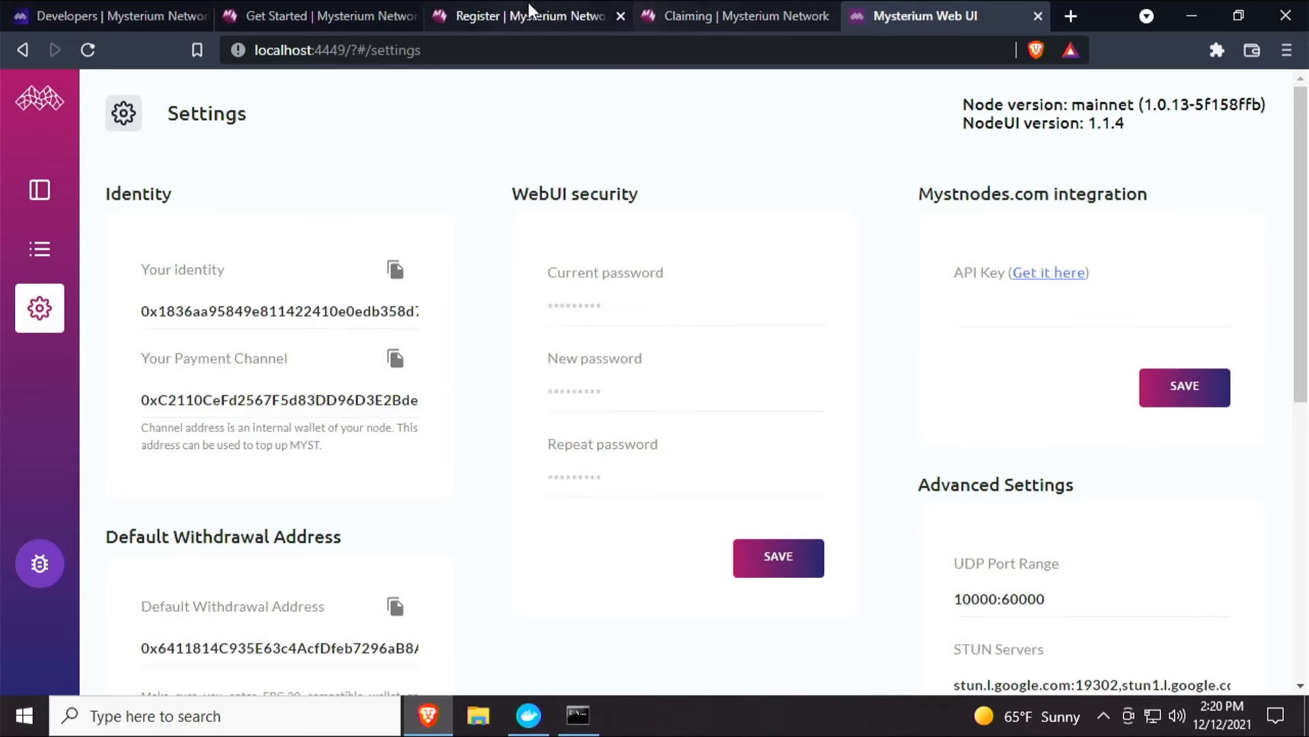
# On mystnodes.com, add a new Windows desktop node and start claiming it.
pyautogui.click(693, 15)
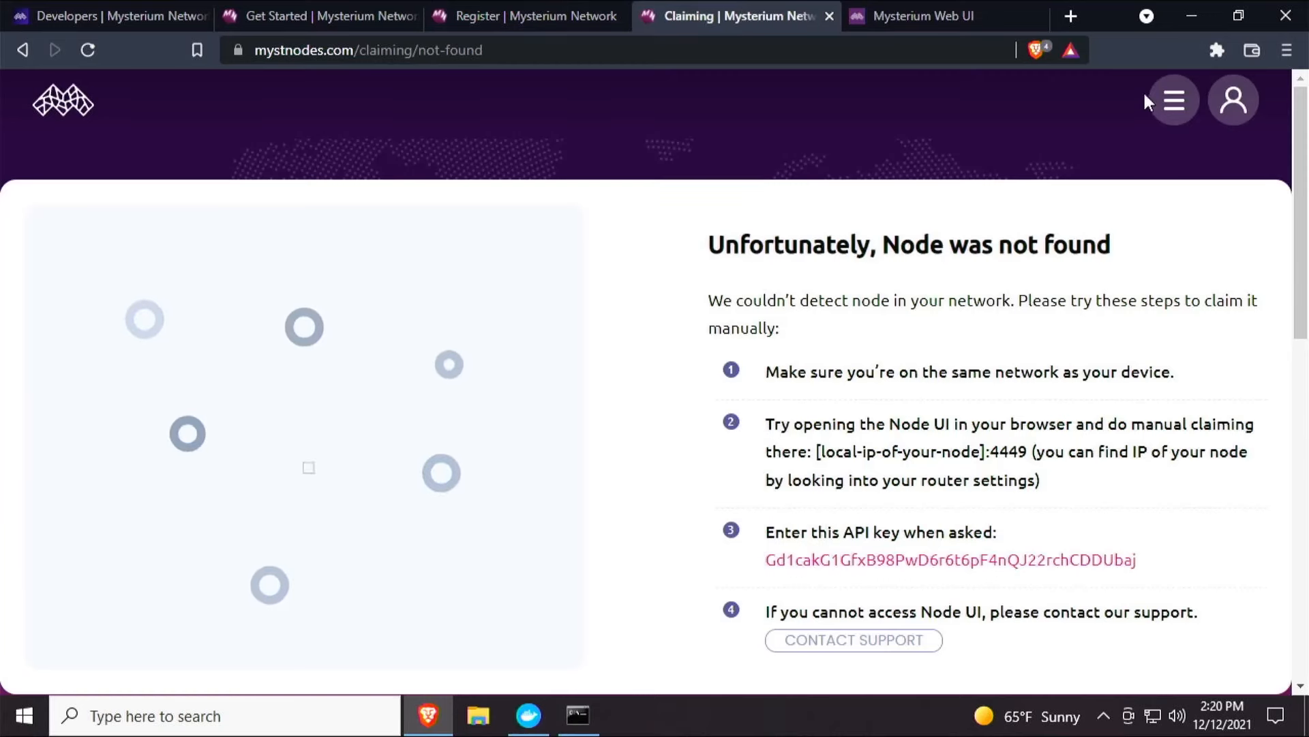
pyautogui.click(1169, 103)
pyautogui.click(690, 253)
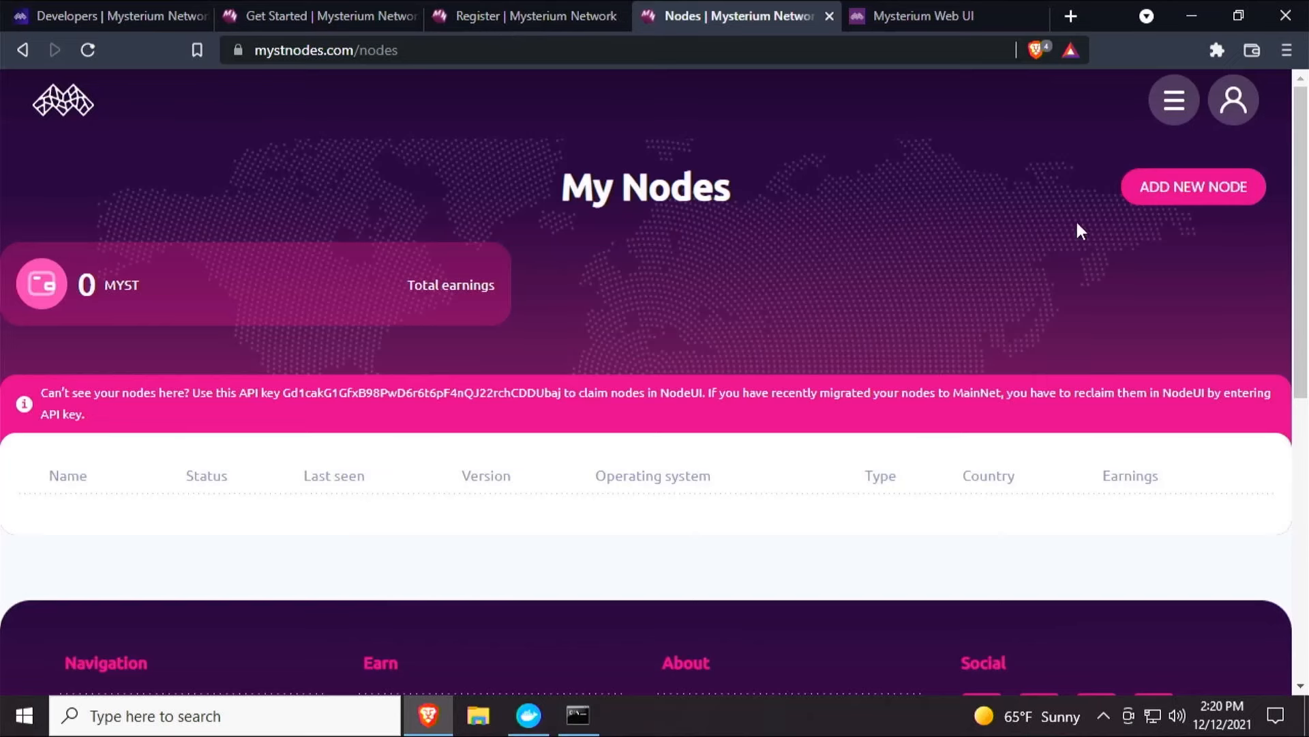
pyautogui.click(1205, 194)
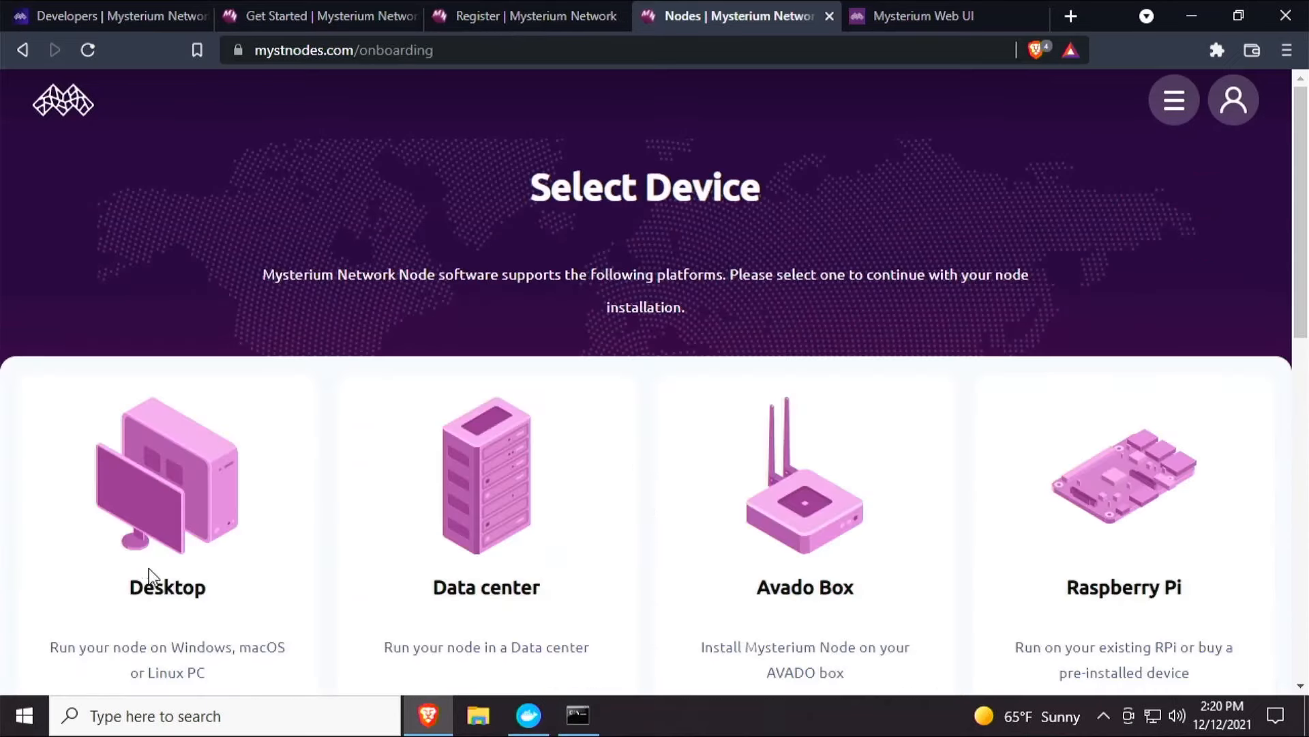
pyautogui.scroll(-3, 149, 568)
pyautogui.click(167, 520)
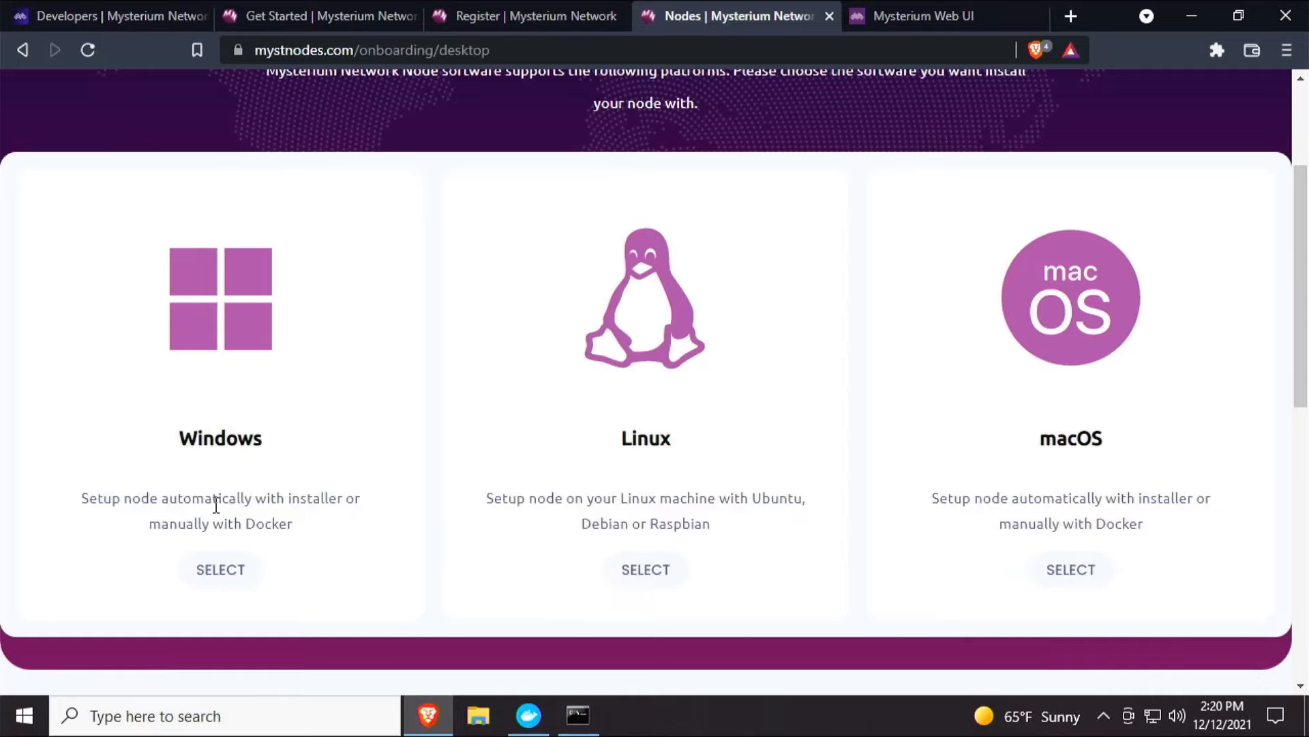
pyautogui.click(210, 569)
pyautogui.scroll(-8, 646, 444)
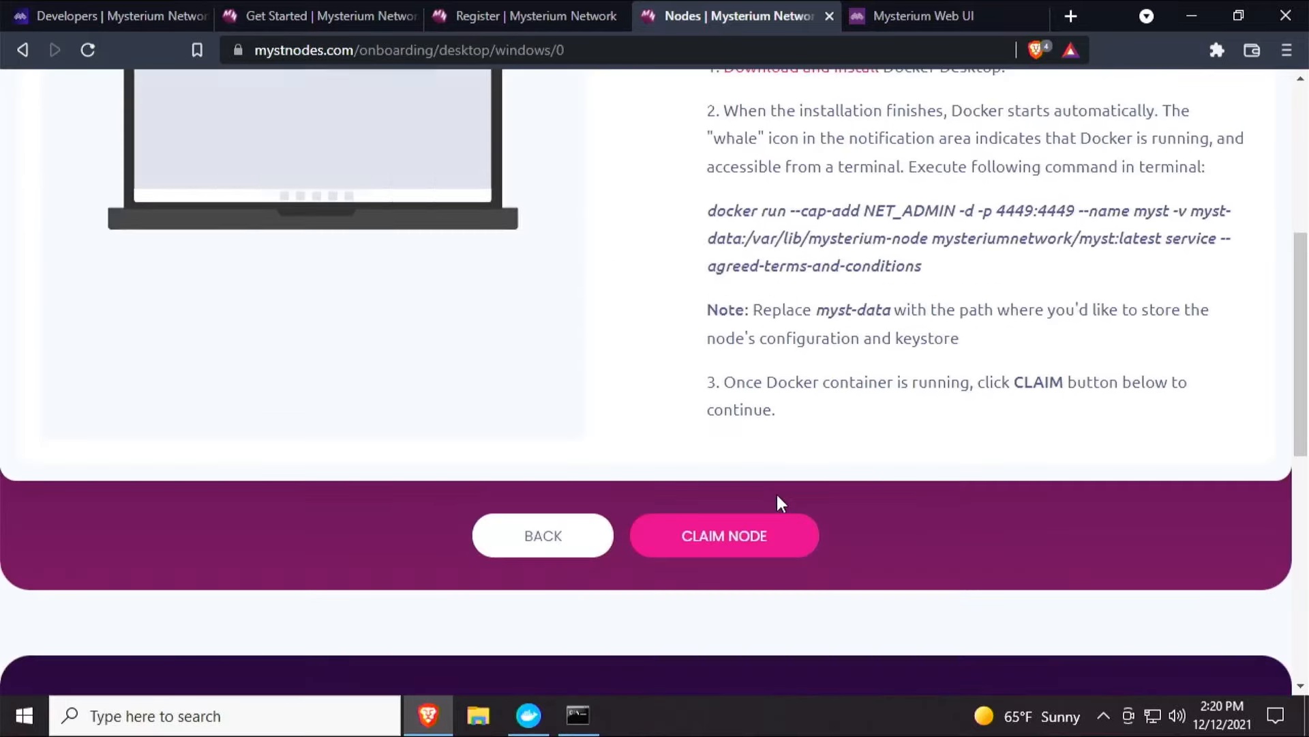
pyautogui.click(769, 543)
pyautogui.scroll(5, 731, 327)
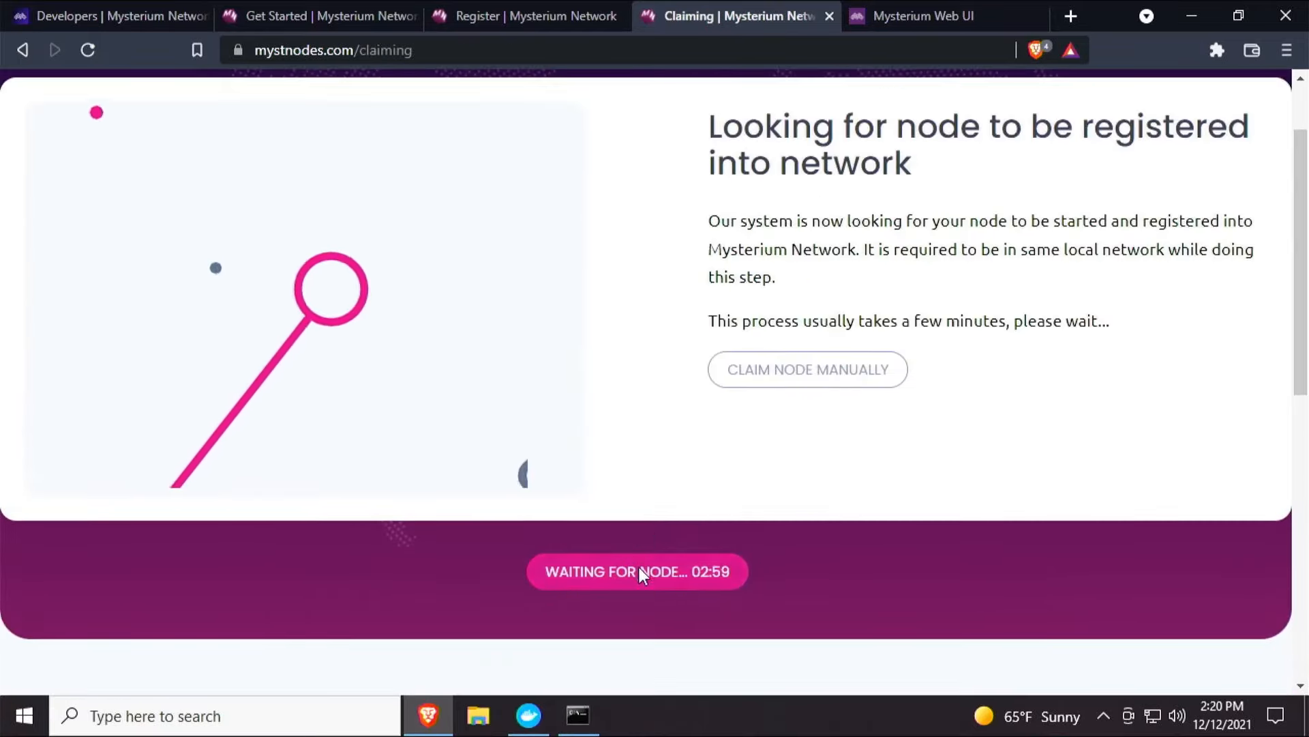
# Choose manual claiming and copy the API key shown for the node.
pyautogui.click(774, 380)
pyautogui.moveTo(756, 450); pyautogui.dragTo(1147, 459)
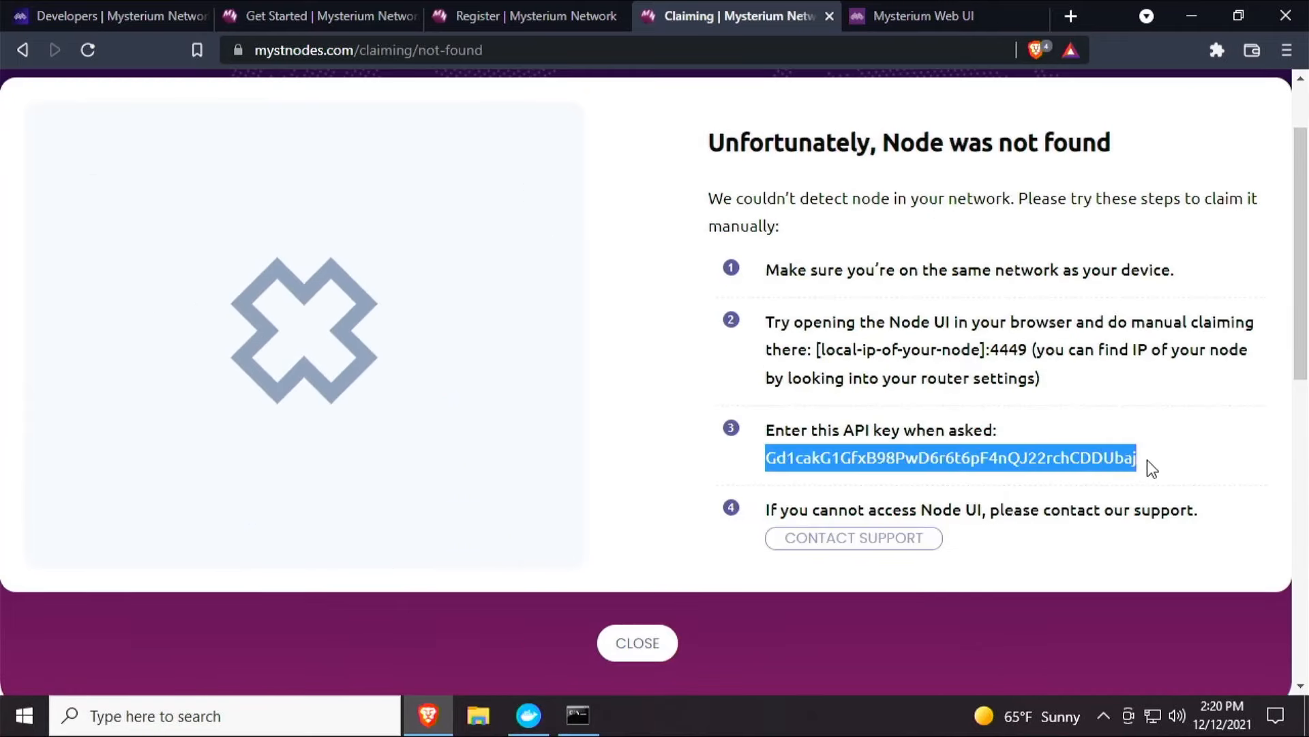
pyautogui.rightClick(1074, 456)
pyautogui.click(1095, 468)
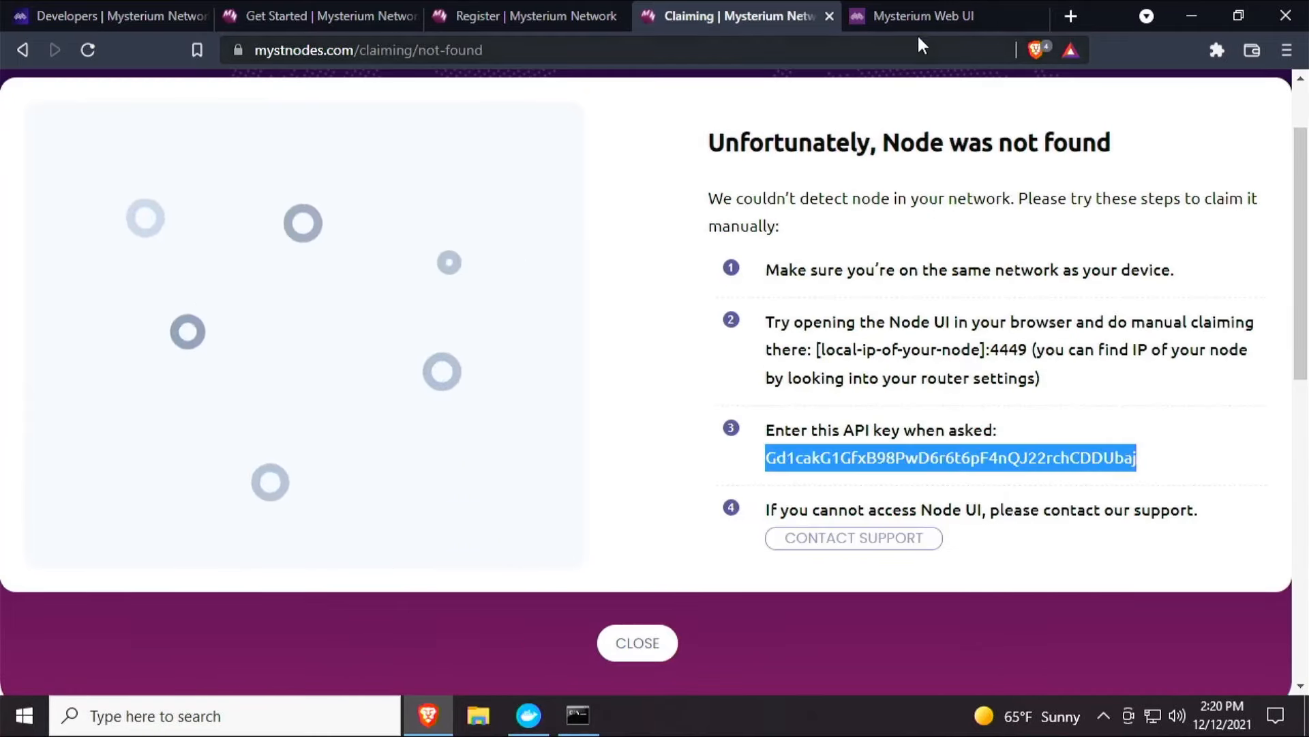
# Paste the API key into the node's Mystnodes.com integration field and save it.
pyautogui.click(918, 19)
pyautogui.click(1023, 302)
pyautogui.rightClick(1023, 306)
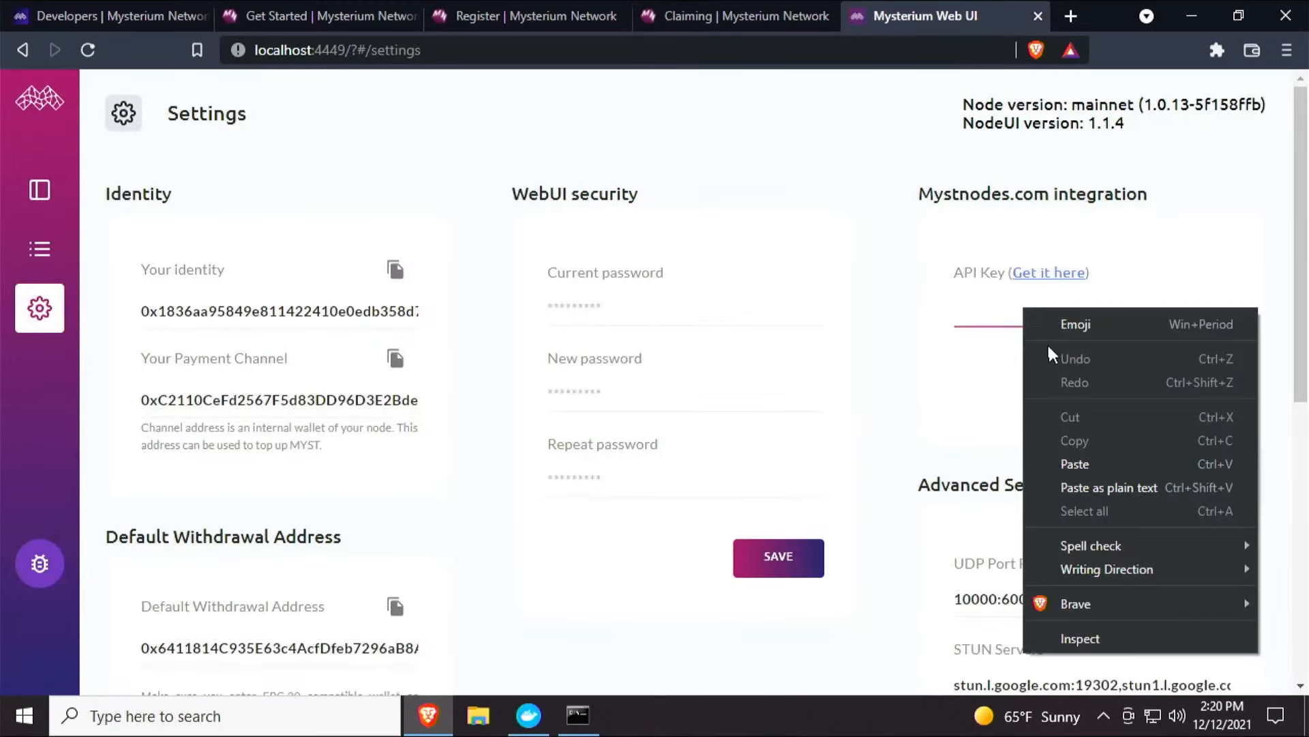
pyautogui.click(1064, 456)
pyautogui.click(1069, 423)
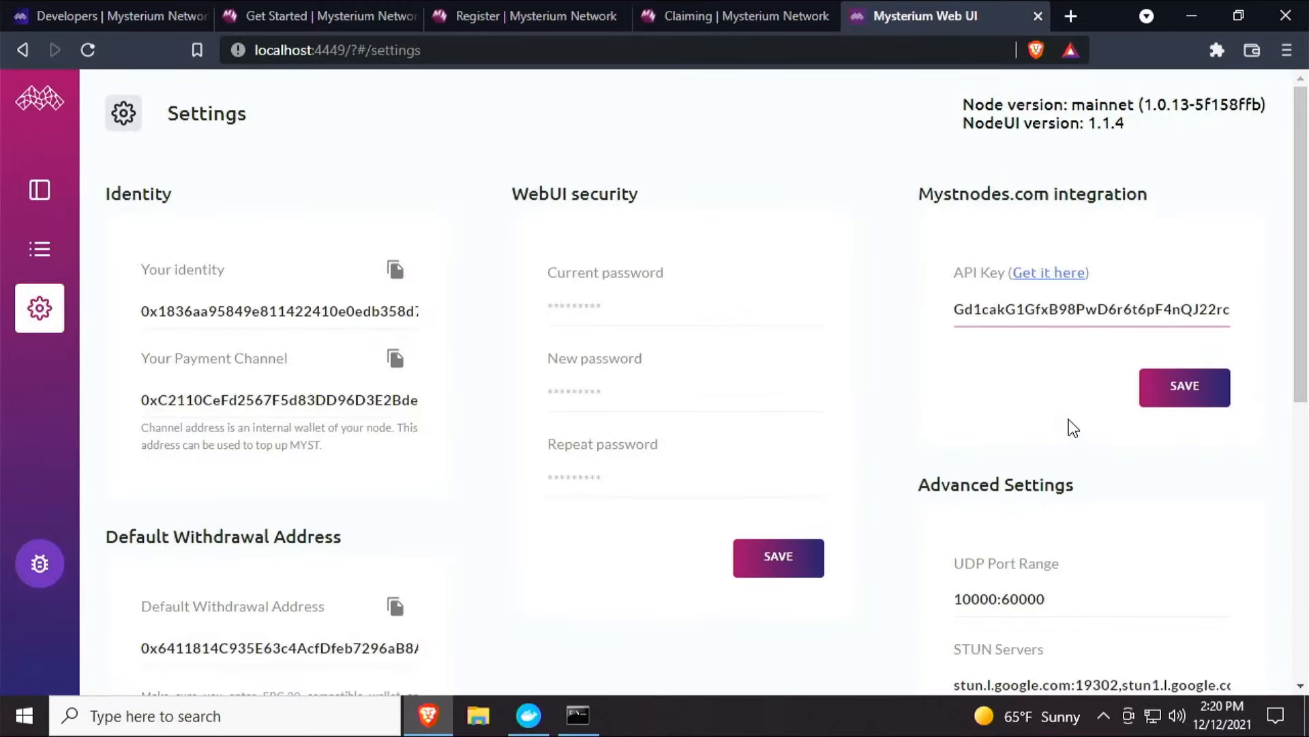
pyautogui.click(1183, 393)
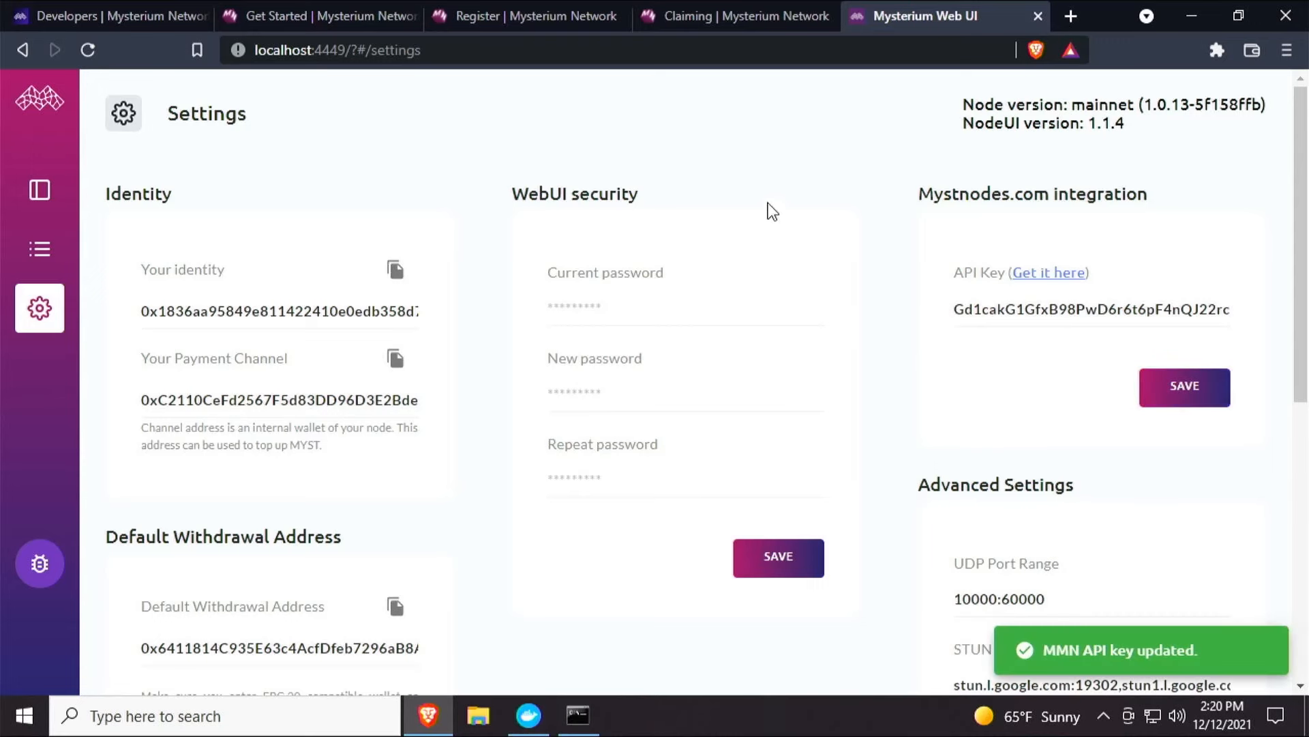
# Open My Nodes on mystnodes.com and check the claimed node's status and earnings.
pyautogui.click(764, 18)
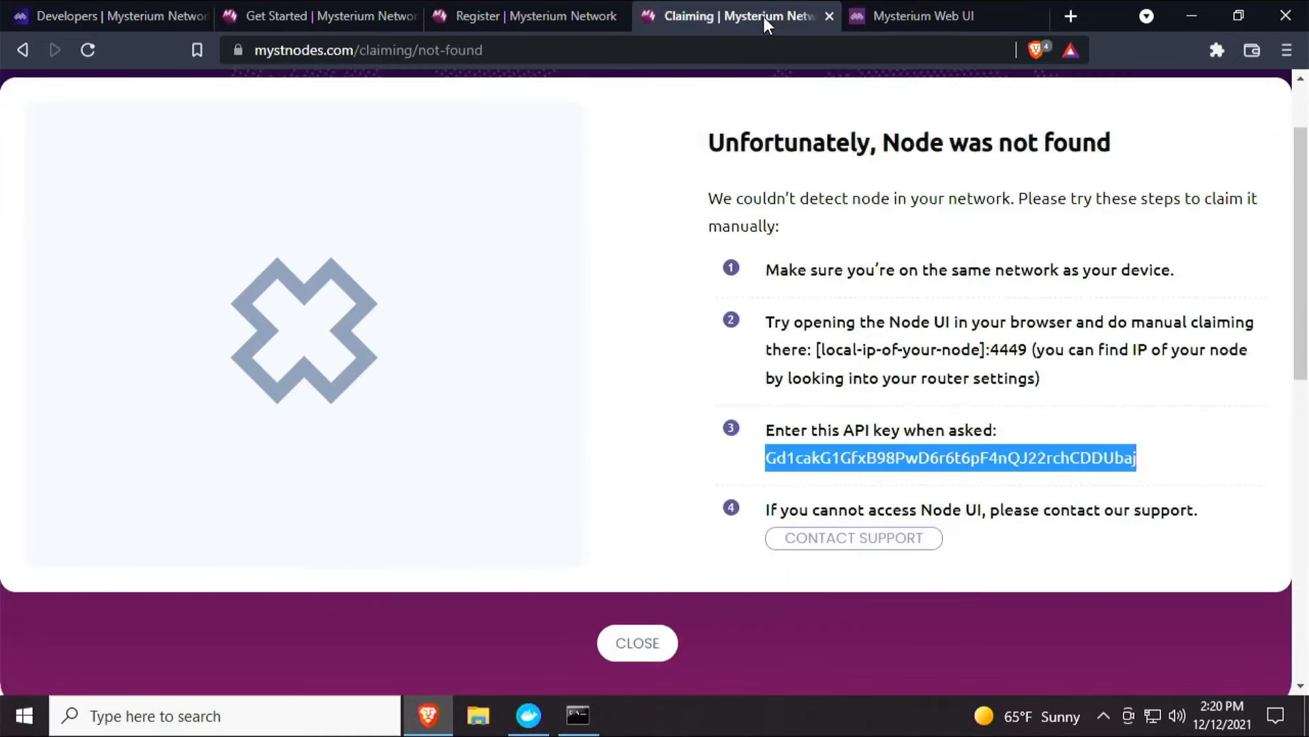
pyautogui.click(597, 17)
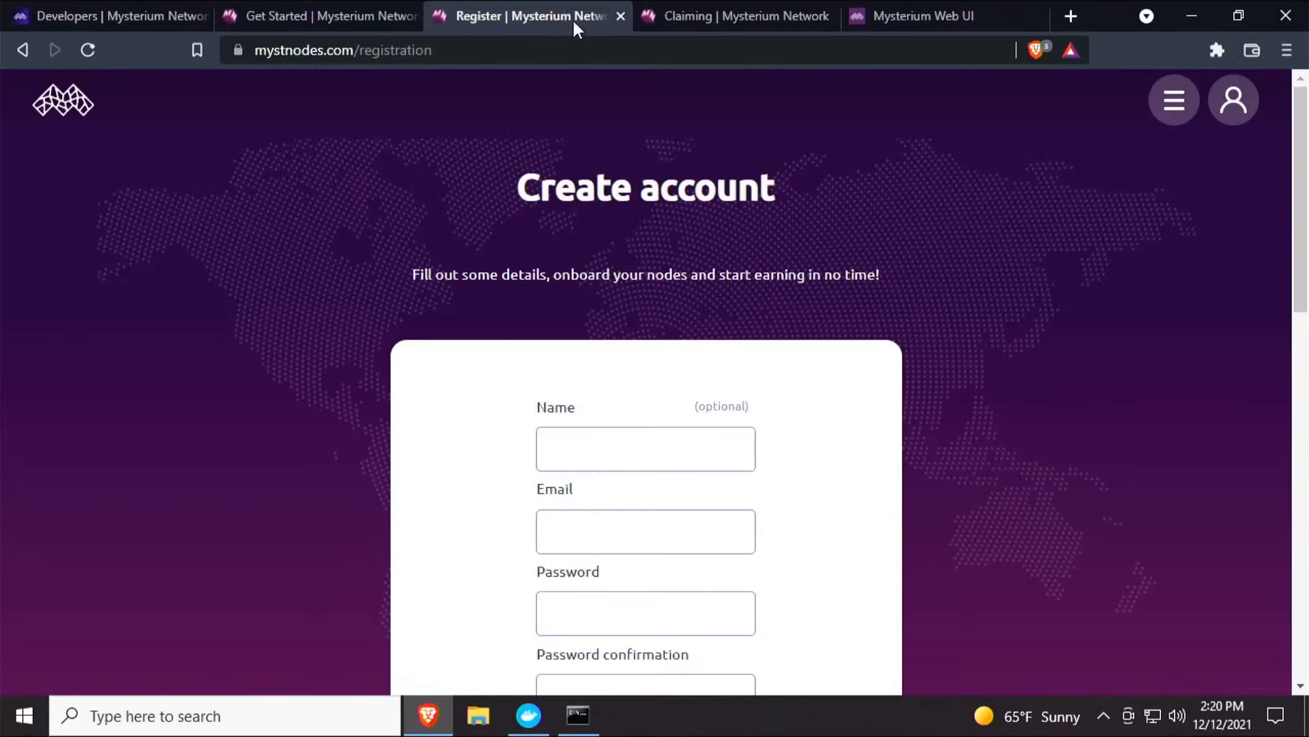
pyautogui.click(682, 14)
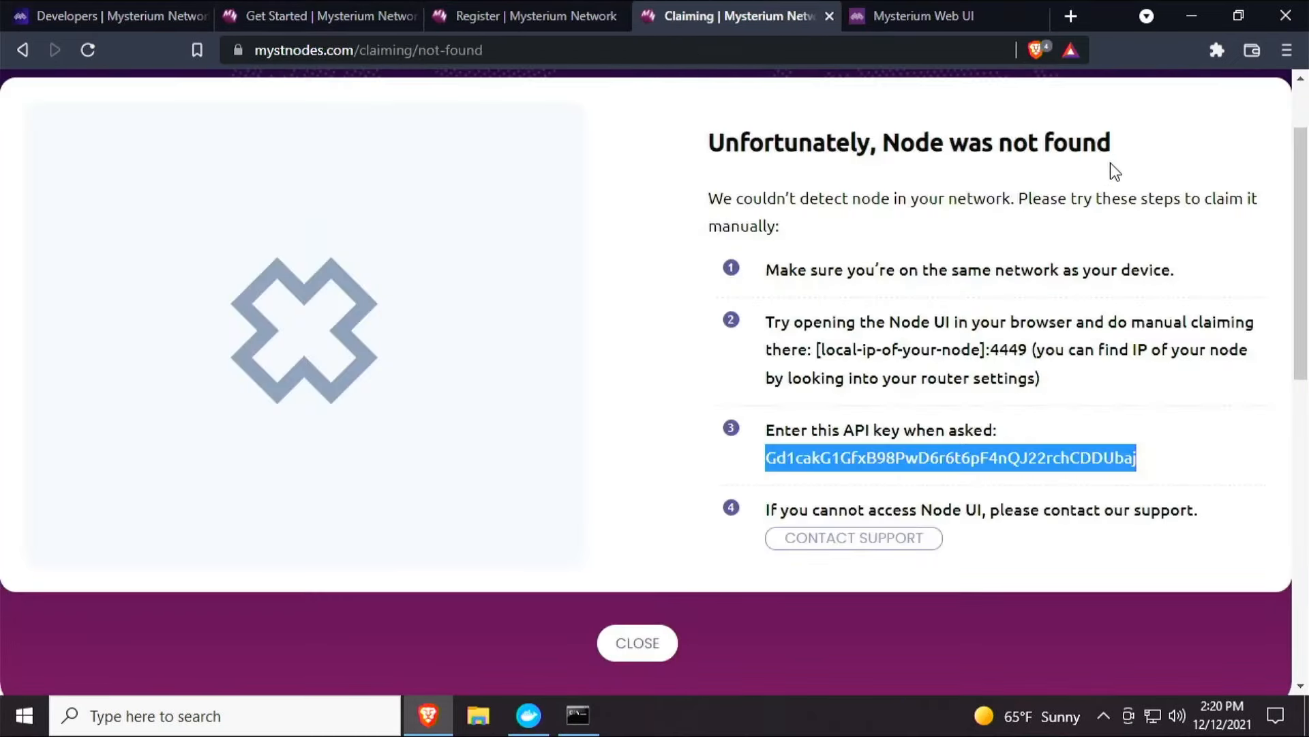
pyautogui.scroll(2, 968, 292)
pyautogui.click(1174, 102)
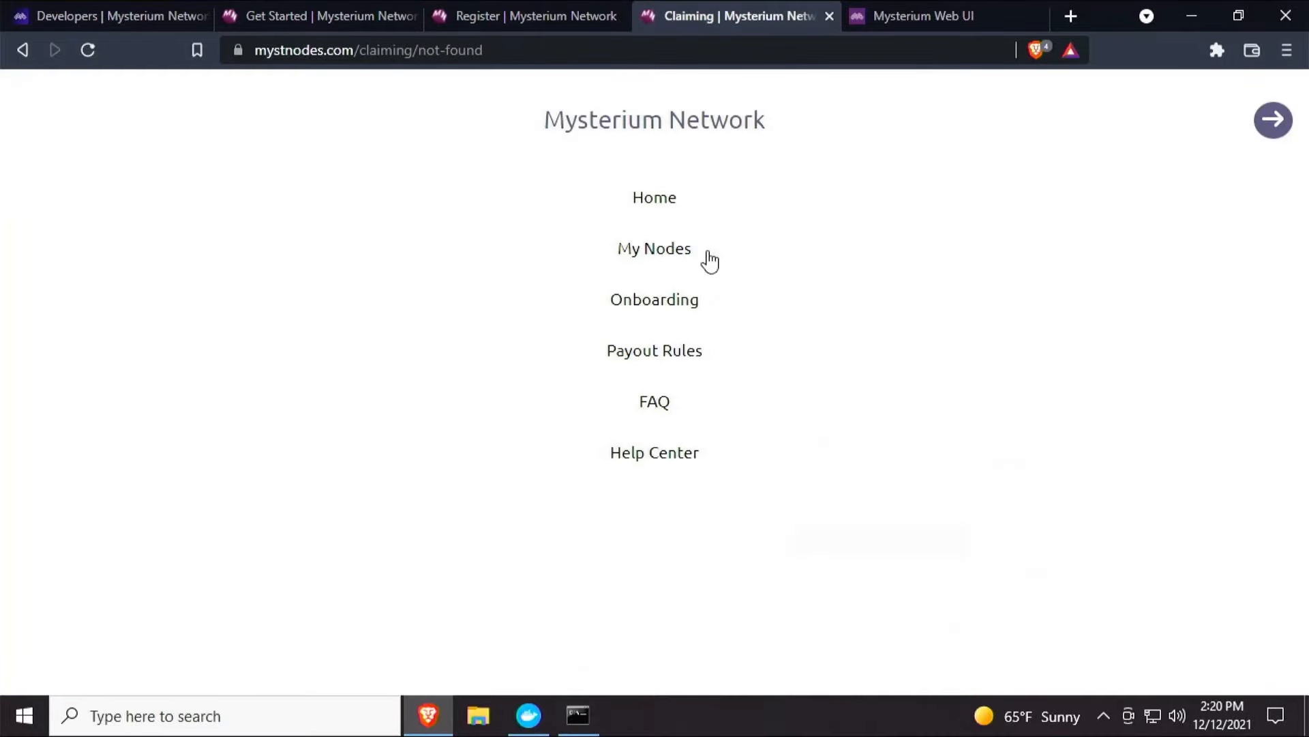
pyautogui.click(684, 249)
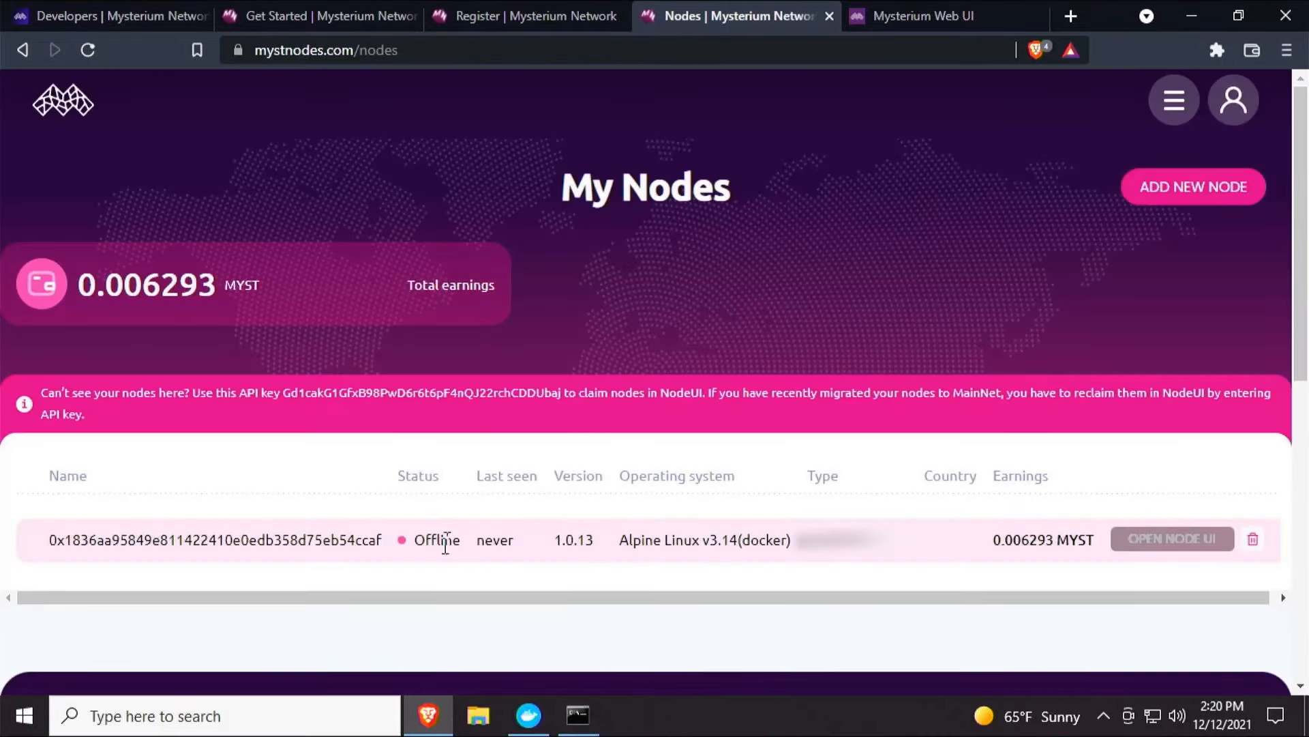
pyautogui.doubleClick(436, 541)
pyautogui.click(462, 563)
pyautogui.moveTo(979, 536); pyautogui.dragTo(1110, 550)
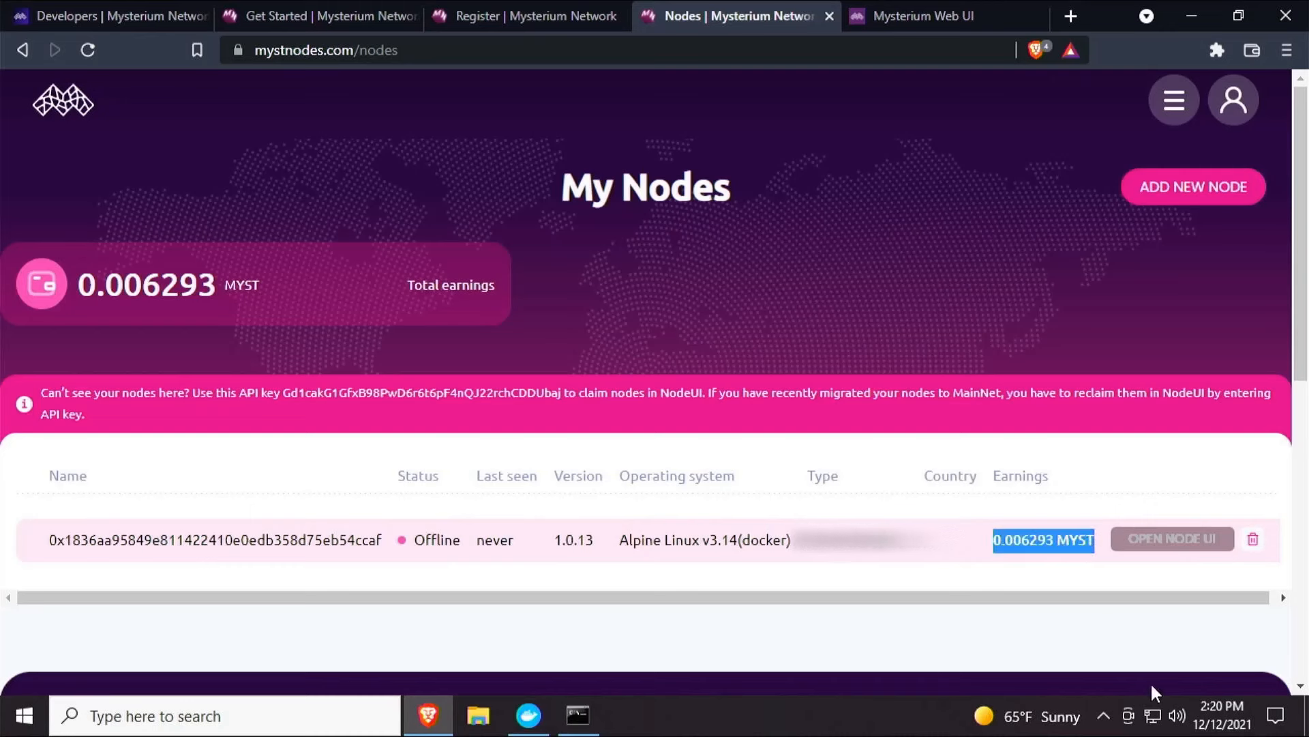
pyautogui.click(1236, 711)
pyautogui.click(1238, 712)
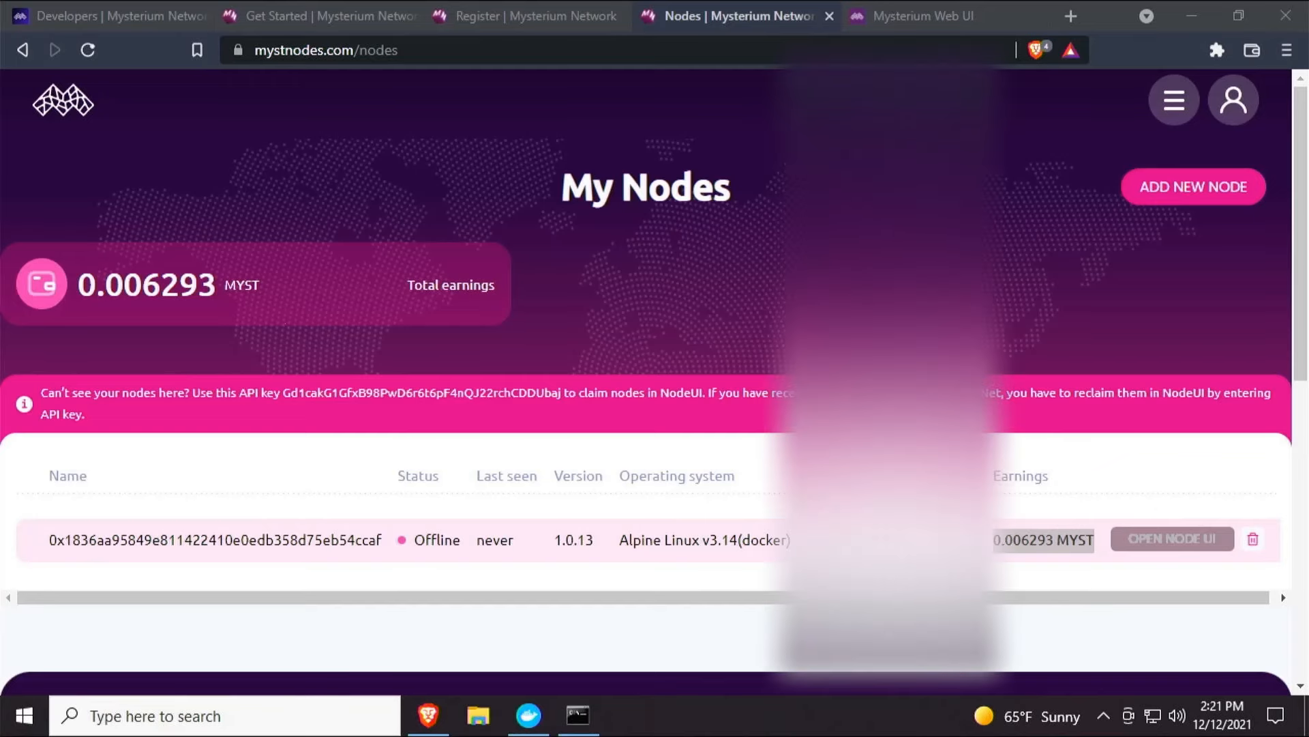
pyautogui.scroll(-5, 664, 406)
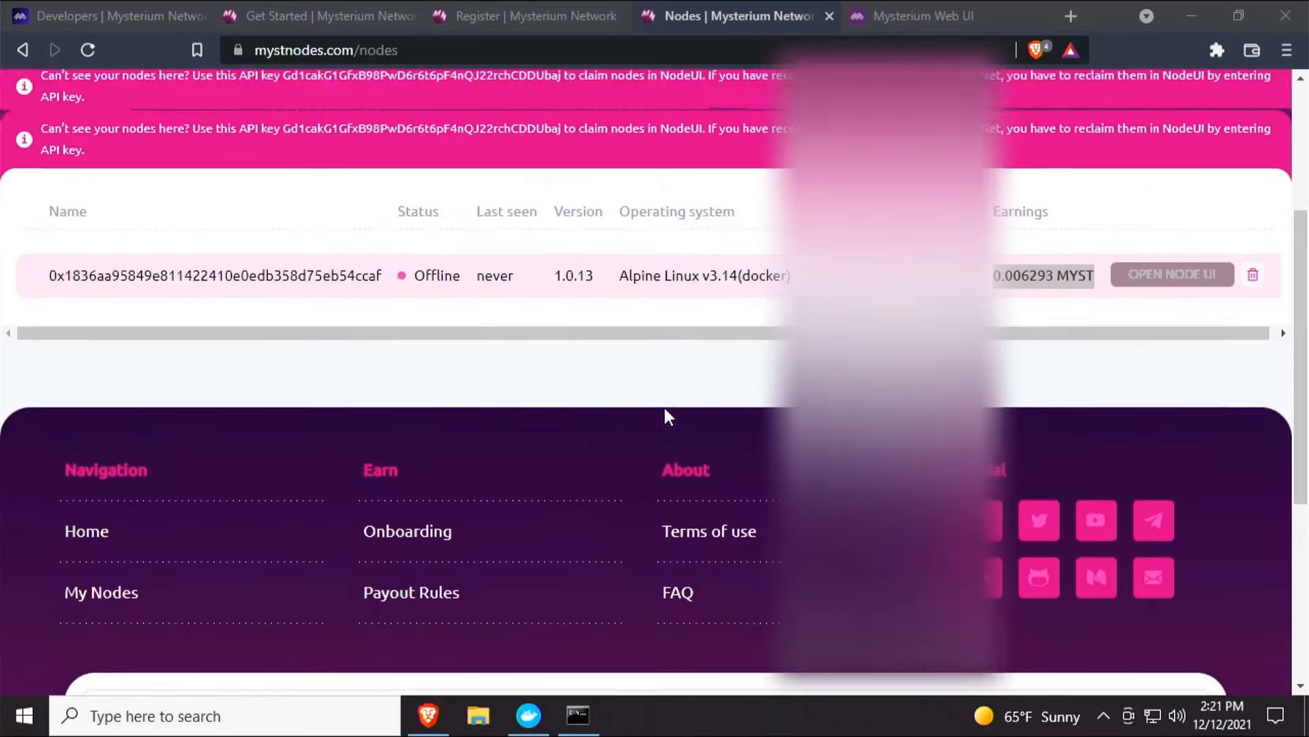
pyautogui.scroll(5, 664, 408)
pyautogui.click(947, 18)
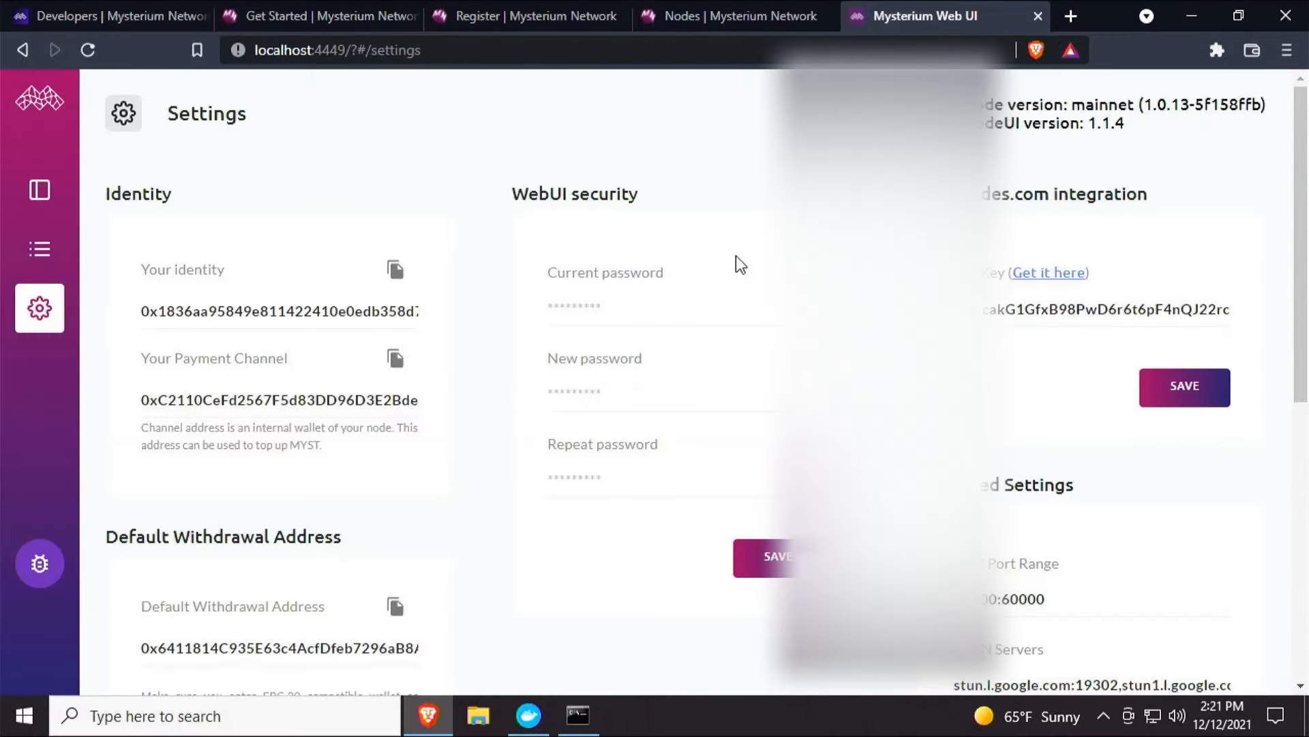
# Open the node dashboard and review the node status and the WireGuard VPN service card.
pyautogui.scroll(-5, 455, 403)
pyautogui.scroll(5, 454, 409)
pyautogui.click(40, 189)
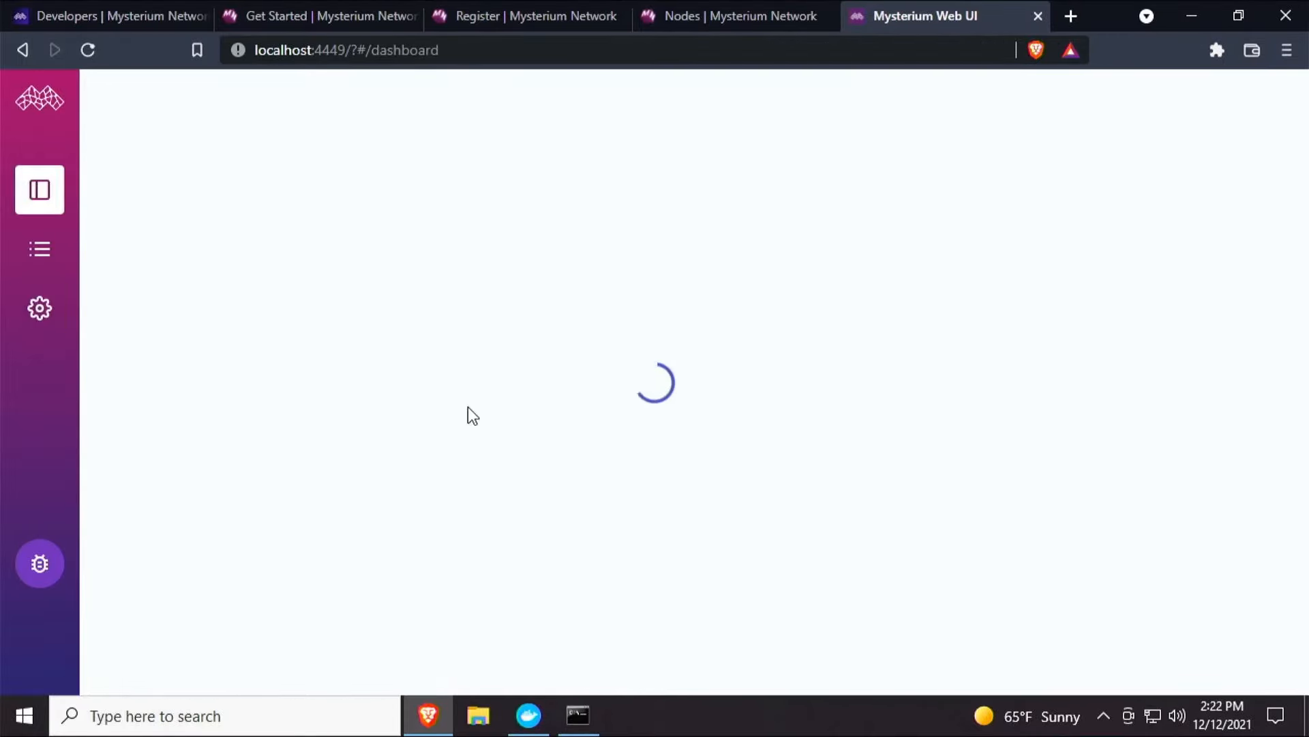
pyautogui.scroll(-9, 468, 415)
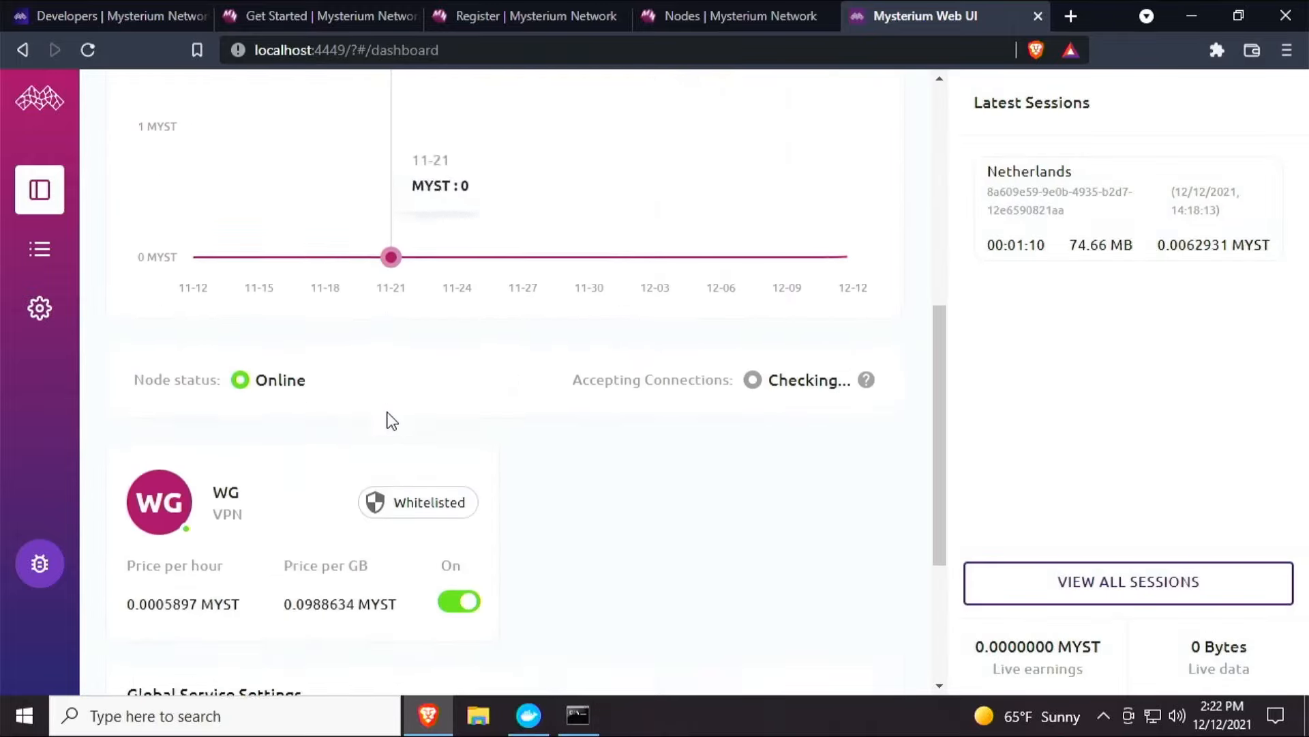
pyautogui.scroll(-3, 287, 484)
# Examine the description of the Only Mysterium verified partner traffic setting under Global Service Settings.
pyautogui.moveTo(295, 520); pyautogui.dragTo(126, 498)
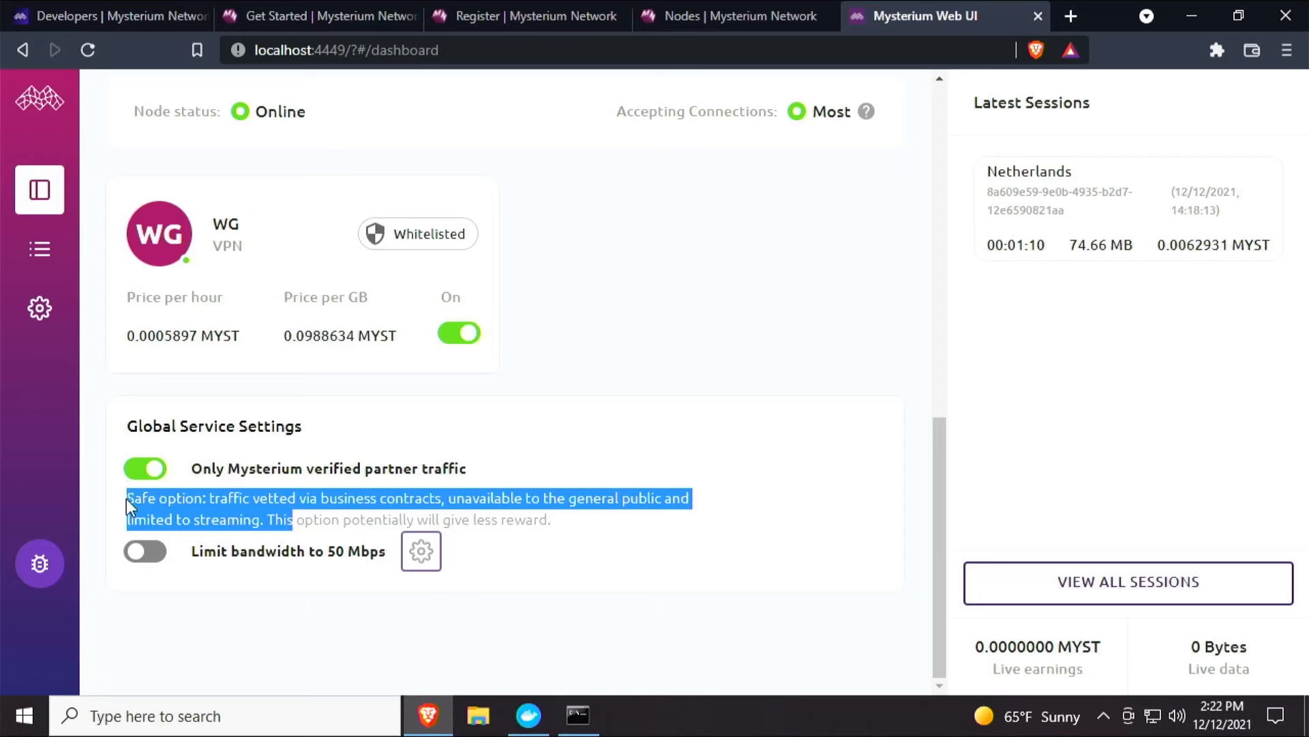
pyautogui.moveTo(573, 529); pyautogui.dragTo(121, 500)
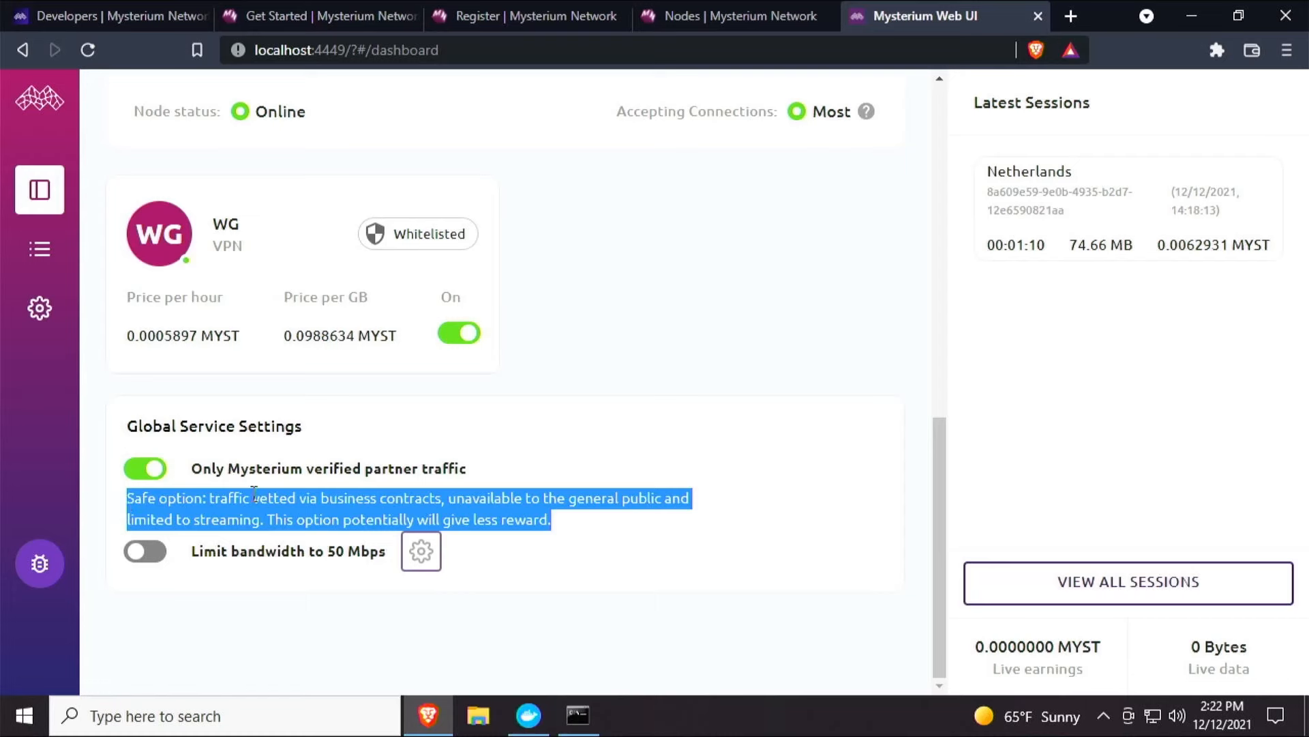
pyautogui.click(467, 519)
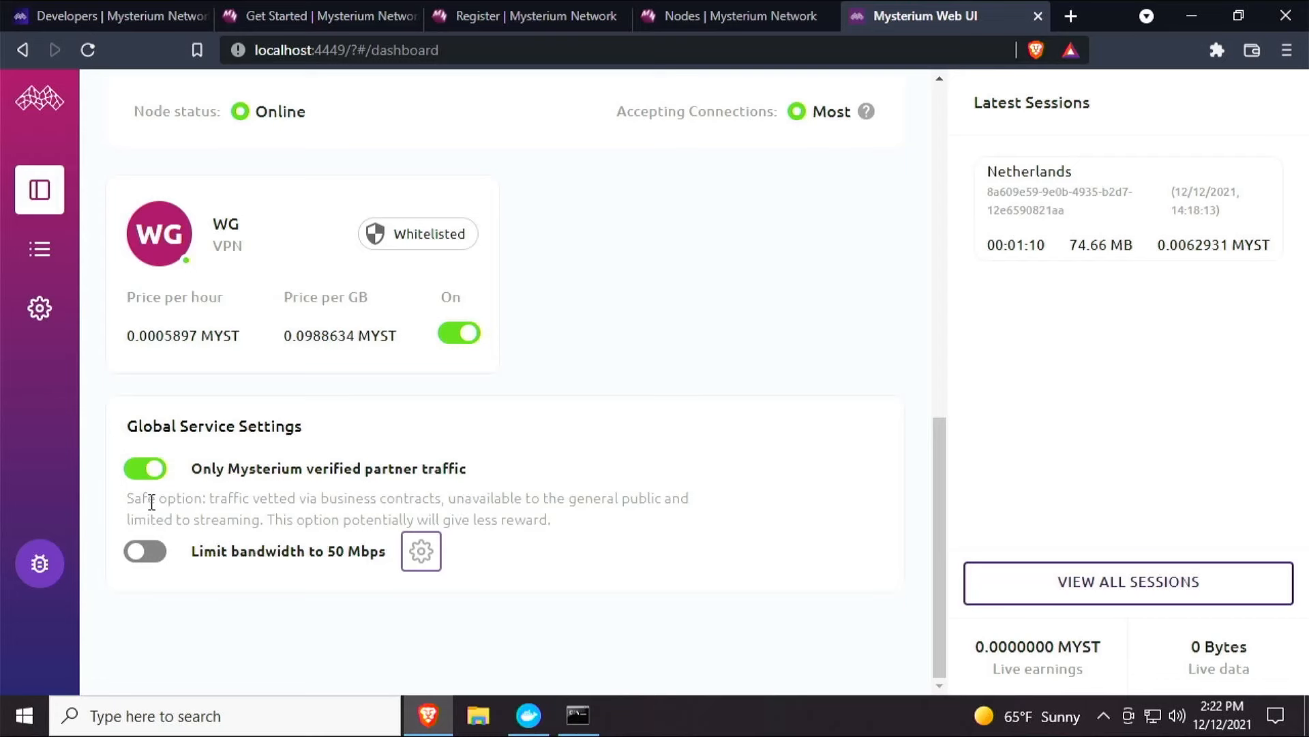
pyautogui.moveTo(127, 499); pyautogui.dragTo(563, 525)
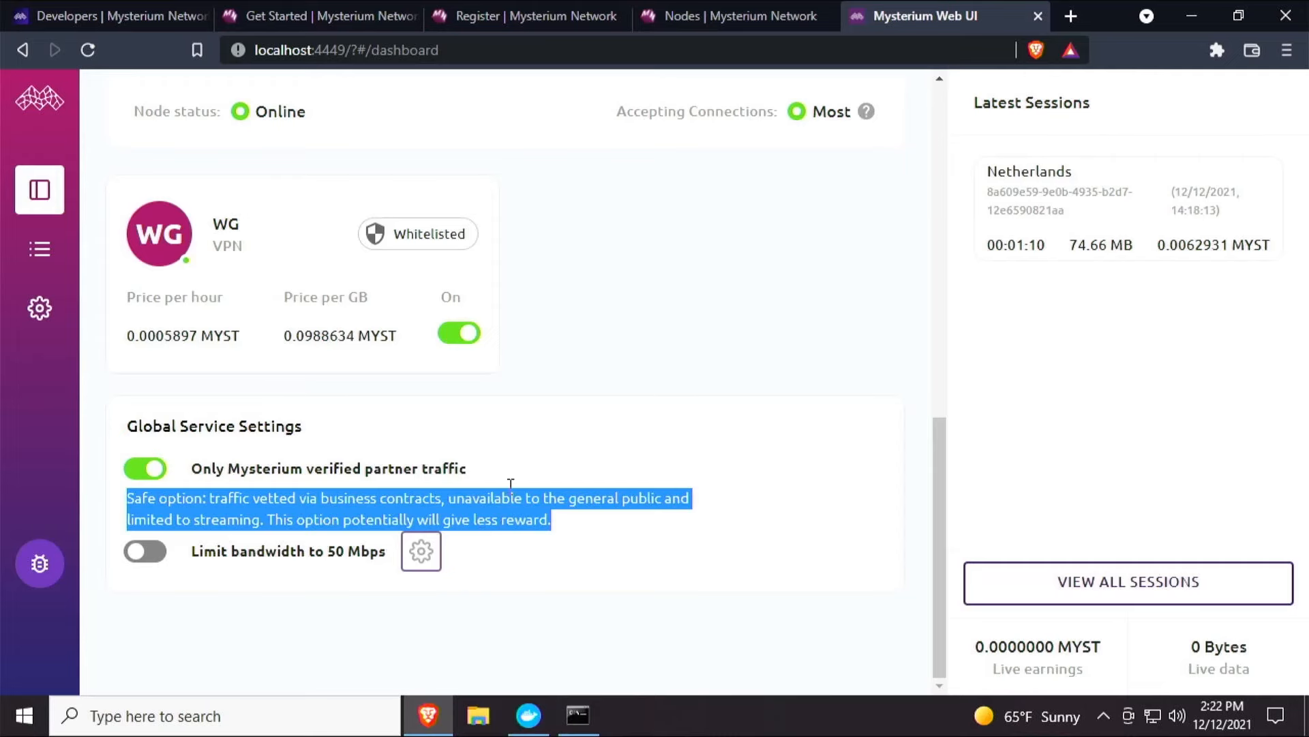
pyautogui.scroll(10, 511, 483)
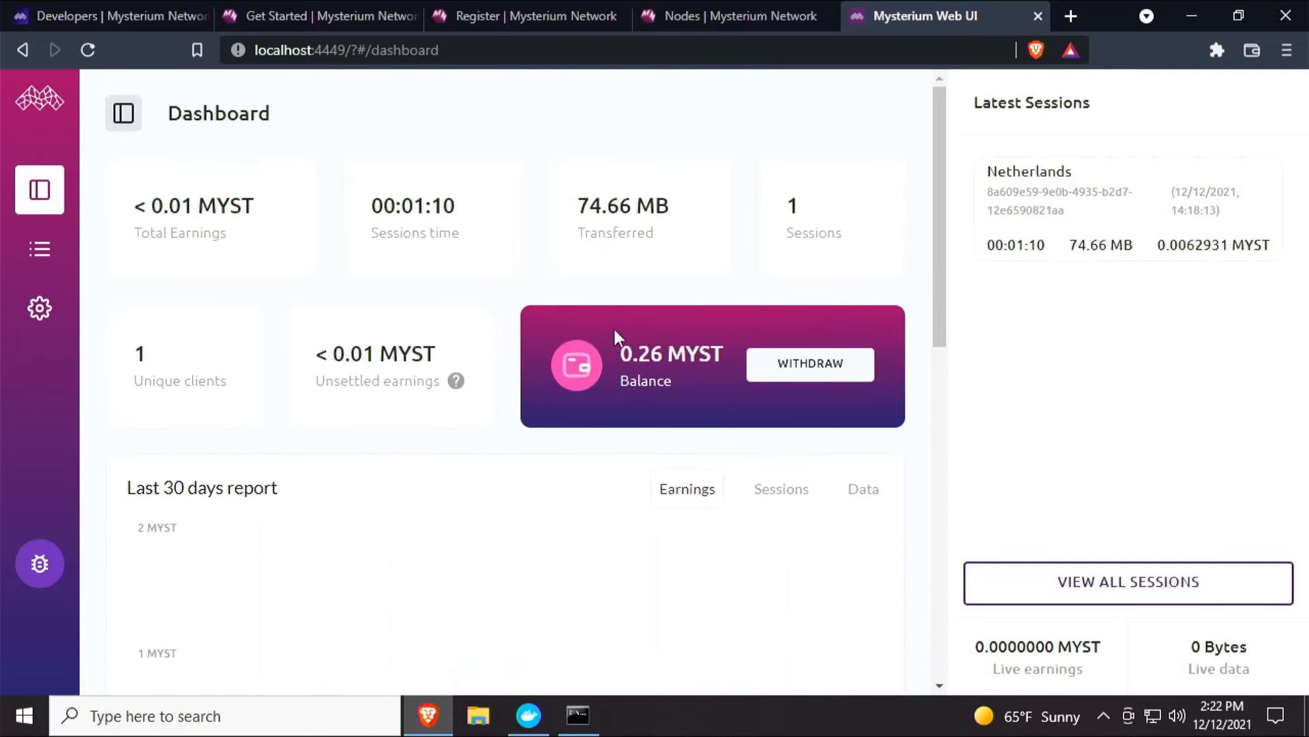